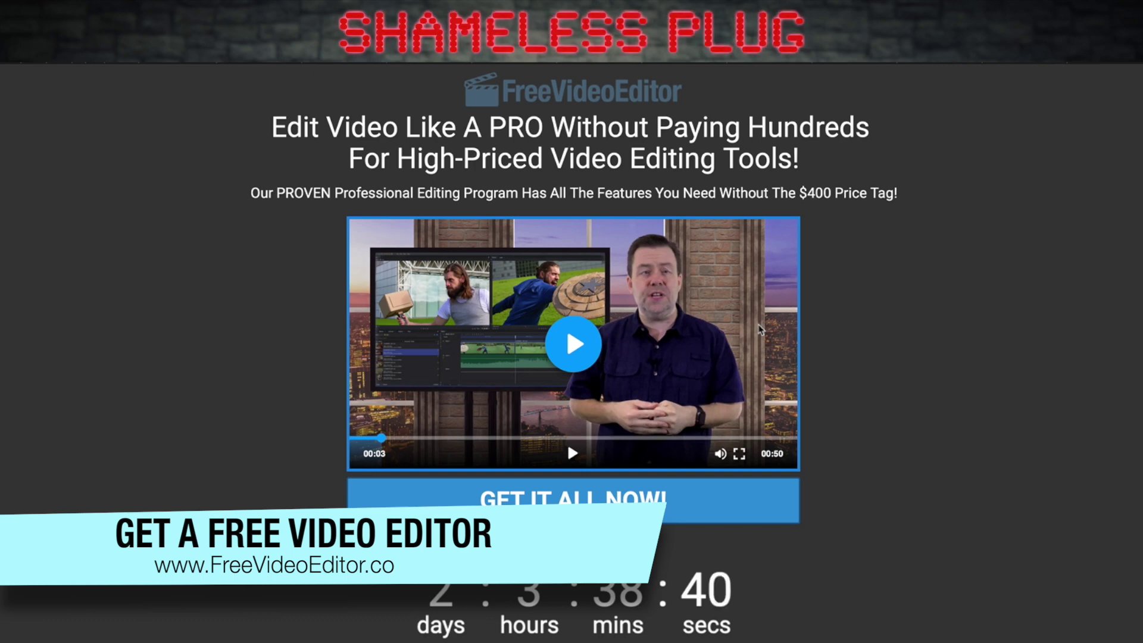
- Look through the free video editor's offer page, including its features, training videos, and stock video and music libraries
{"action": "scroll", "coordinate": [760, 330], "scroll_direction": "down", "scroll_amount": 5}
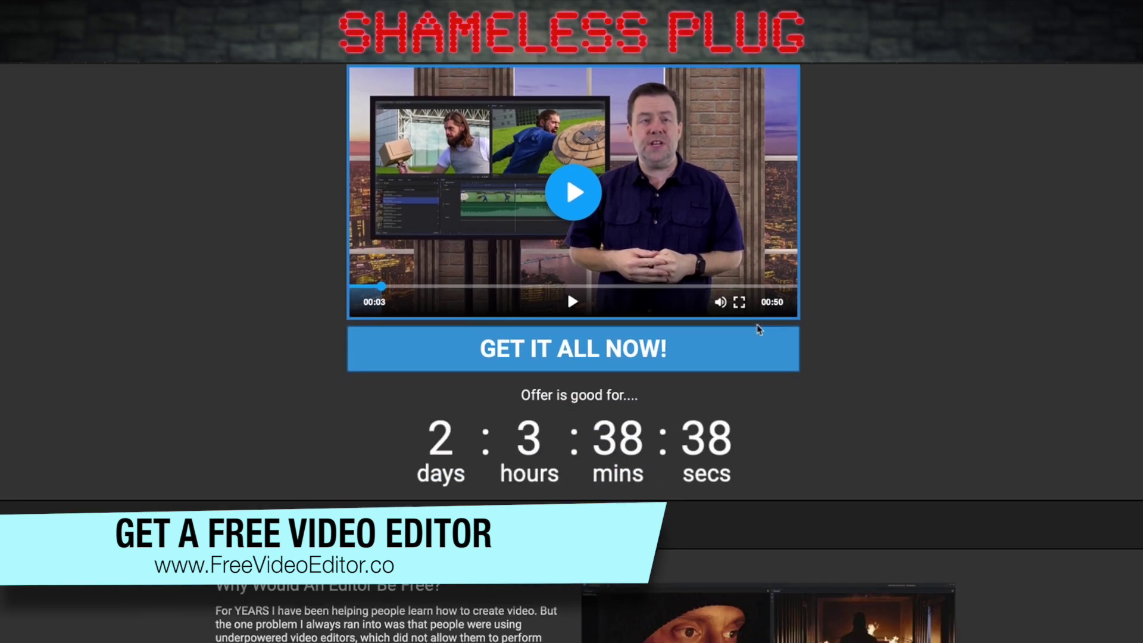
{"action": "scroll", "coordinate": [760, 331], "scroll_direction": "down", "scroll_amount": 7}
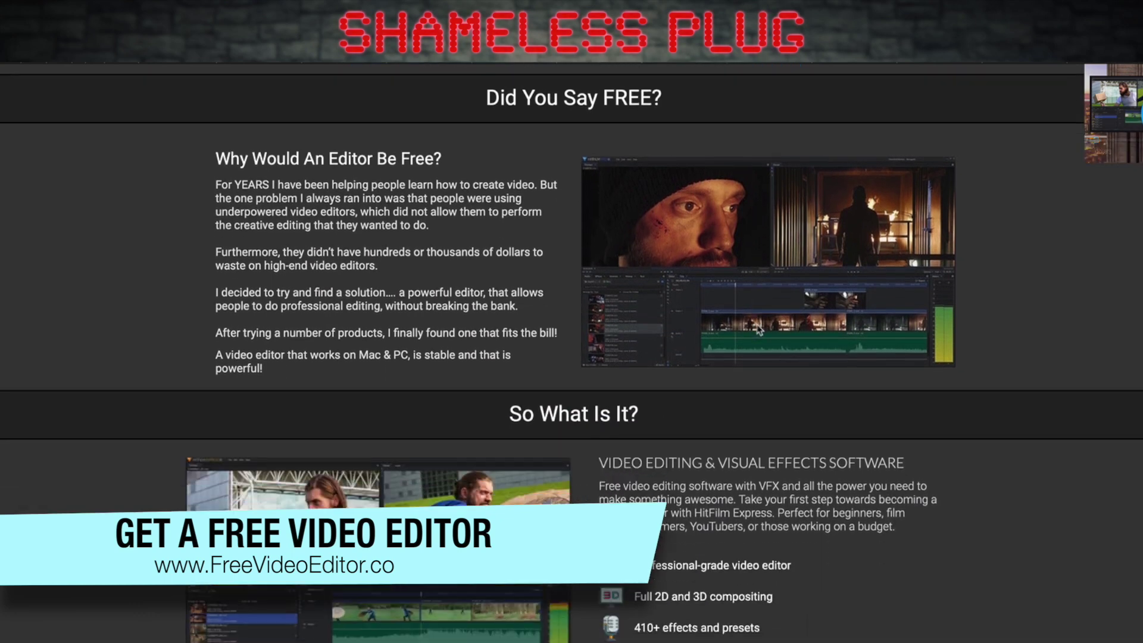
{"action": "scroll", "coordinate": [759, 329], "scroll_direction": "down", "scroll_amount": 1}
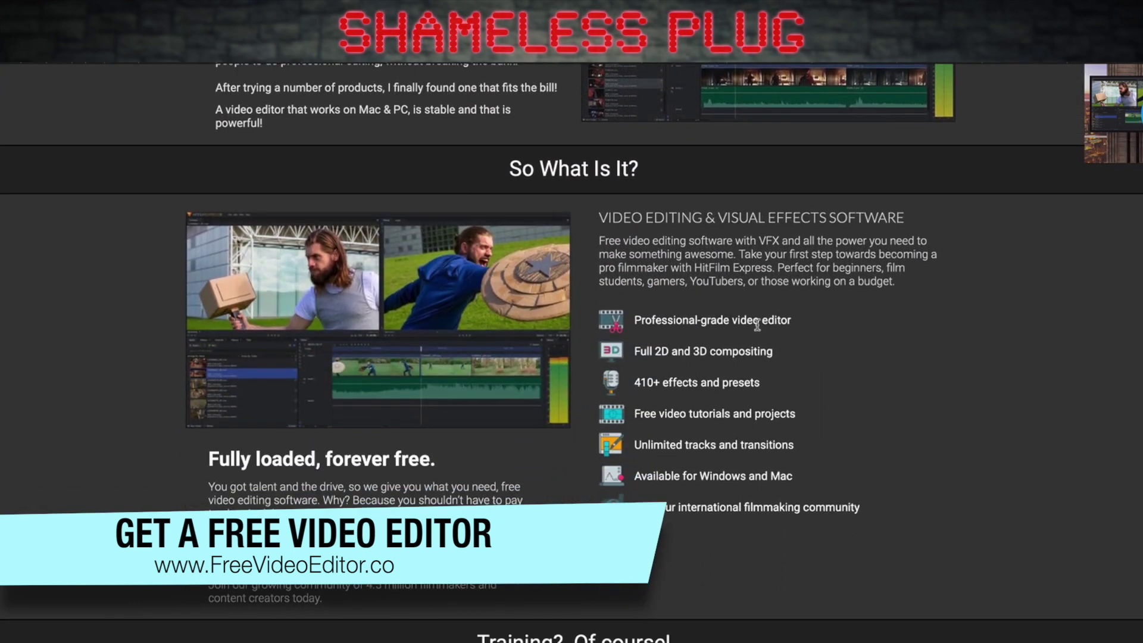
{"action": "scroll", "coordinate": [757, 326], "scroll_direction": "down", "scroll_amount": 2}
{"action": "scroll", "coordinate": [757, 324], "scroll_direction": "down", "scroll_amount": 5}
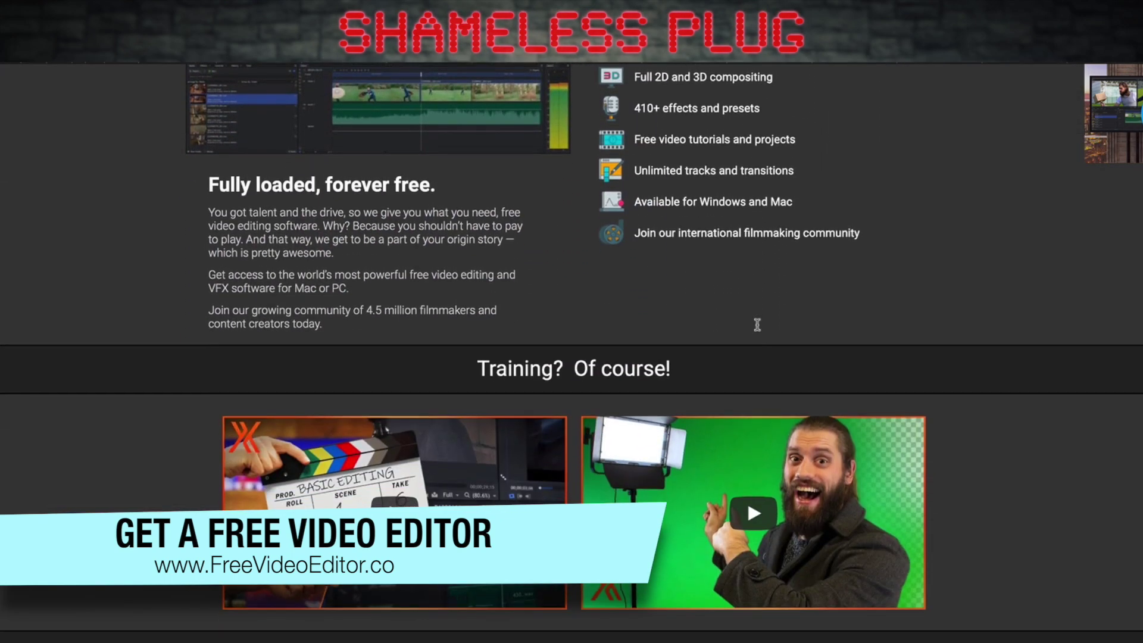
{"action": "scroll", "coordinate": [759, 330], "scroll_direction": "down", "scroll_amount": 1}
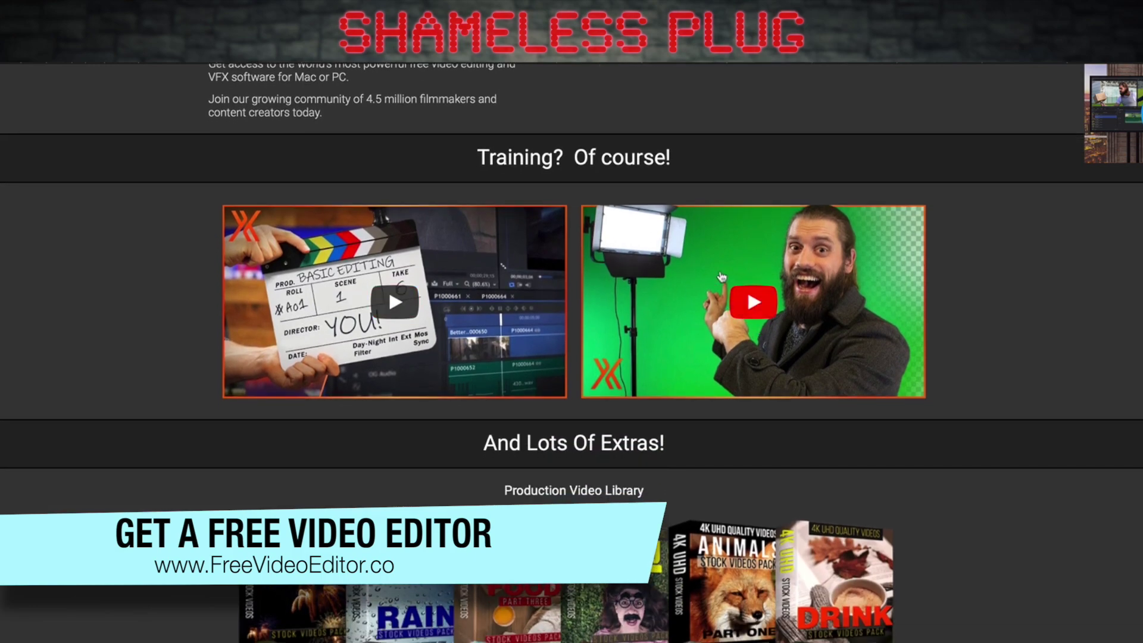
{"action": "scroll", "coordinate": [724, 316], "scroll_direction": "down", "scroll_amount": 2}
{"action": "scroll", "coordinate": [723, 315], "scroll_direction": "down", "scroll_amount": 8}
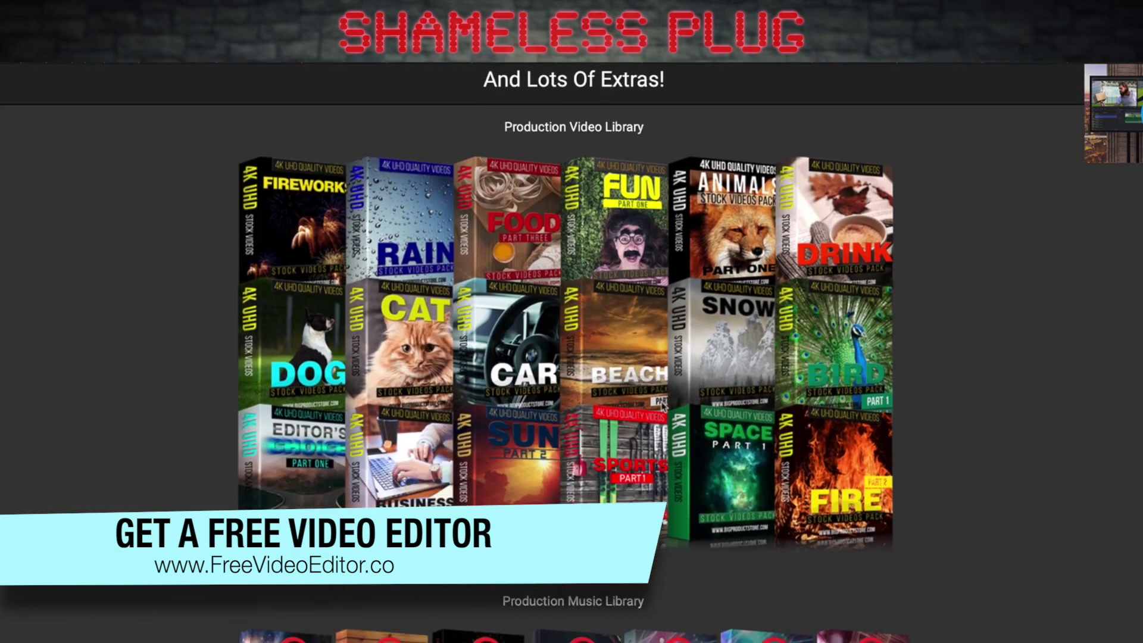
{"action": "scroll", "coordinate": [676, 404], "scroll_direction": "down", "scroll_amount": 8}
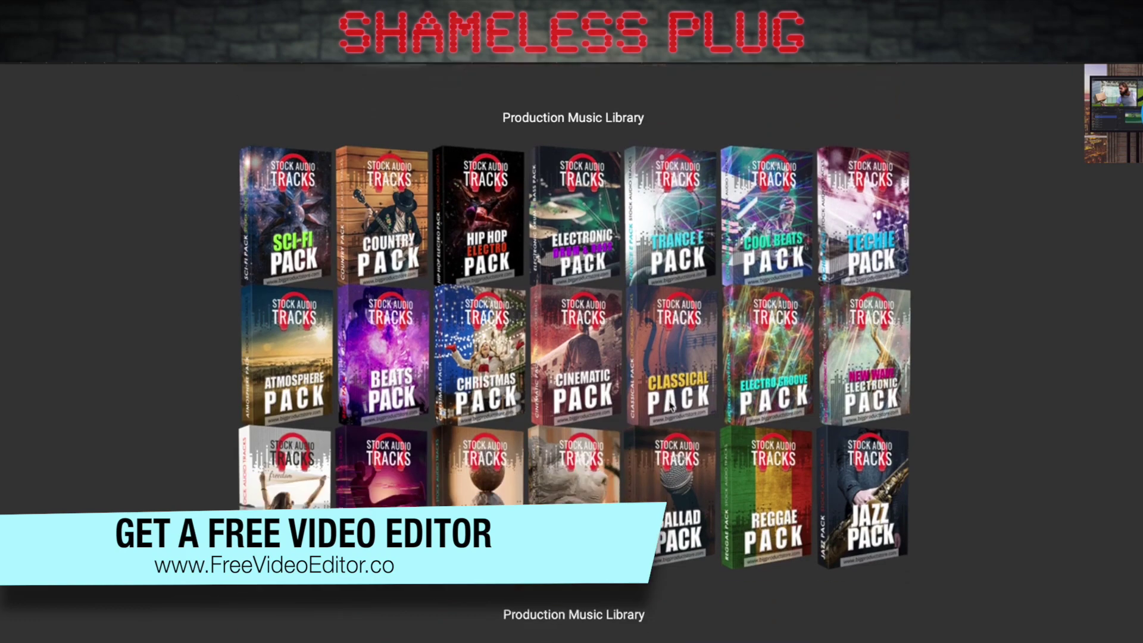
{"action": "scroll", "coordinate": [650, 409], "scroll_direction": "down", "scroll_amount": 2}
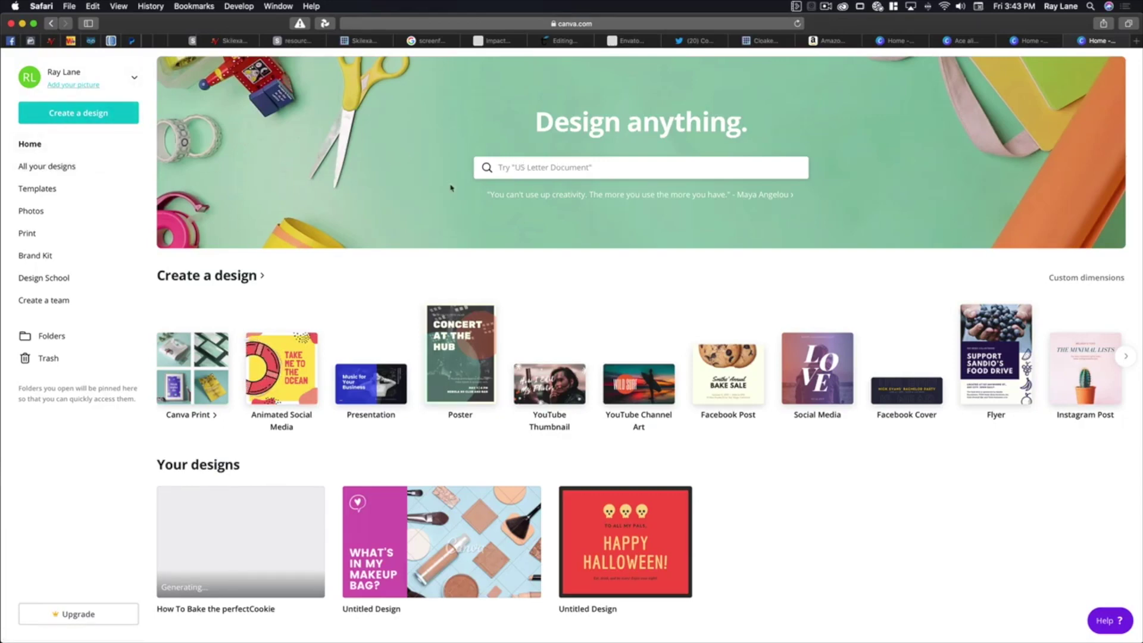
- Switch to the Canva home page and search the design types for "You"
{"action": "left_click", "coordinate": [531, 170]}
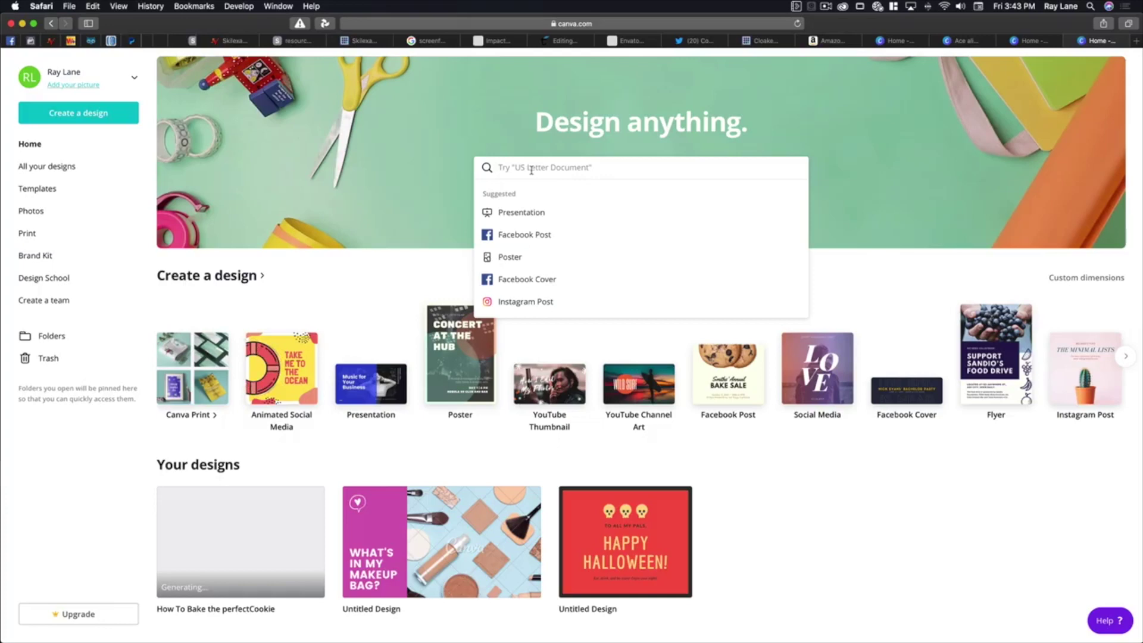
{"action": "scroll", "coordinate": [539, 229], "scroll_direction": "down", "scroll_amount": 5}
{"action": "scroll", "coordinate": [539, 229], "scroll_direction": "up", "scroll_amount": 5}
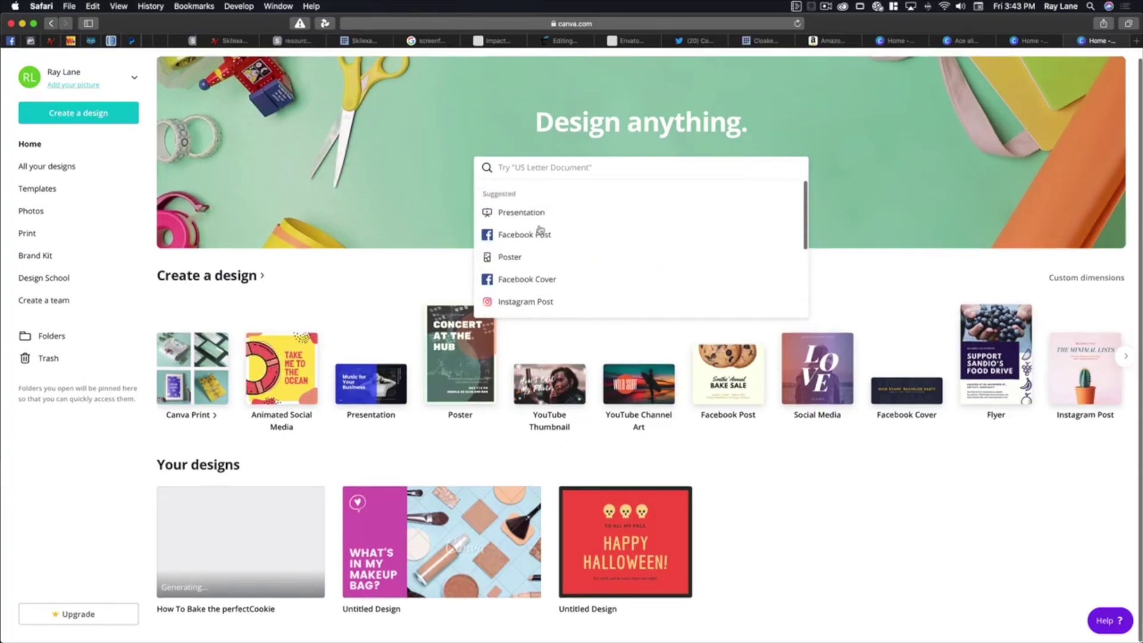
{"action": "type", "text": "You"}
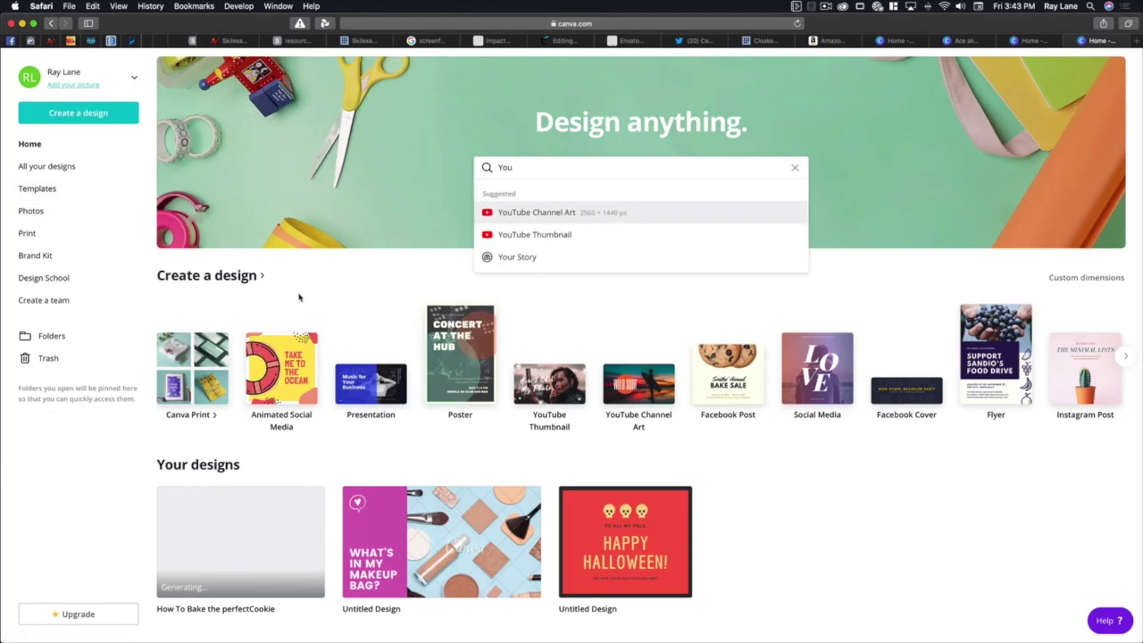
{"action": "left_click", "coordinate": [210, 245]}
- Examine the list of design types available for a new design, from social media posts to documents, banners and ads
{"action": "left_click", "coordinate": [85, 115]}
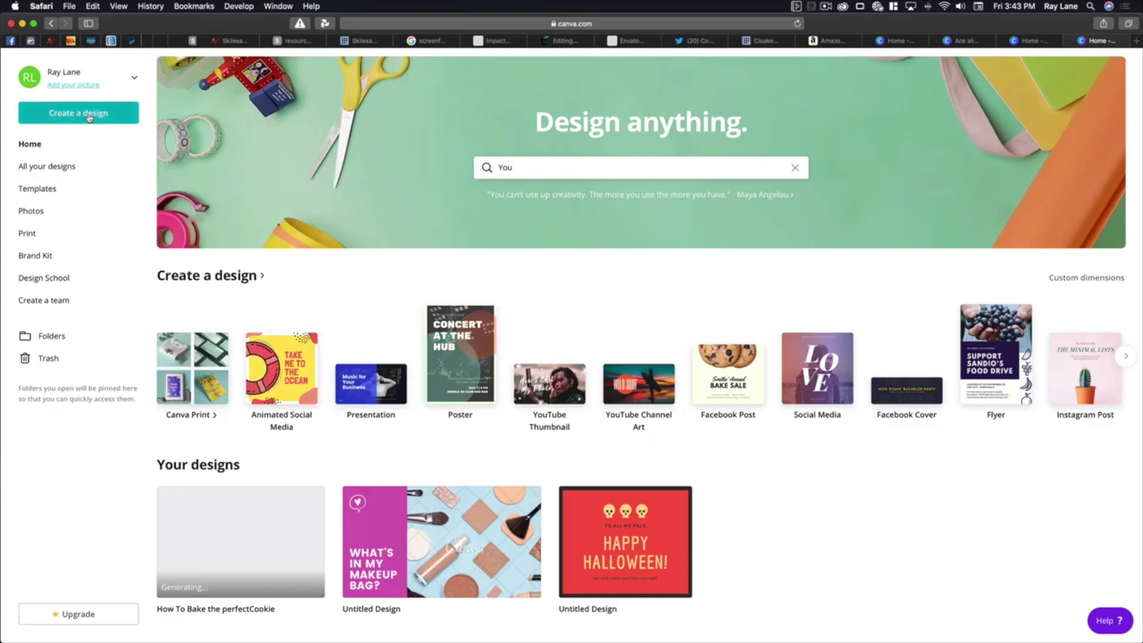
{"action": "scroll", "coordinate": [78, 209], "scroll_direction": "down", "scroll_amount": 1}
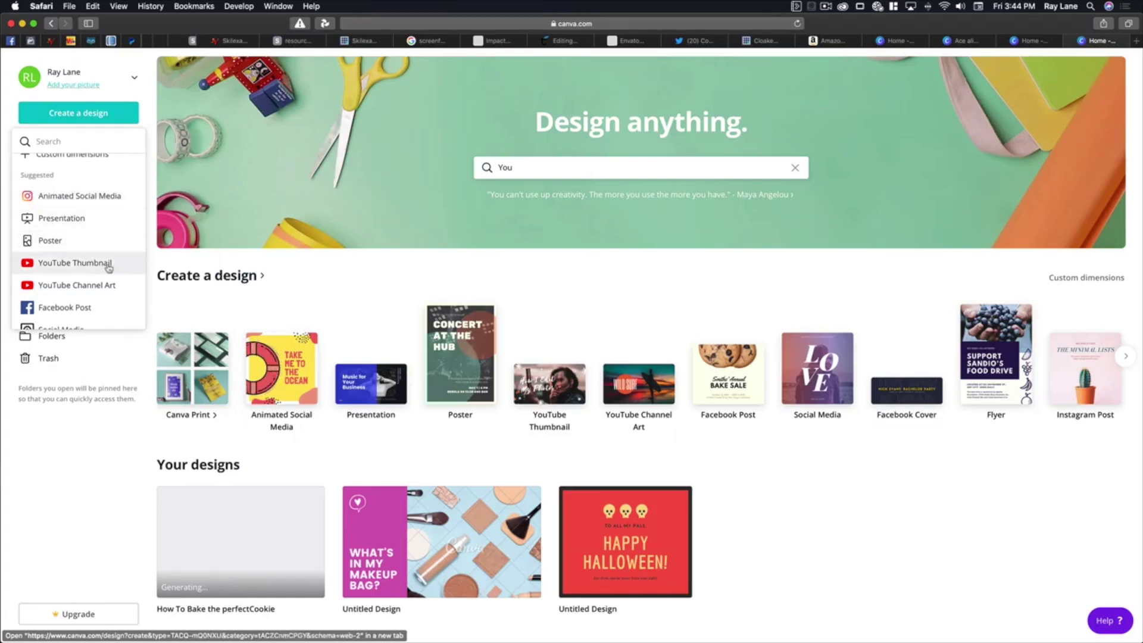
{"action": "scroll", "coordinate": [112, 283], "scroll_direction": "down", "scroll_amount": 5}
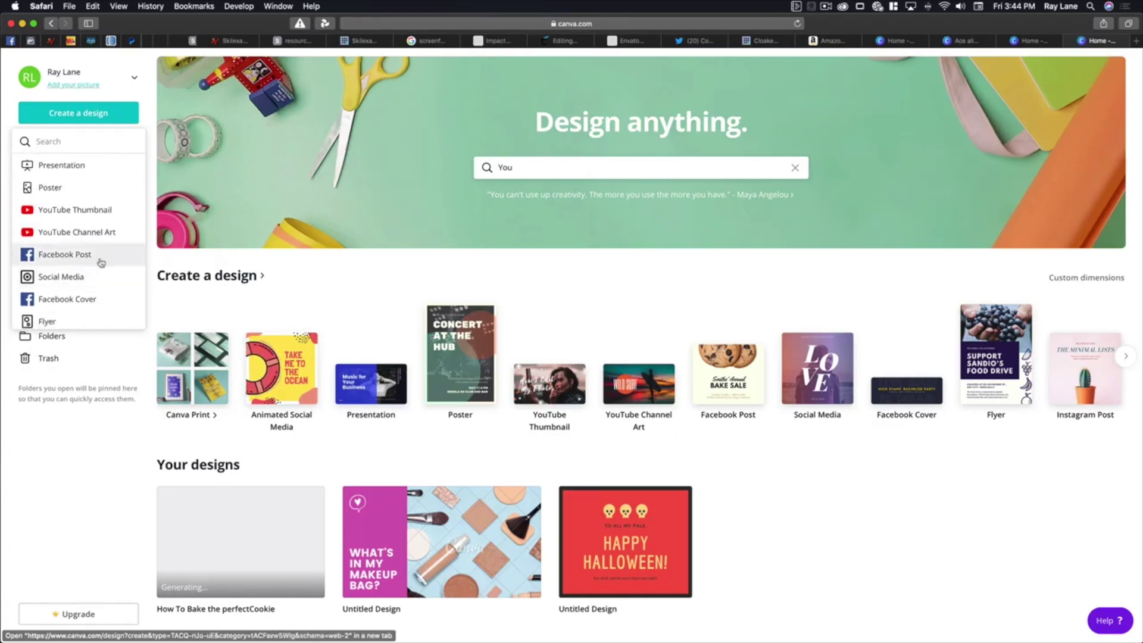
{"action": "scroll", "coordinate": [101, 259], "scroll_direction": "down", "scroll_amount": 4}
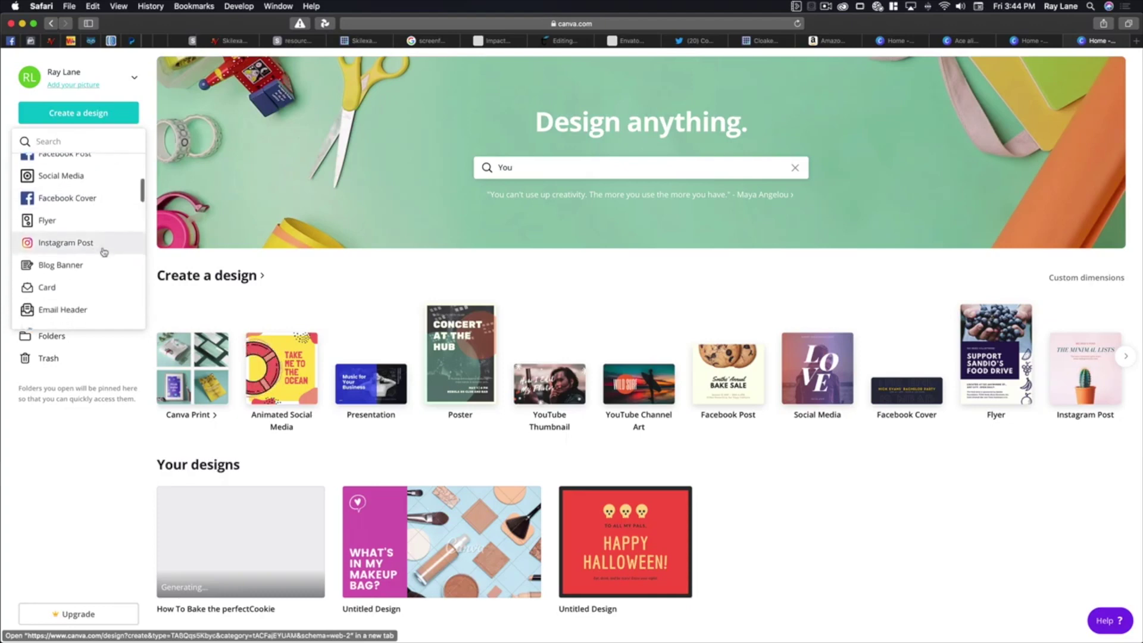
{"action": "scroll", "coordinate": [103, 252], "scroll_direction": "down", "scroll_amount": 2}
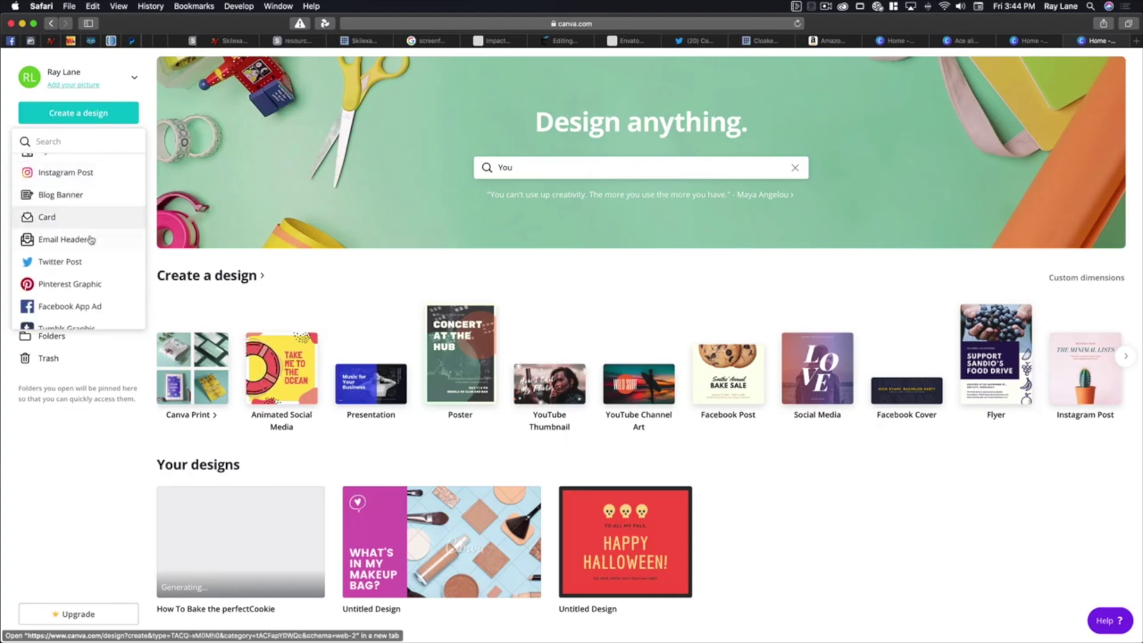
{"action": "scroll", "coordinate": [94, 250], "scroll_direction": "down", "scroll_amount": 4}
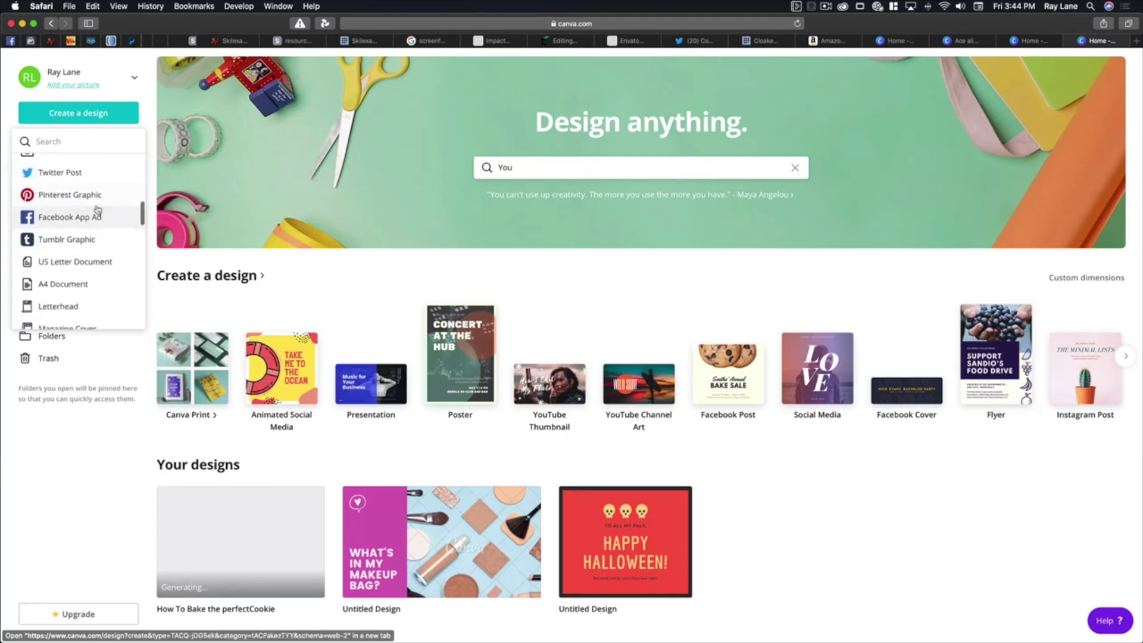
{"action": "scroll", "coordinate": [113, 255], "scroll_direction": "down", "scroll_amount": 2}
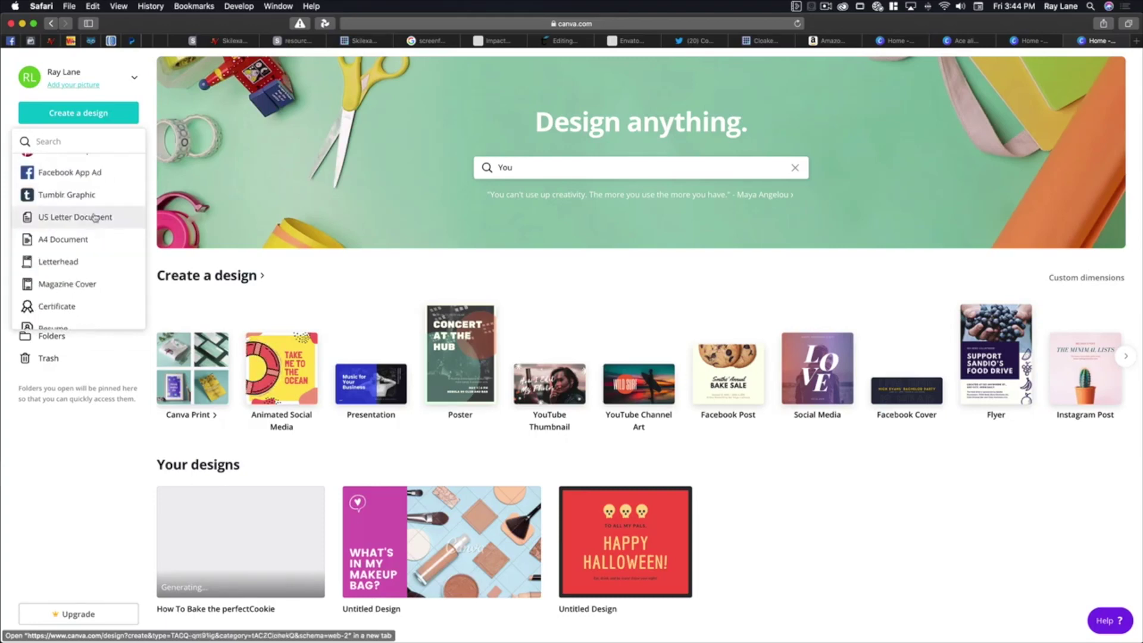
{"action": "scroll", "coordinate": [90, 255], "scroll_direction": "down", "scroll_amount": 3}
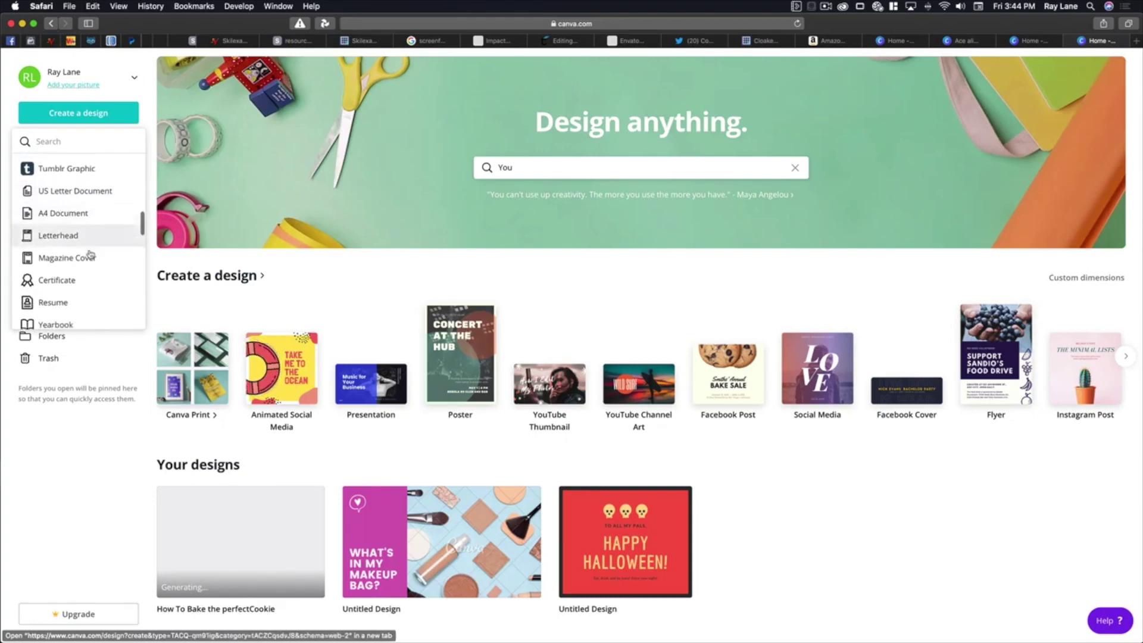
{"action": "scroll", "coordinate": [82, 262], "scroll_direction": "down", "scroll_amount": 3}
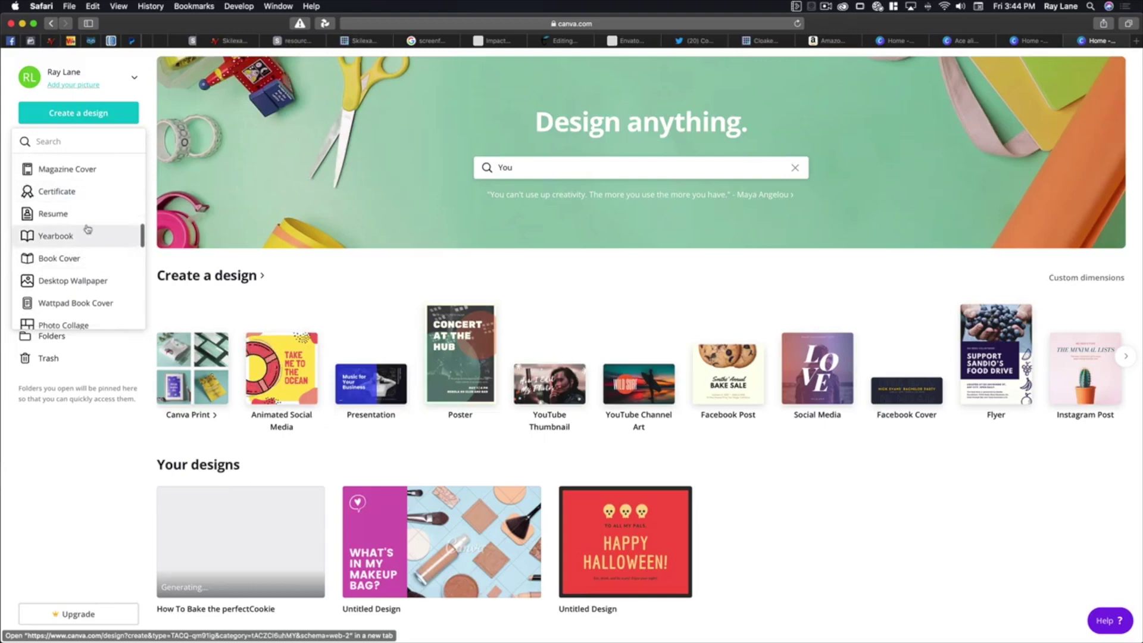
{"action": "scroll", "coordinate": [94, 258], "scroll_direction": "down", "scroll_amount": 5}
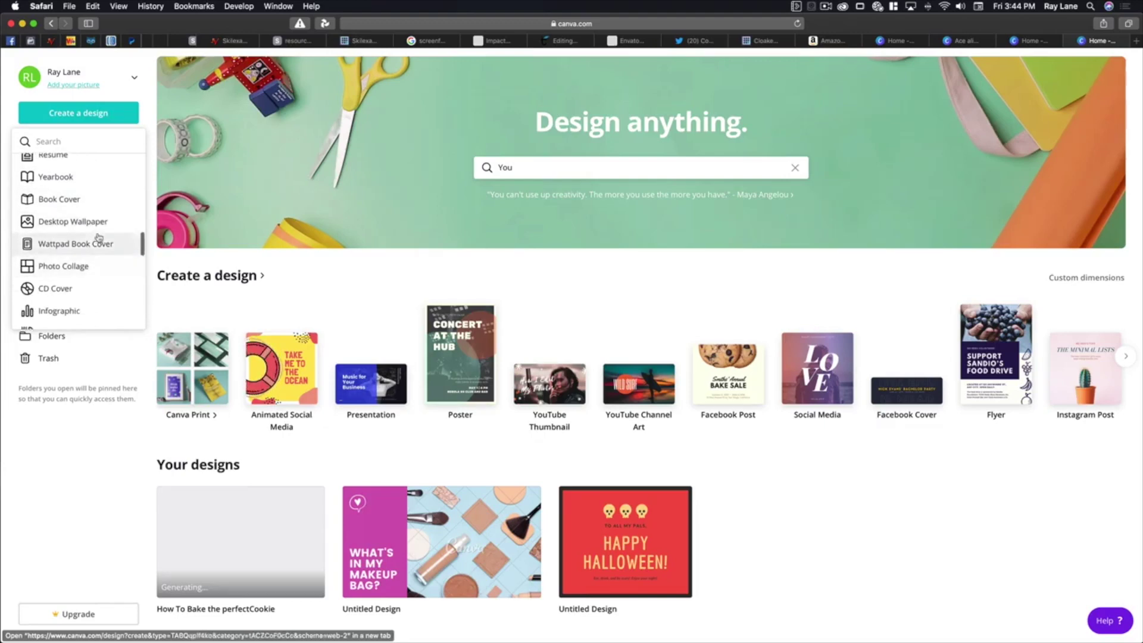
{"action": "scroll", "coordinate": [93, 244], "scroll_direction": "down", "scroll_amount": 10}
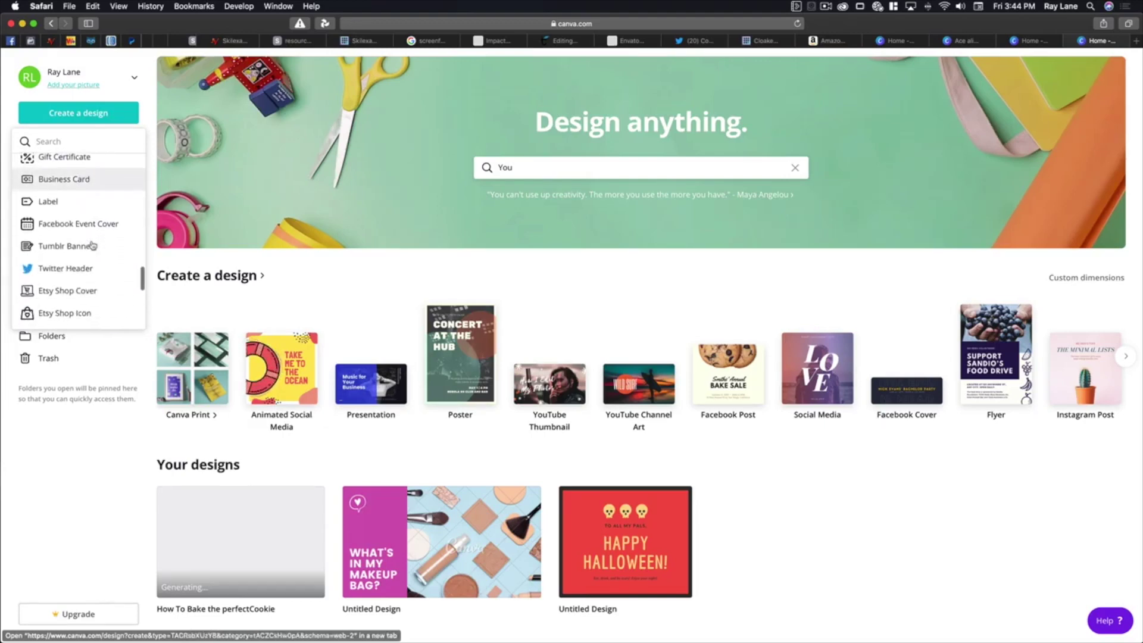
{"action": "scroll", "coordinate": [92, 241], "scroll_direction": "down", "scroll_amount": 4}
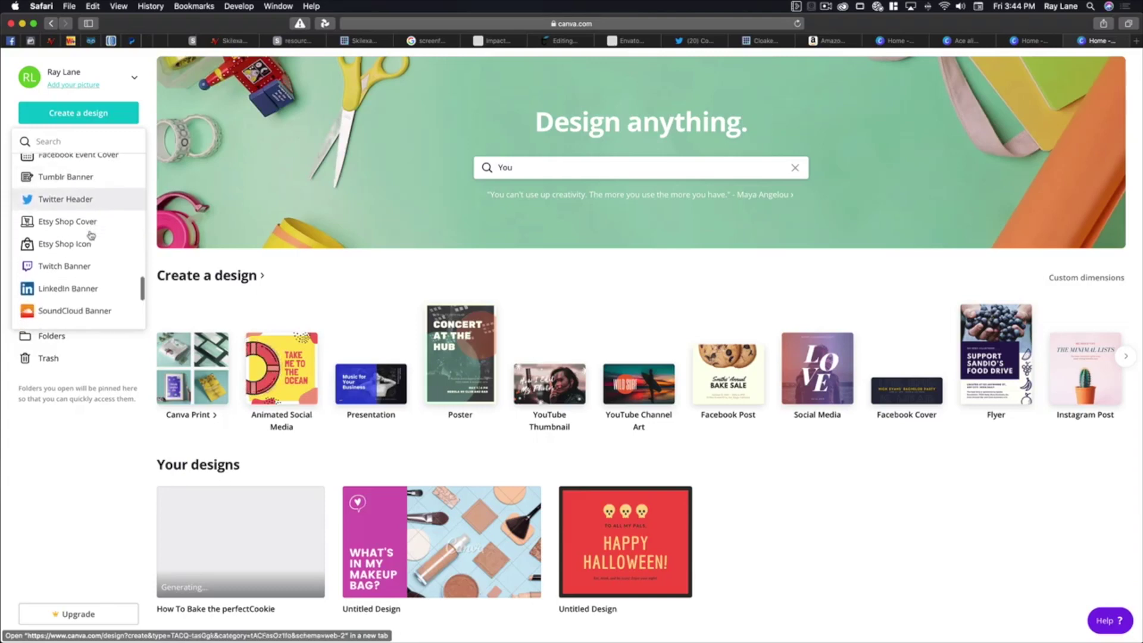
{"action": "scroll", "coordinate": [91, 238], "scroll_direction": "down", "scroll_amount": 2}
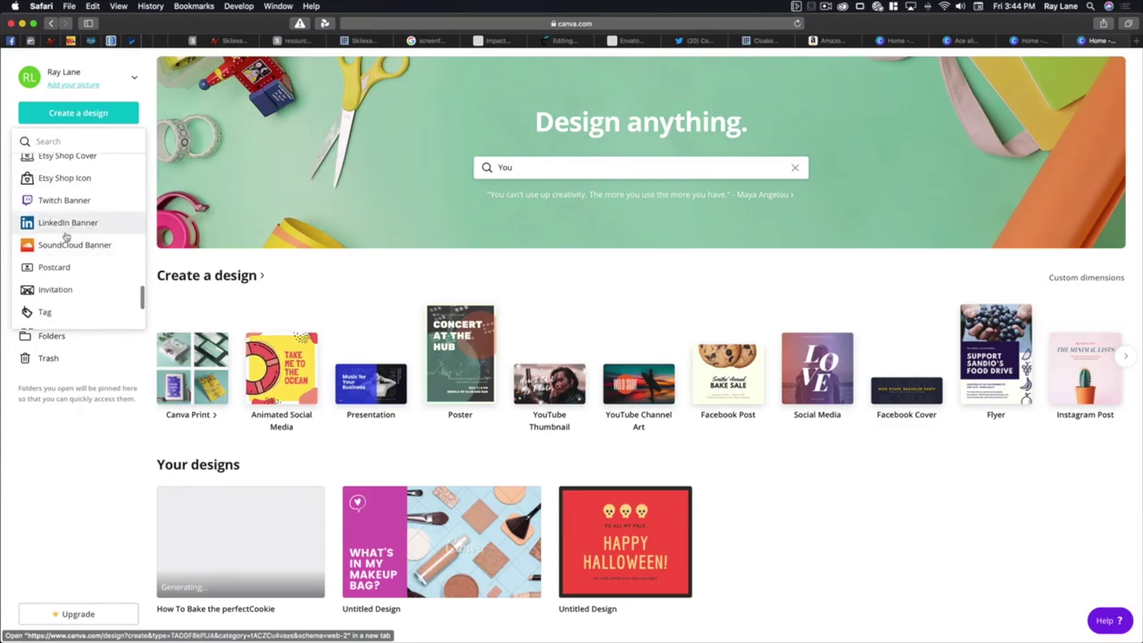
{"action": "scroll", "coordinate": [95, 265], "scroll_direction": "down", "scroll_amount": 7}
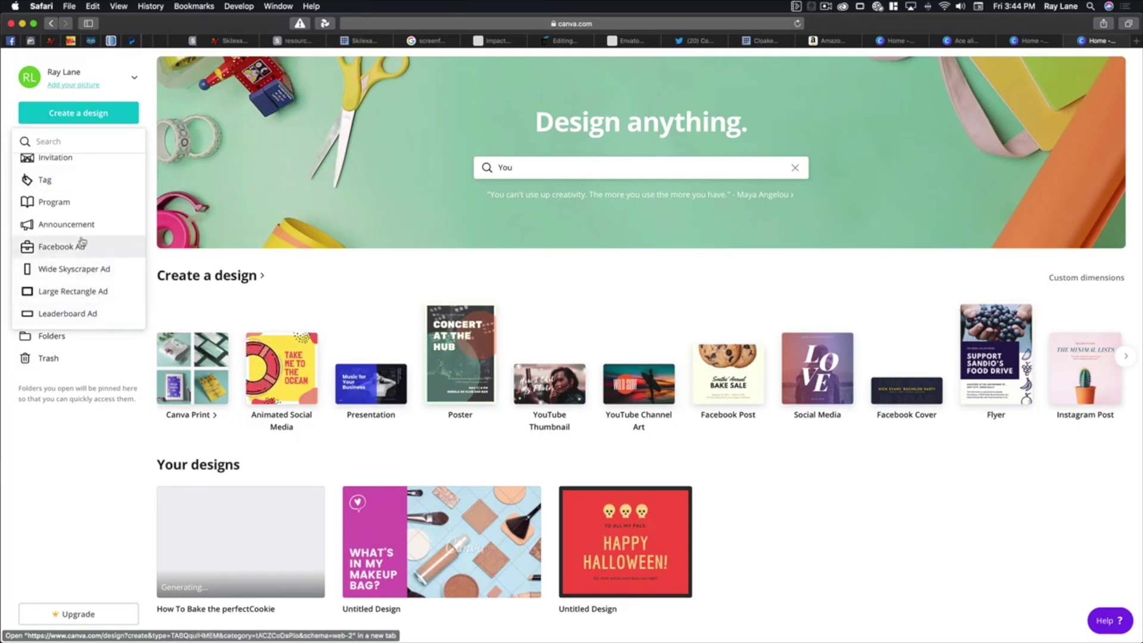
{"action": "scroll", "coordinate": [90, 224], "scroll_direction": "up", "scroll_amount": 10}
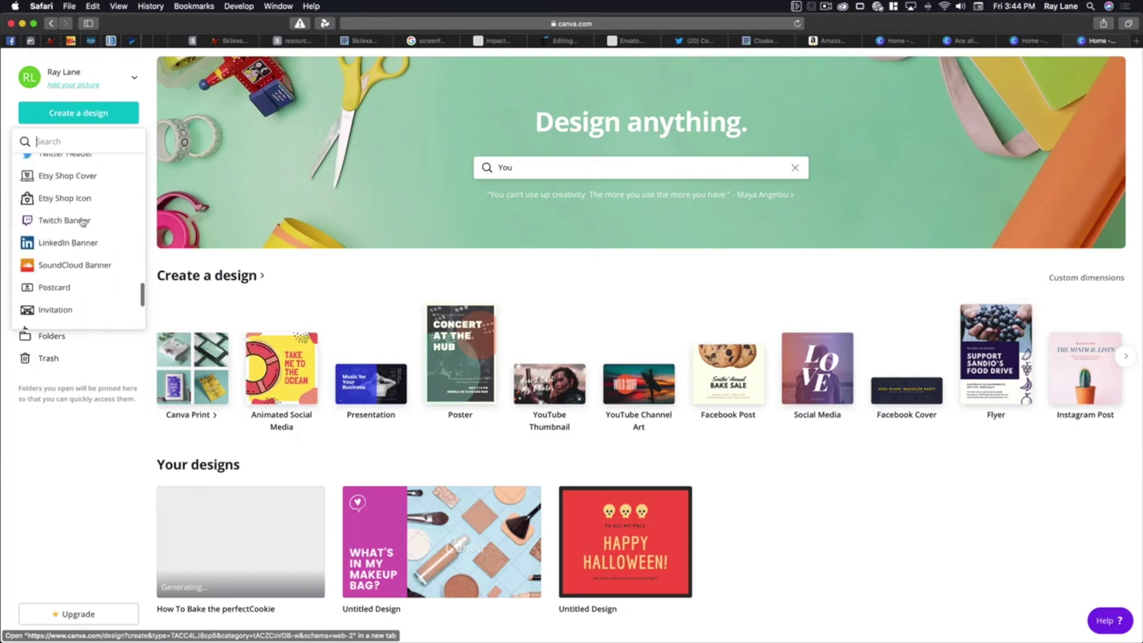
- Create a new YouTube Thumbnail design from the suggestions for "You"
{"action": "left_click", "coordinate": [527, 167]}
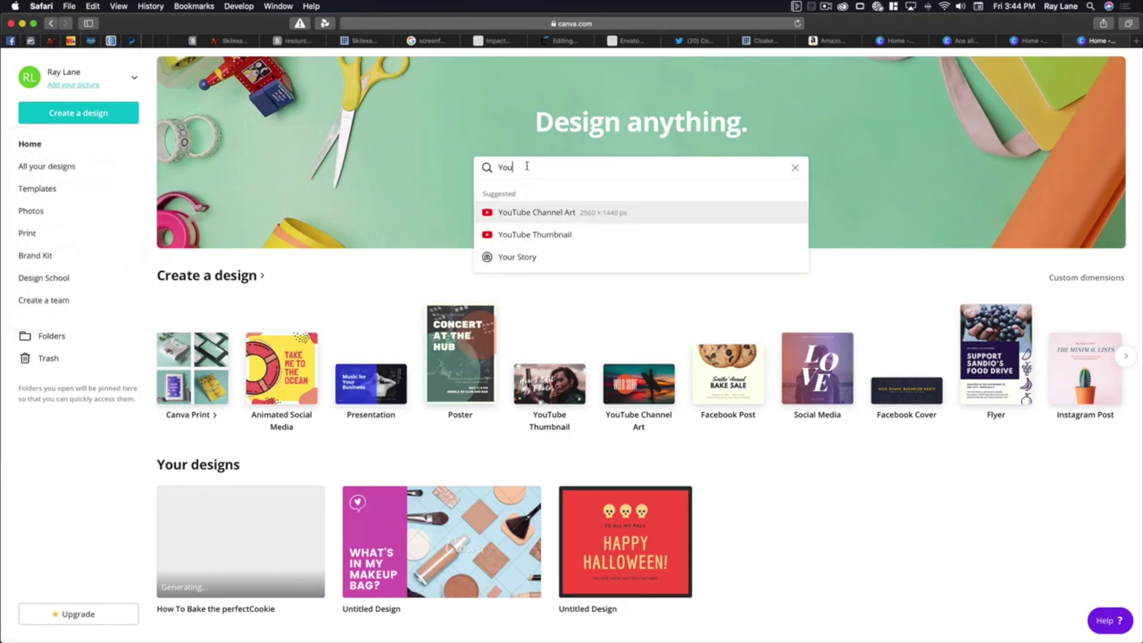
{"action": "left_click", "coordinate": [518, 237]}
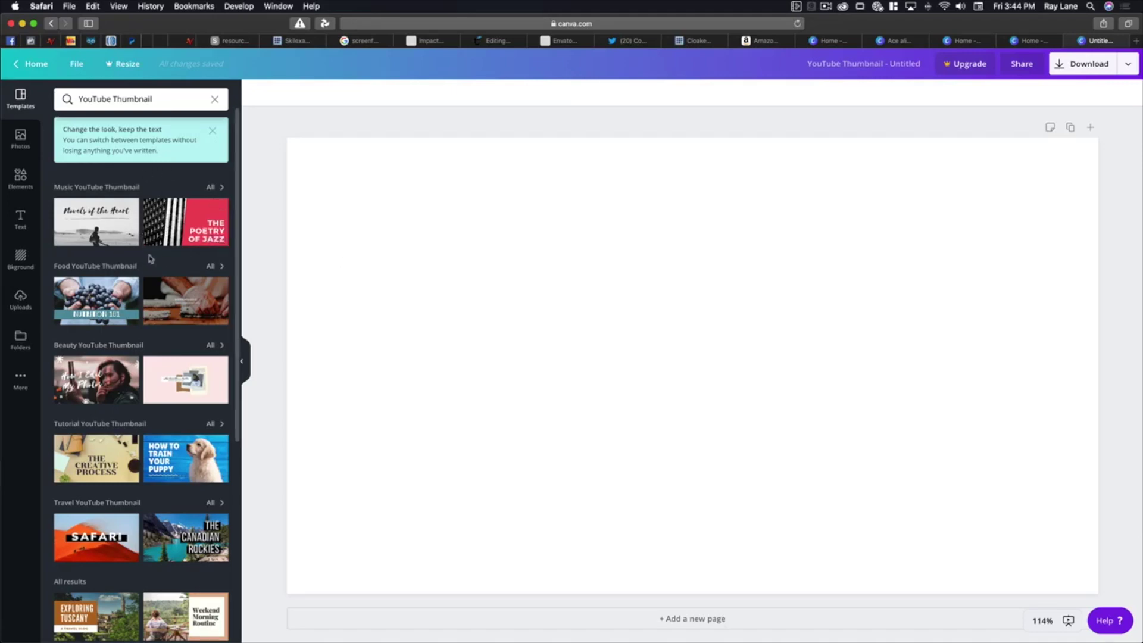
- Find the blue "Top 20 Office Hacks" template among the YouTube Thumbnail templates and apply it to the blank page
{"action": "scroll", "coordinate": [150, 258], "scroll_direction": "down", "scroll_amount": 5}
{"action": "scroll", "coordinate": [150, 258], "scroll_direction": "down", "scroll_amount": 10}
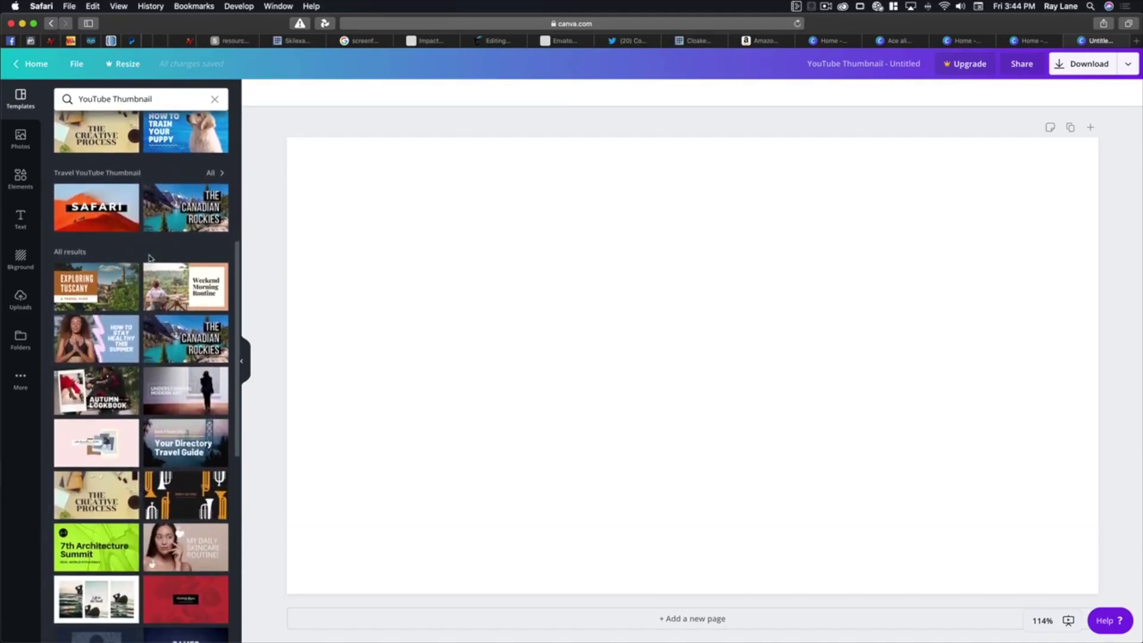
{"action": "scroll", "coordinate": [150, 258], "scroll_direction": "down", "scroll_amount": 9}
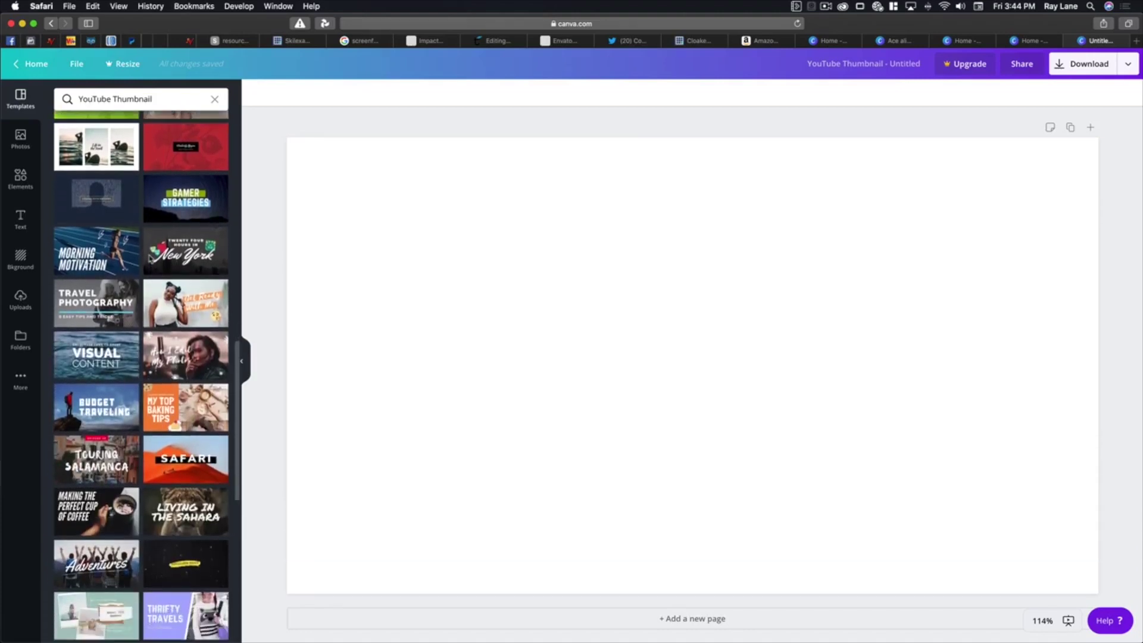
{"action": "scroll", "coordinate": [150, 258], "scroll_direction": "down", "scroll_amount": 5}
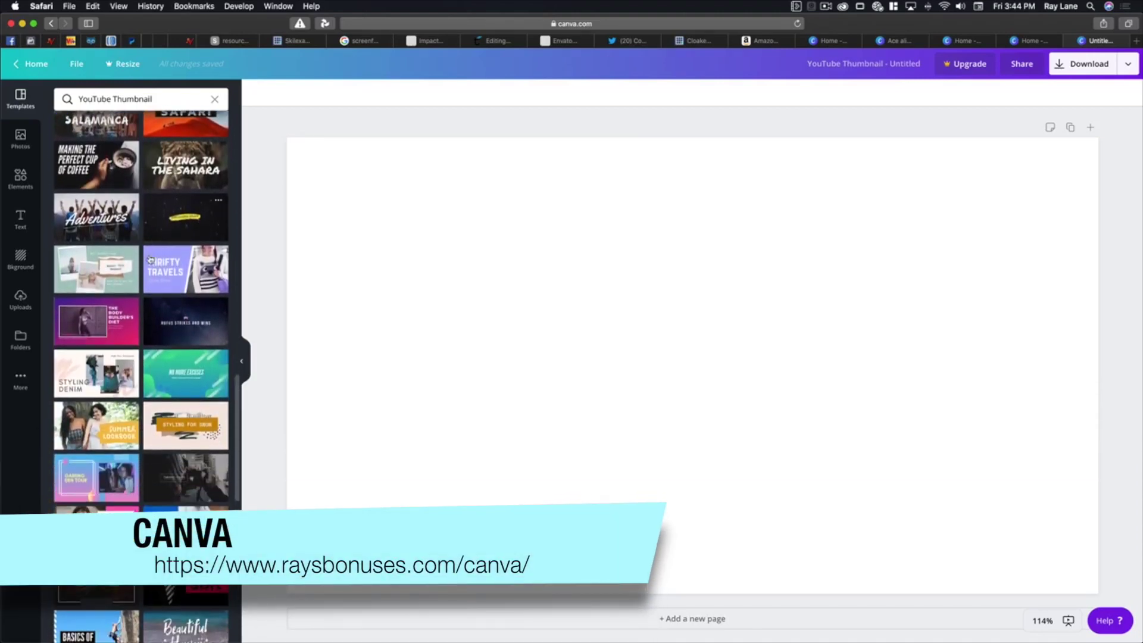
{"action": "scroll", "coordinate": [150, 258], "scroll_direction": "down", "scroll_amount": 1}
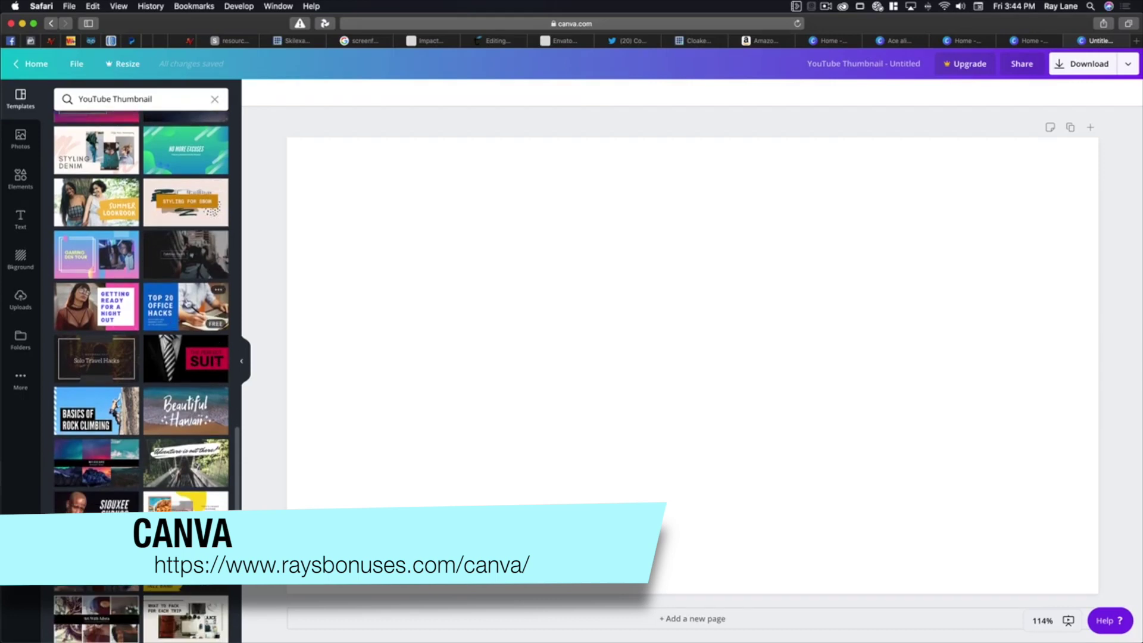
{"action": "left_click", "coordinate": [187, 304]}
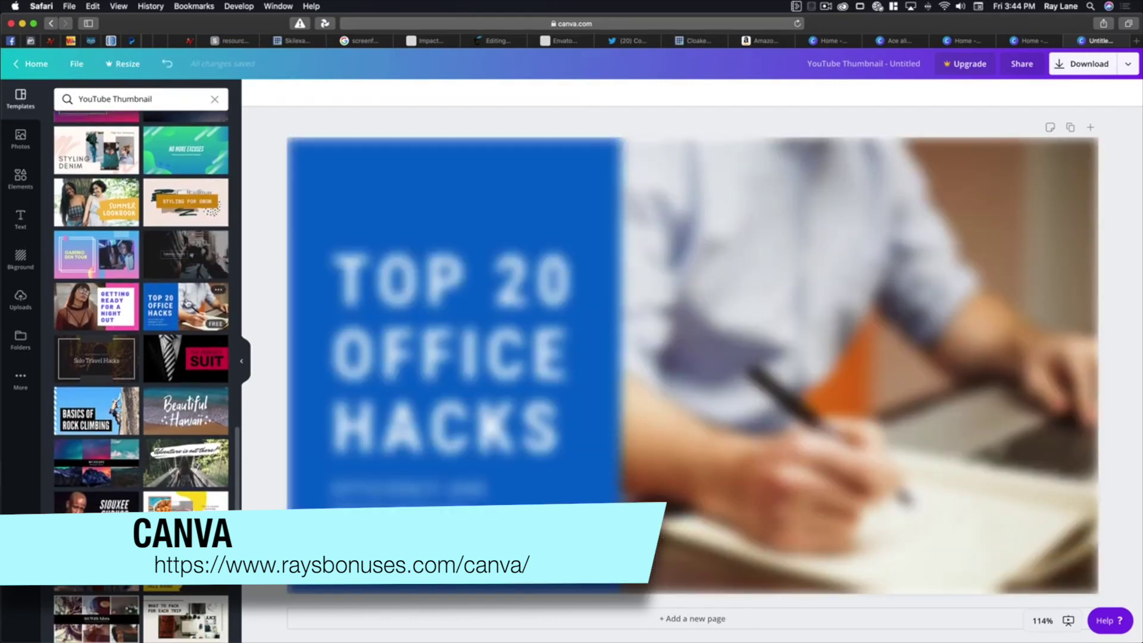
- Examine the design's download options, including the file type, and close them without downloading
{"action": "left_click", "coordinate": [310, 311]}
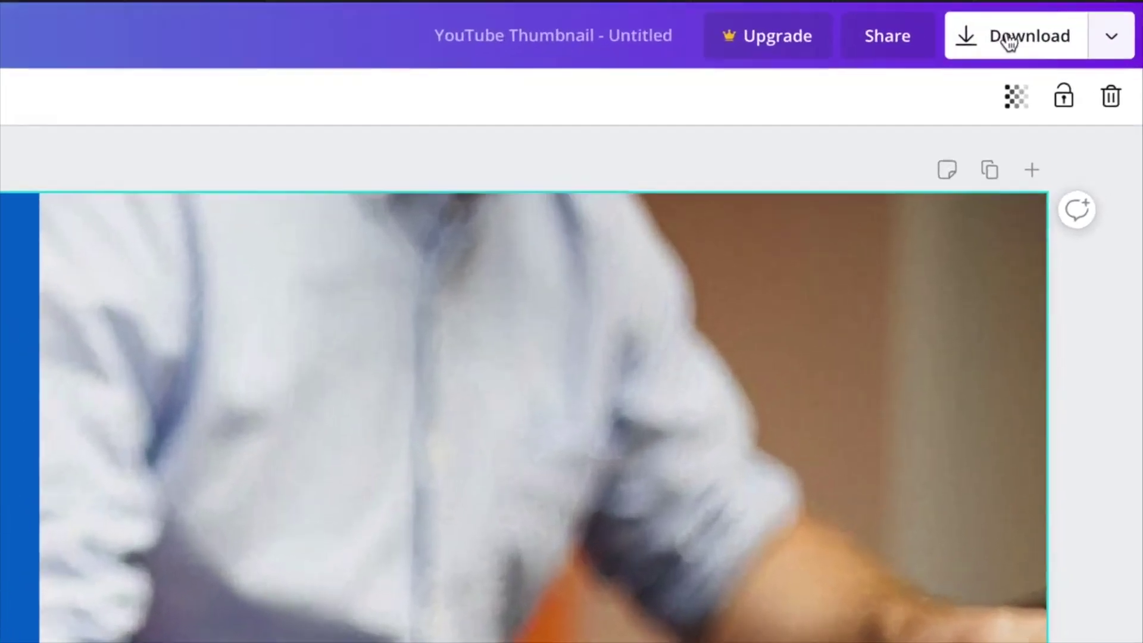
{"action": "left_click", "coordinate": [1081, 65]}
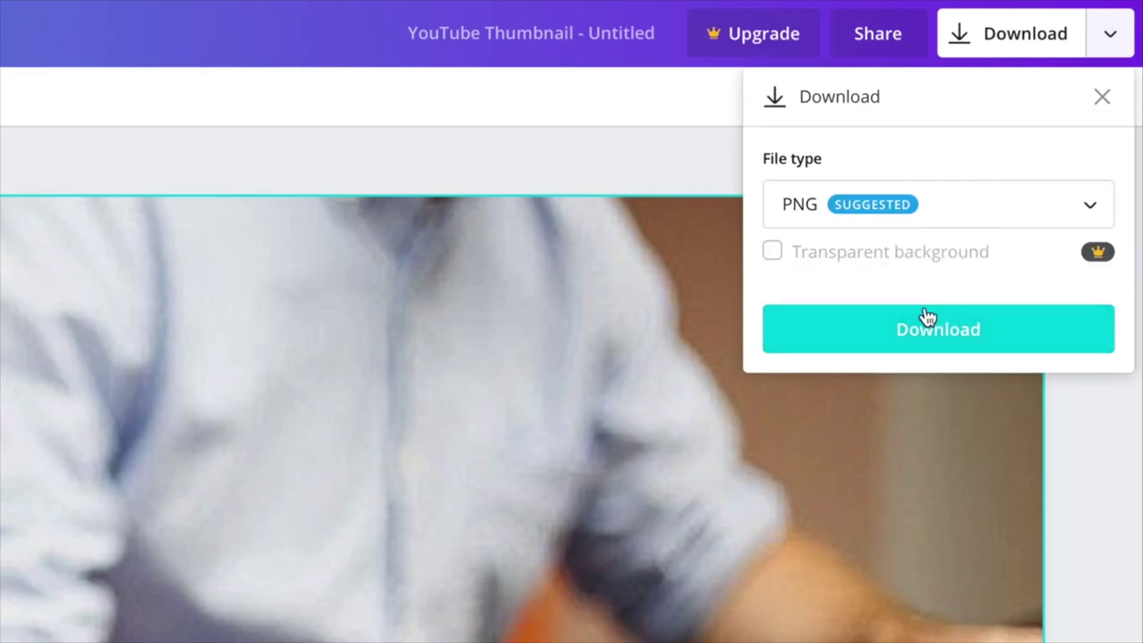
{"action": "left_click", "coordinate": [643, 186]}
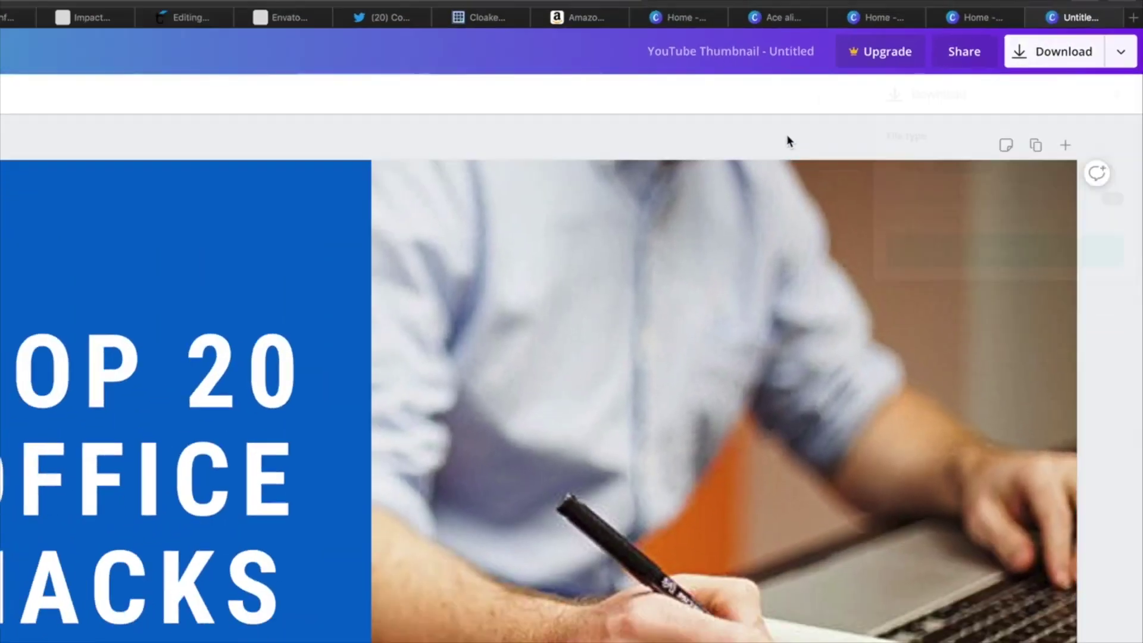
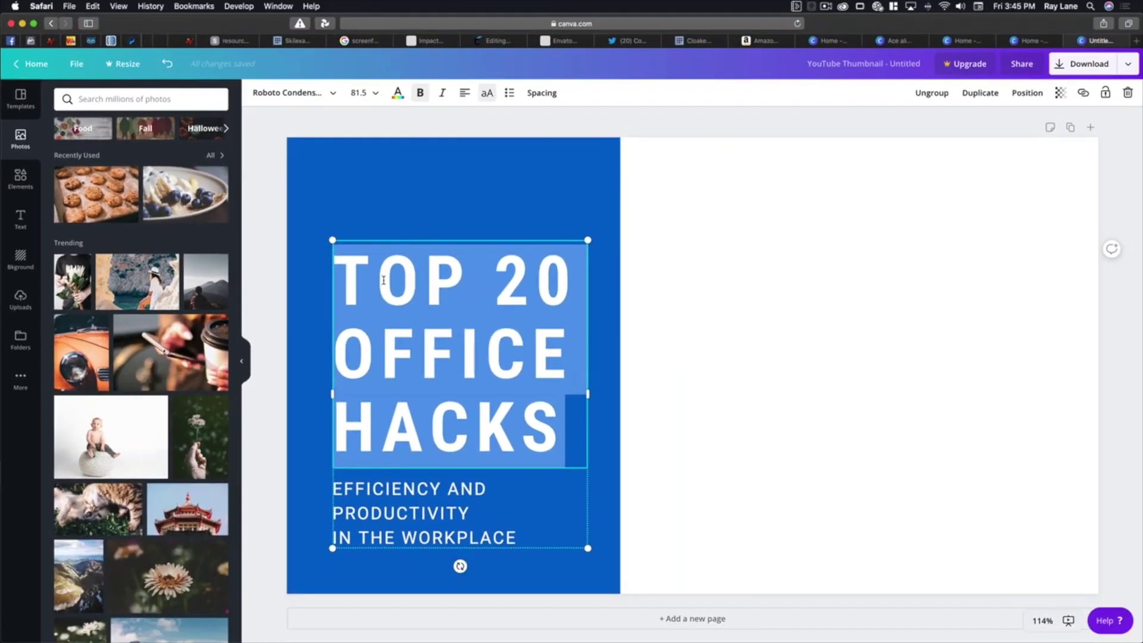
- Replace the headline with "HOW TO BAKE COOKIES" and widen its text box until "COOKIES" fits on one line
{"action": "type", "text": "HOW T"}
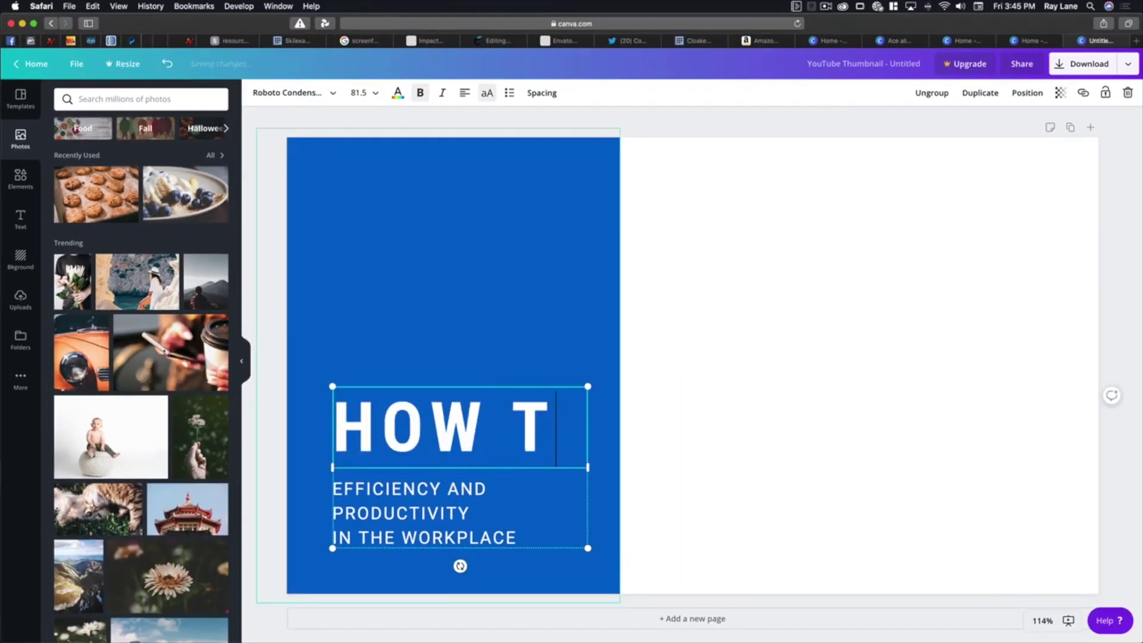
{"action": "type", "text": "O BAKE"}
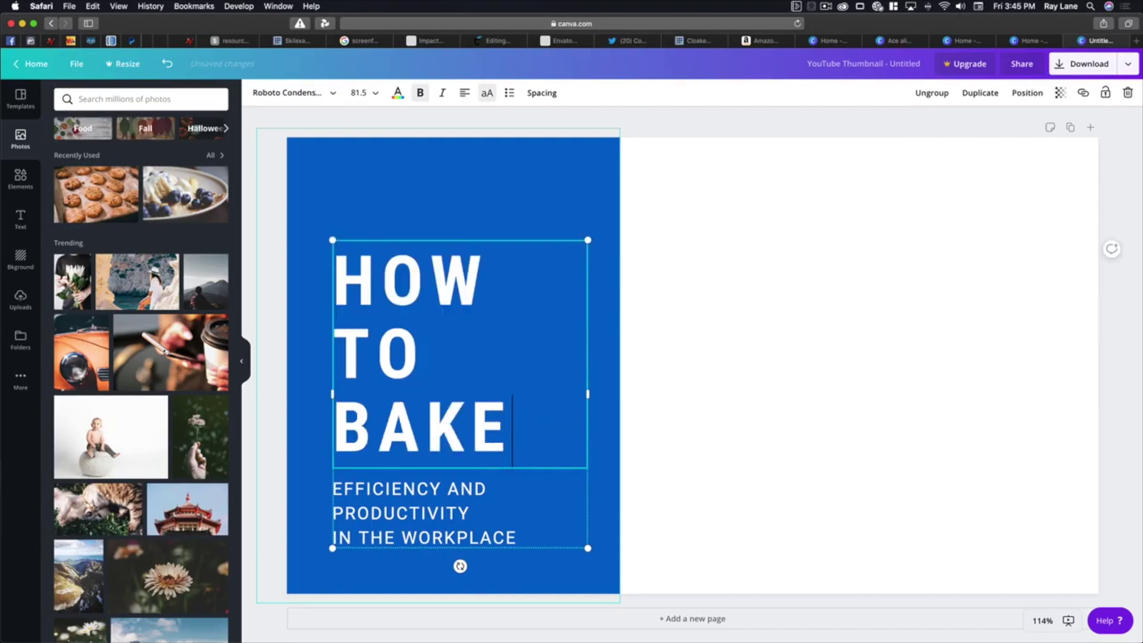
{"action": "type", "text": " COOKIES"}
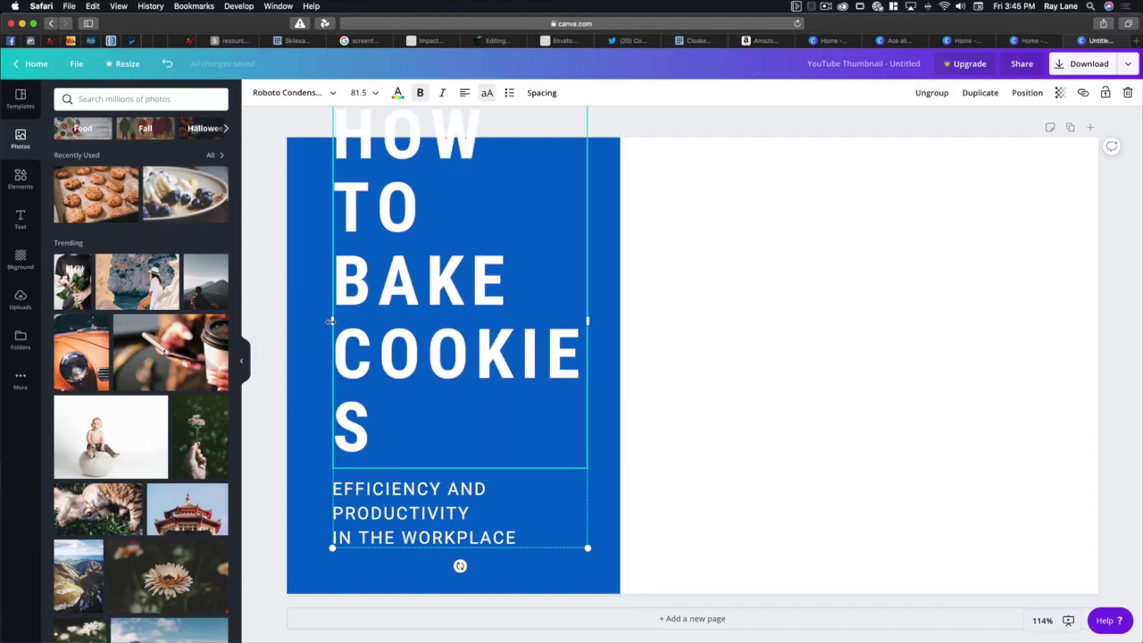
{"action": "left_click_drag", "start_coordinate": [330, 322], "coordinate": [292, 321]}
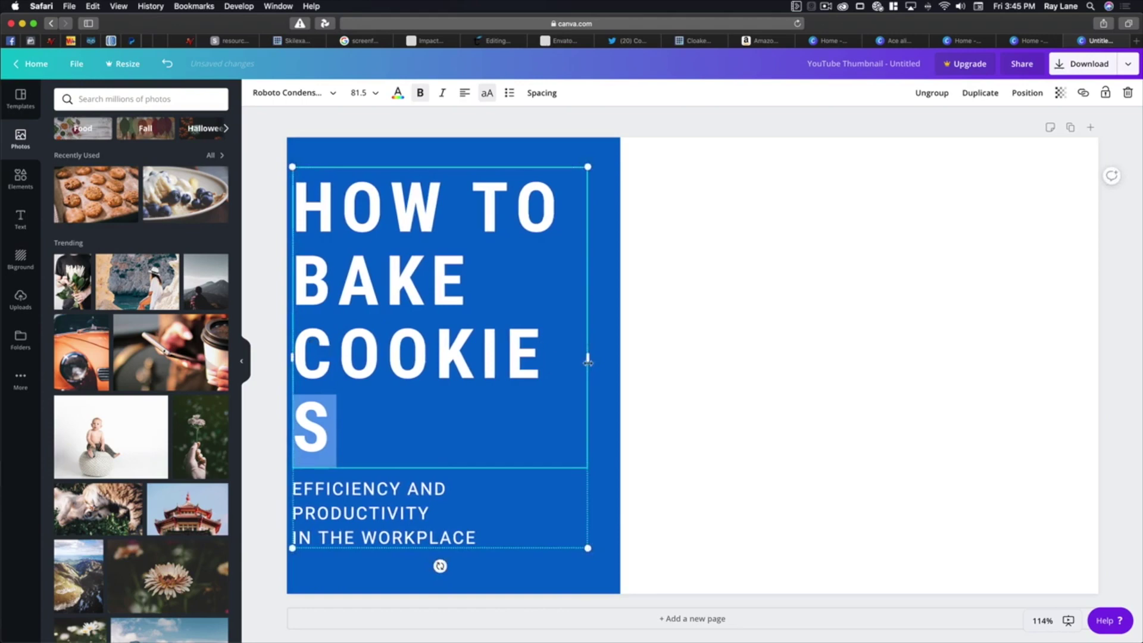
{"action": "left_click_drag", "start_coordinate": [588, 361], "coordinate": [601, 361]}
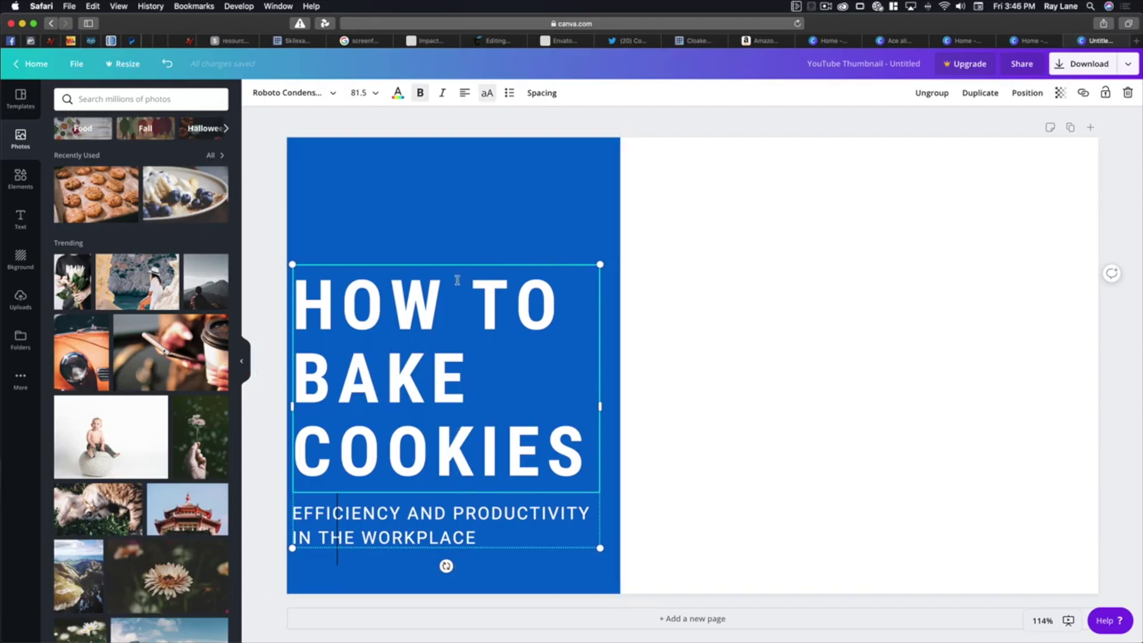
- Replace the subtitle below the headline with "BY THE COOKIE MONSTER"
{"action": "left_click", "coordinate": [499, 528]}
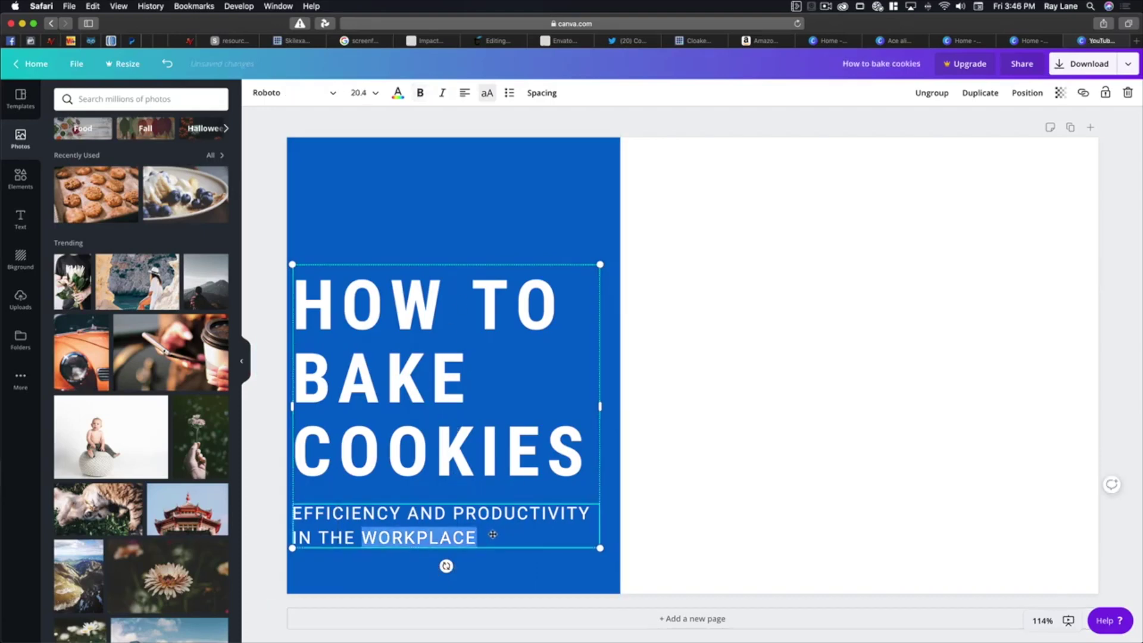
{"action": "triple_click", "coordinate": [489, 532]}
{"action": "key", "text": "super+a"}
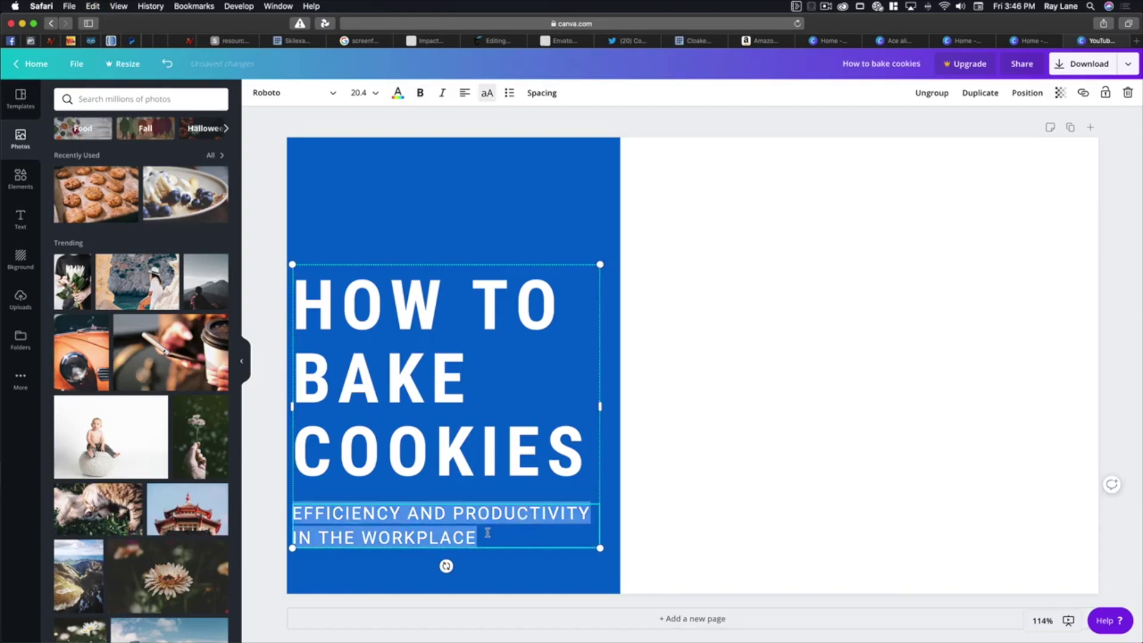
{"action": "type", "text": "BY THE COOKIE MONSTER"}
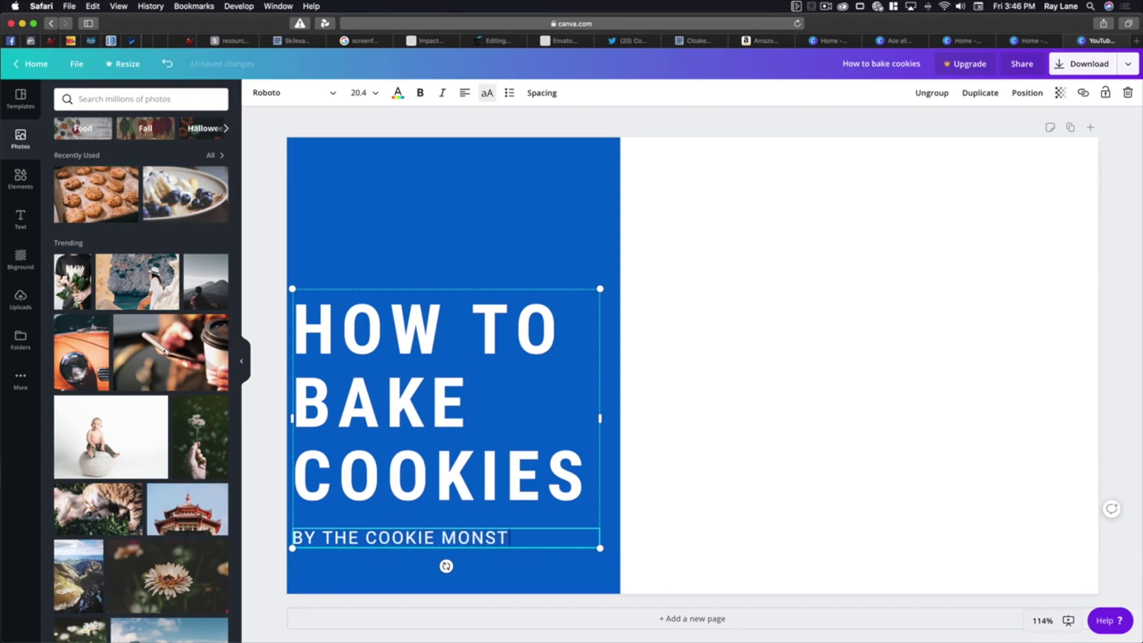
- Move the headline and subtitle group up so it sits roughly mid-height on the blue panel
{"action": "left_click", "coordinate": [597, 413]}
{"action": "left_click", "coordinate": [609, 444]}
{"action": "left_click", "coordinate": [472, 414]}
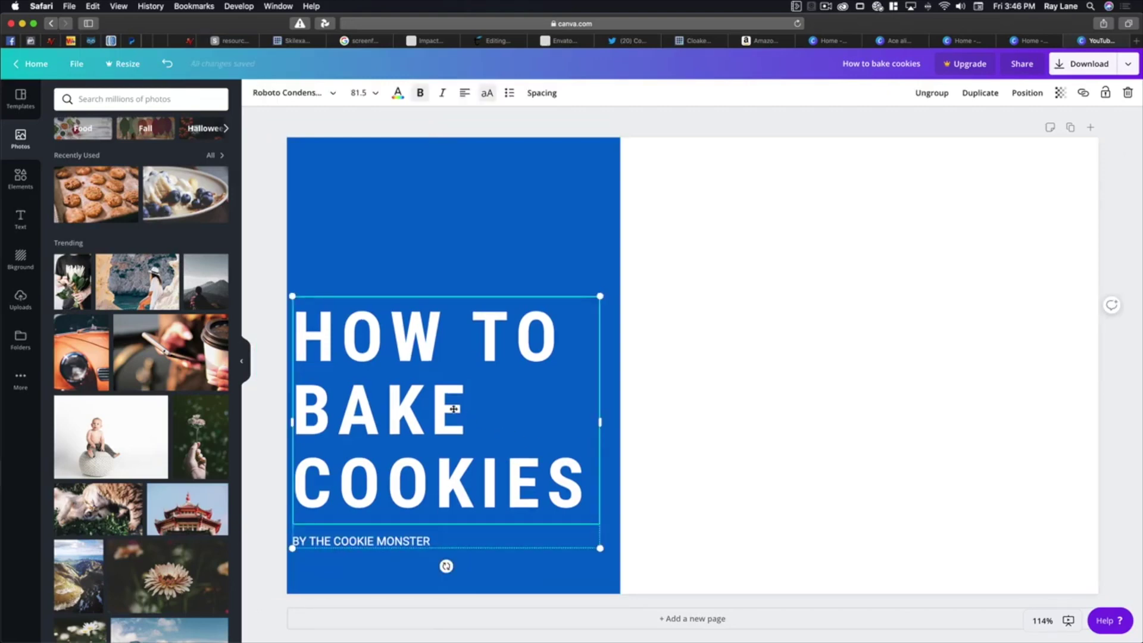
{"action": "left_click_drag", "start_coordinate": [454, 409], "coordinate": [462, 340]}
{"action": "left_click", "coordinate": [885, 324]}
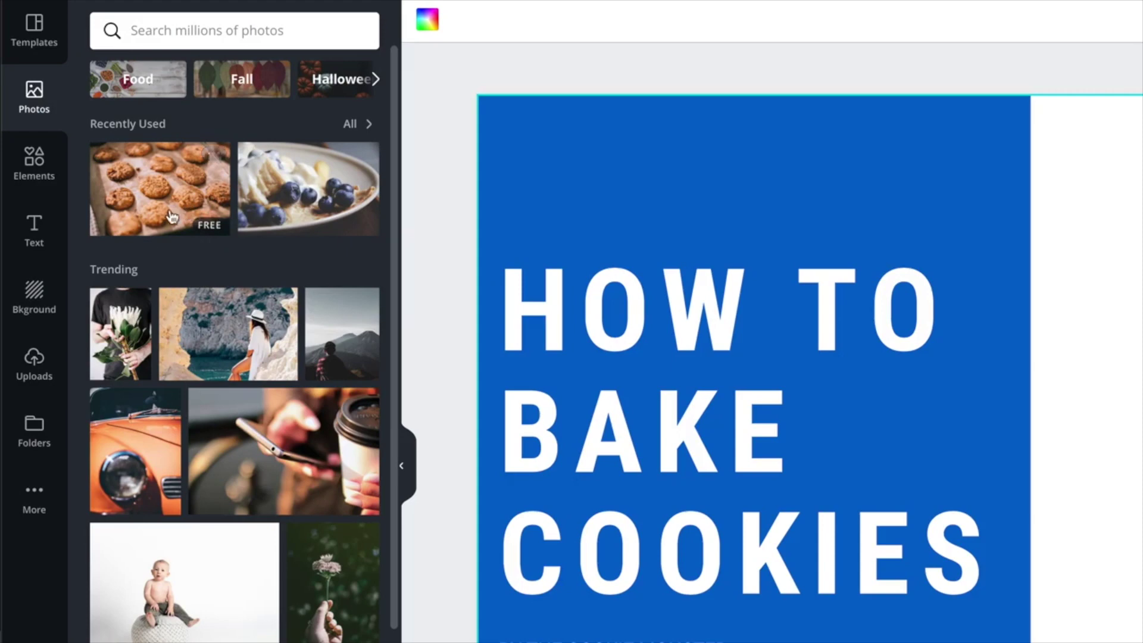
- Search the photo library for "cookies" and browse the results for a suitable baking picture
{"action": "scroll", "coordinate": [231, 403], "scroll_direction": "down", "scroll_amount": 2}
{"action": "scroll", "coordinate": [232, 403], "scroll_direction": "up", "scroll_amount": 2}
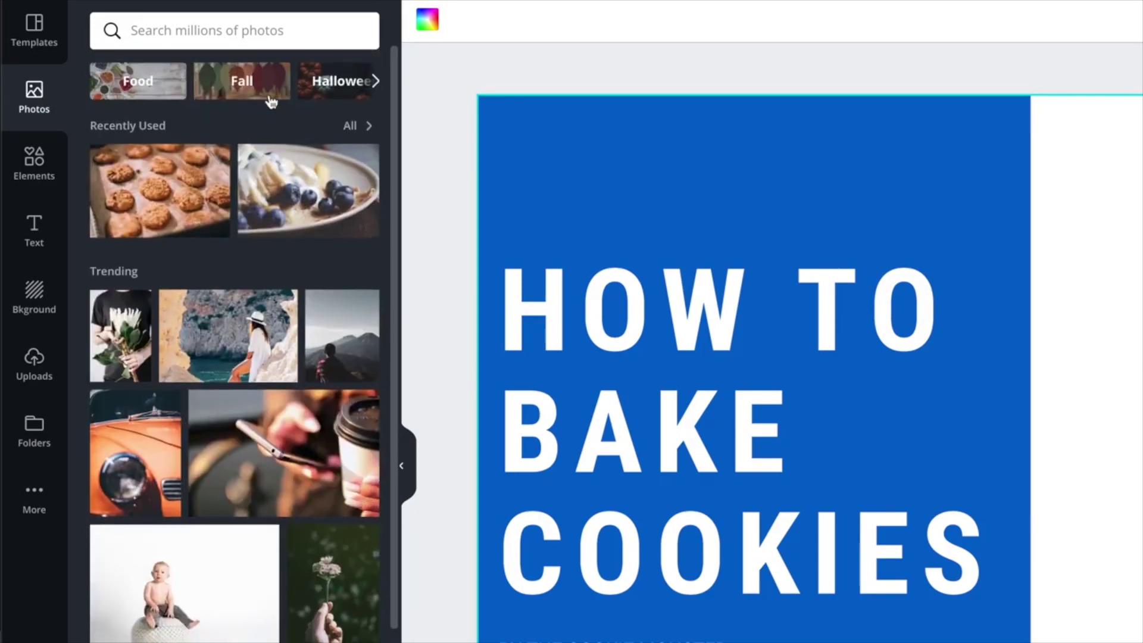
{"action": "left_click", "coordinate": [285, 32]}
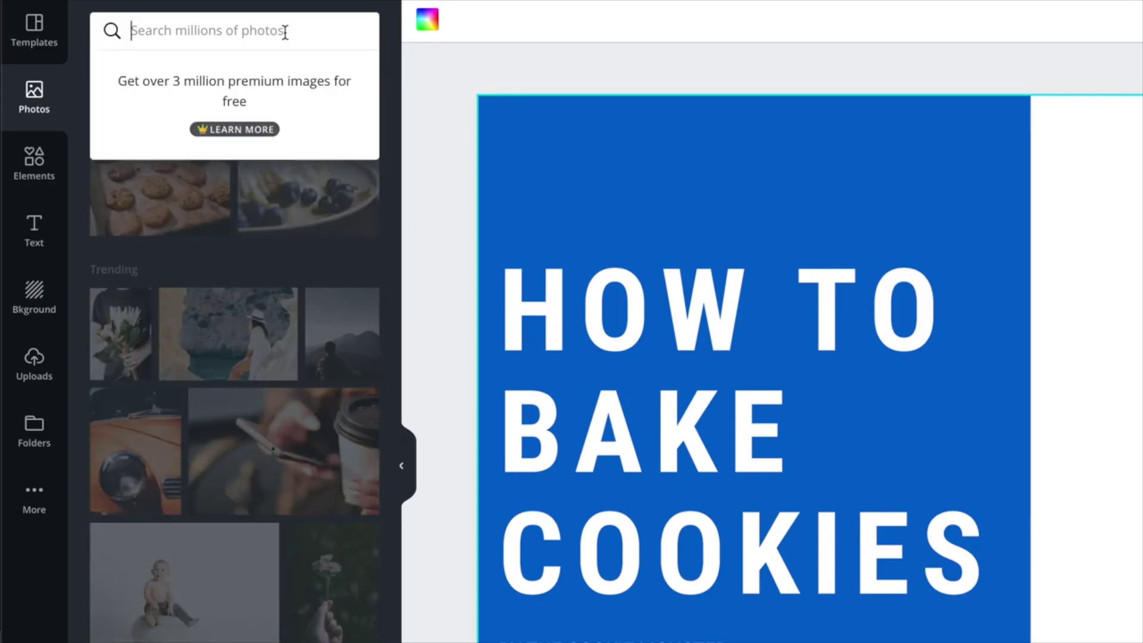
{"action": "type", "text": "cookies"}
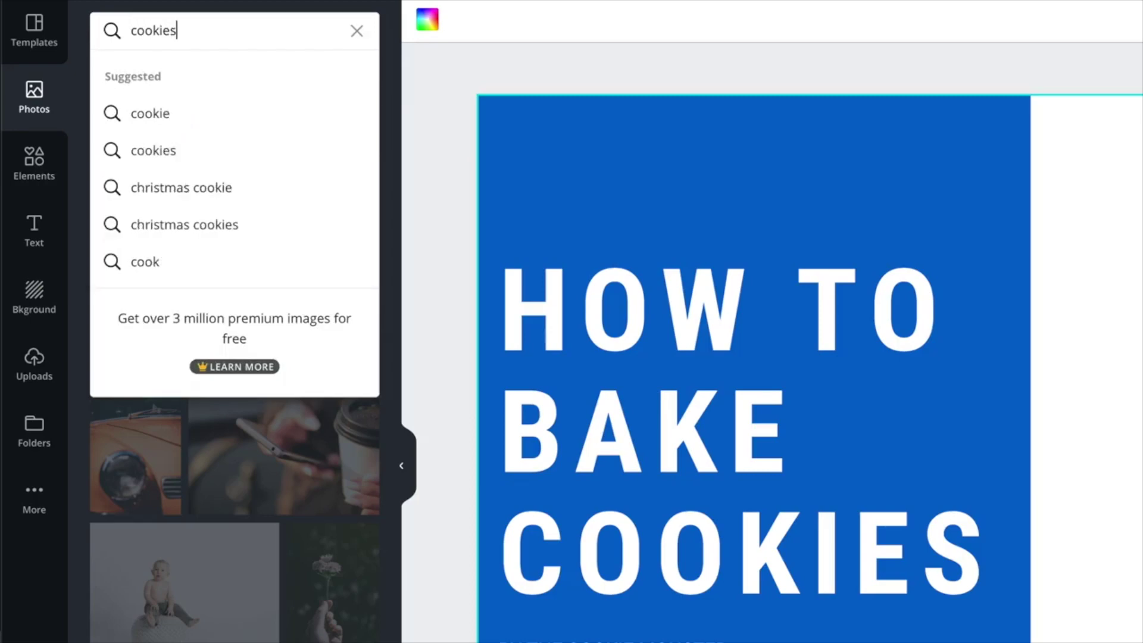
{"action": "key", "text": "Return"}
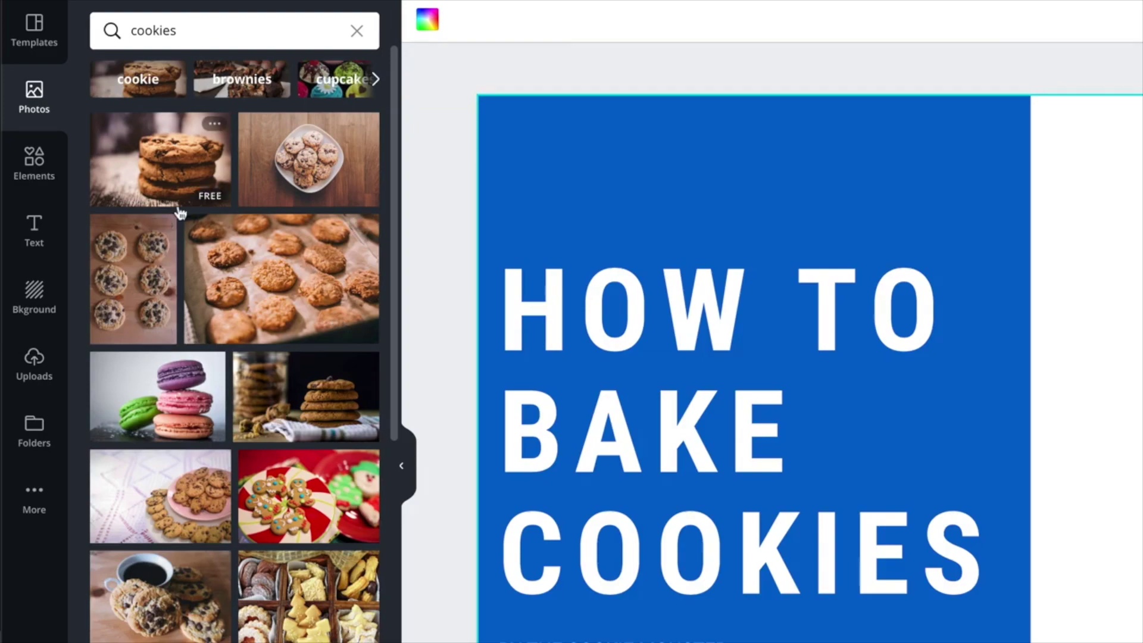
{"action": "scroll", "coordinate": [266, 506], "scroll_direction": "down", "scroll_amount": 10}
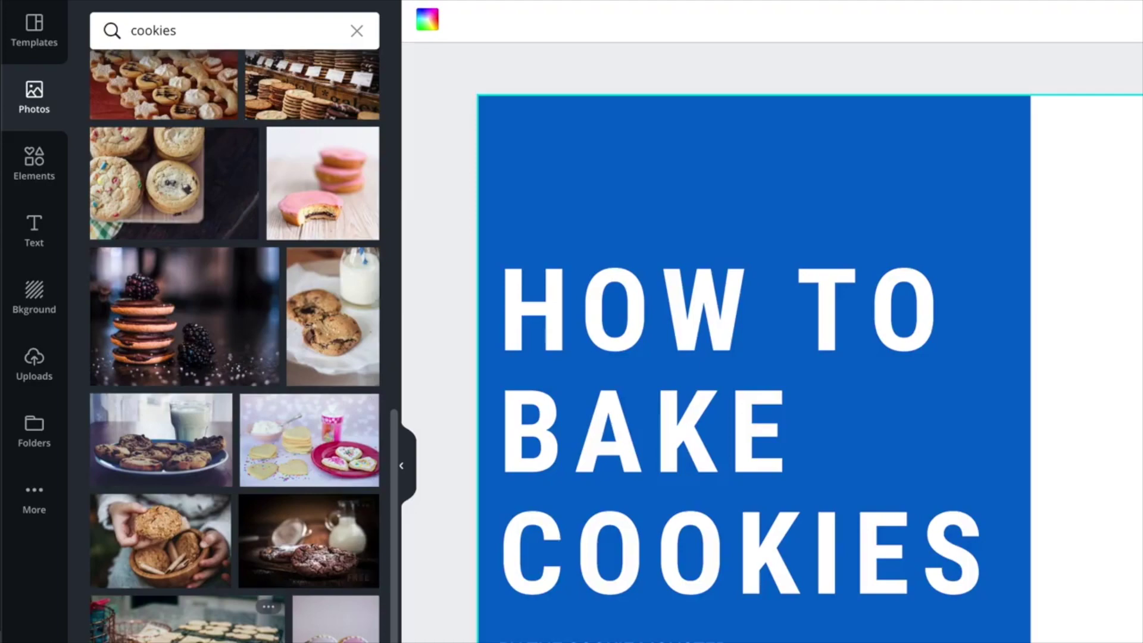
{"action": "scroll", "coordinate": [340, 575], "scroll_direction": "down", "scroll_amount": 12}
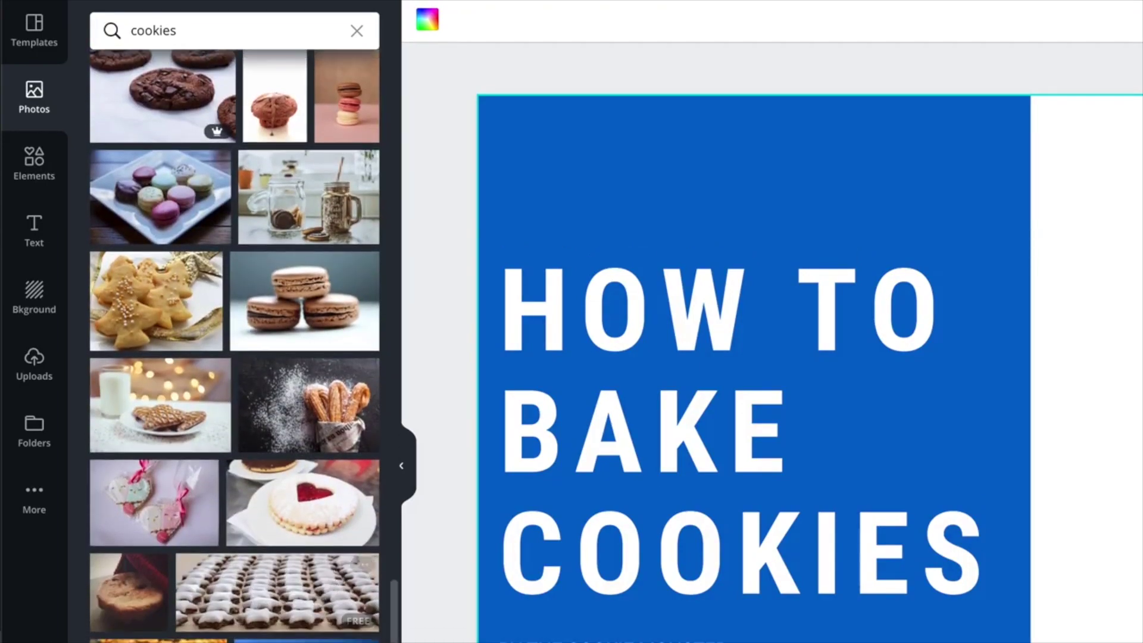
{"action": "scroll", "coordinate": [351, 595], "scroll_direction": "down", "scroll_amount": 8}
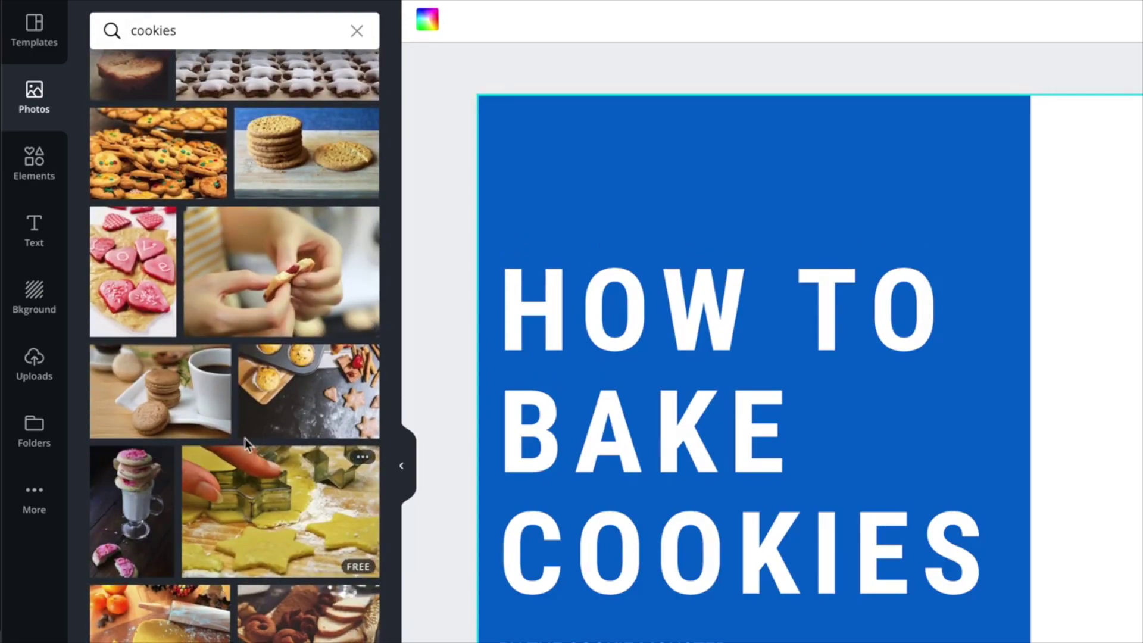
{"action": "scroll", "coordinate": [265, 395], "scroll_direction": "up", "scroll_amount": 3}
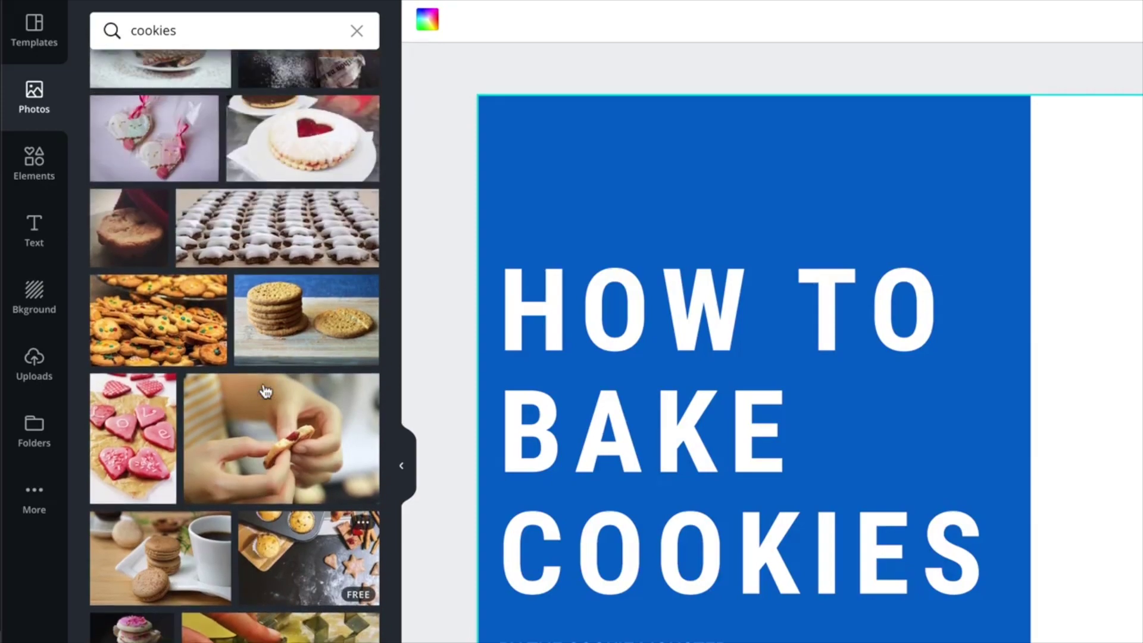
{"action": "scroll", "coordinate": [319, 291], "scroll_direction": "up", "scroll_amount": 15}
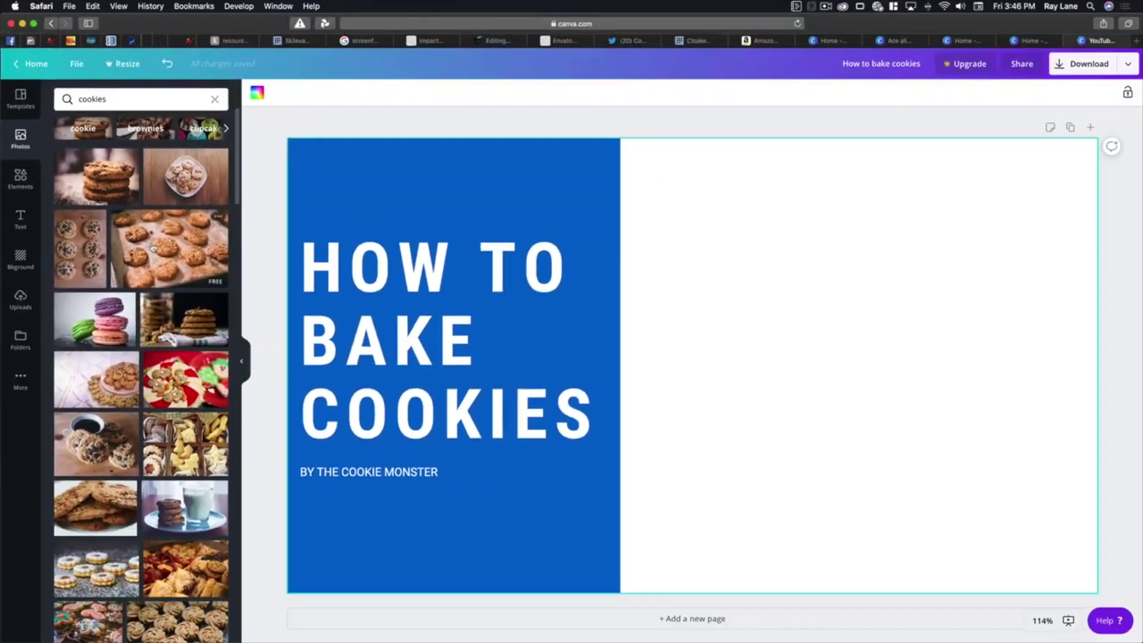
- Add the photo of baked cookies on a paper-lined tray, fit it into the page's top-right corner and enlarge it to full page height
{"action": "left_click", "coordinate": [152, 247]}
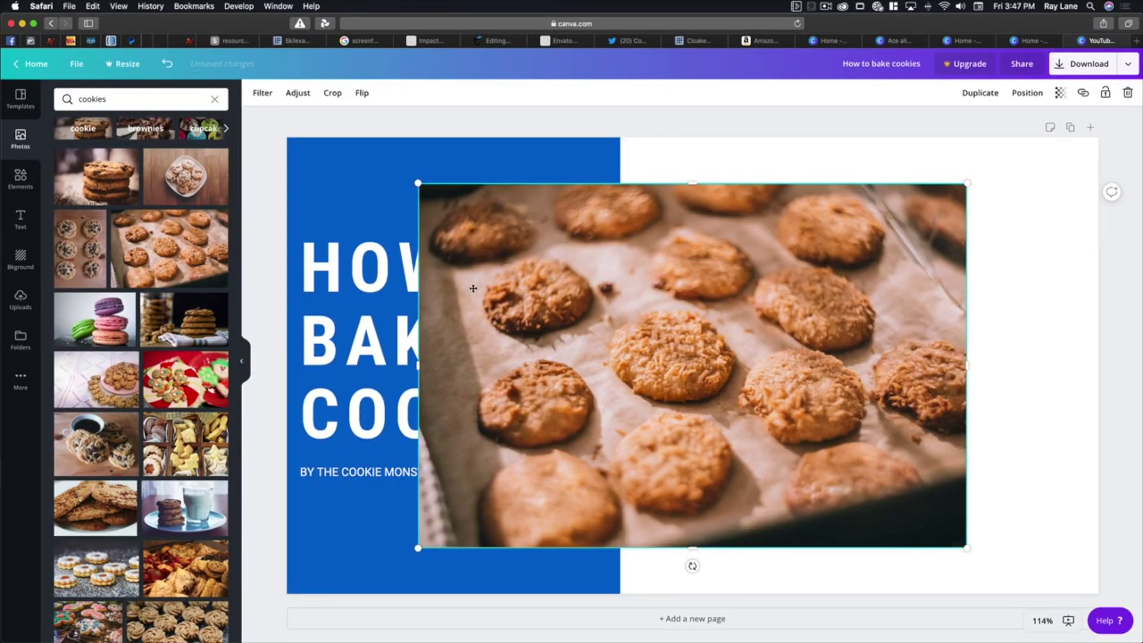
{"action": "left_click_drag", "start_coordinate": [553, 279], "coordinate": [679, 234]}
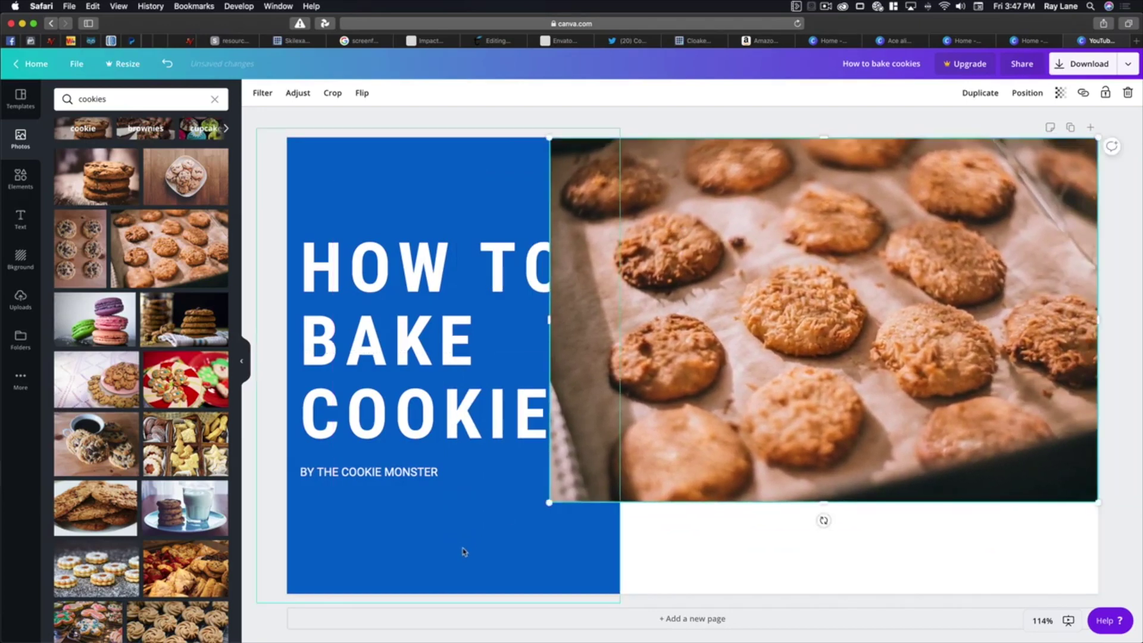
{"action": "left_click_drag", "start_coordinate": [550, 502], "coordinate": [401, 580]}
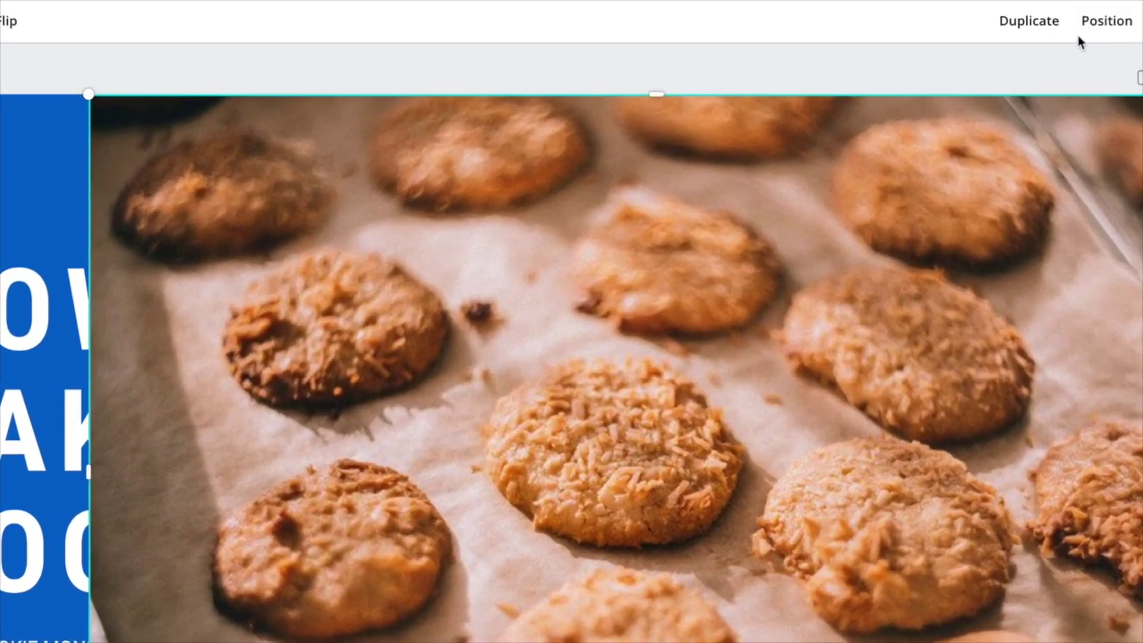
- Try aligning the cookie photo to the page's left edge, and align it back to the right edge
{"action": "left_click", "coordinate": [1025, 95]}
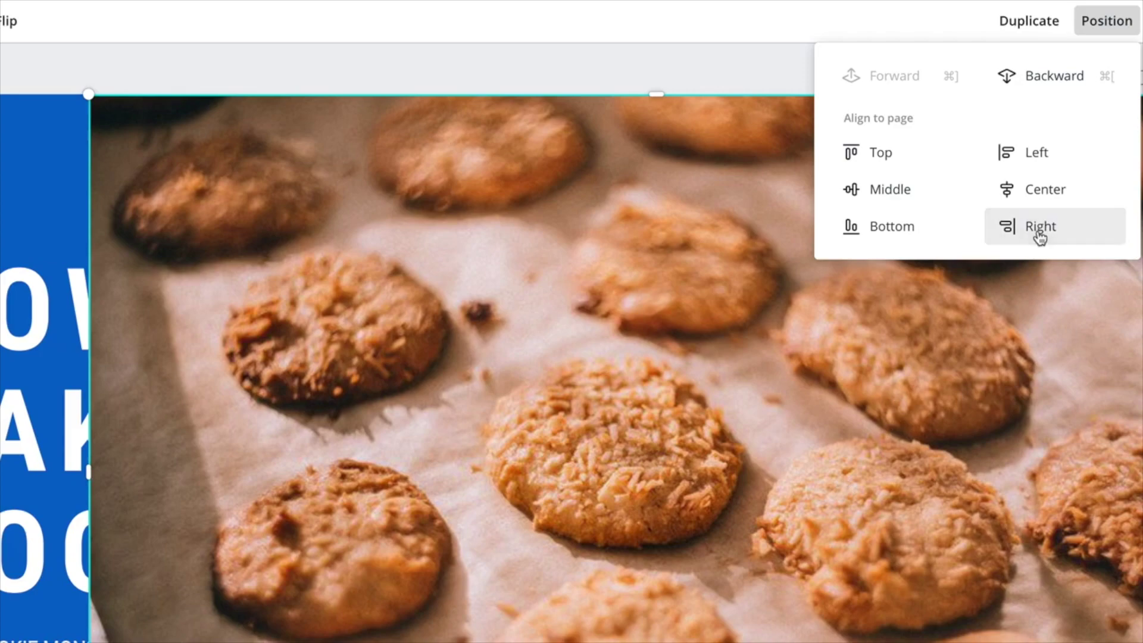
{"action": "left_click", "coordinate": [1047, 158]}
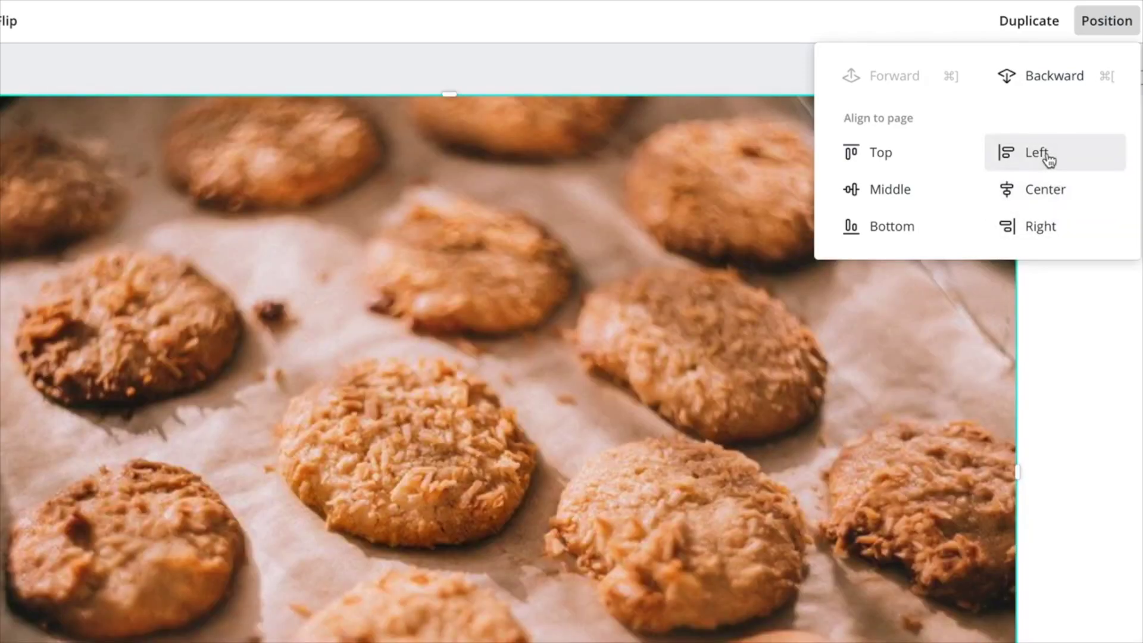
{"action": "left_click", "coordinate": [1040, 226]}
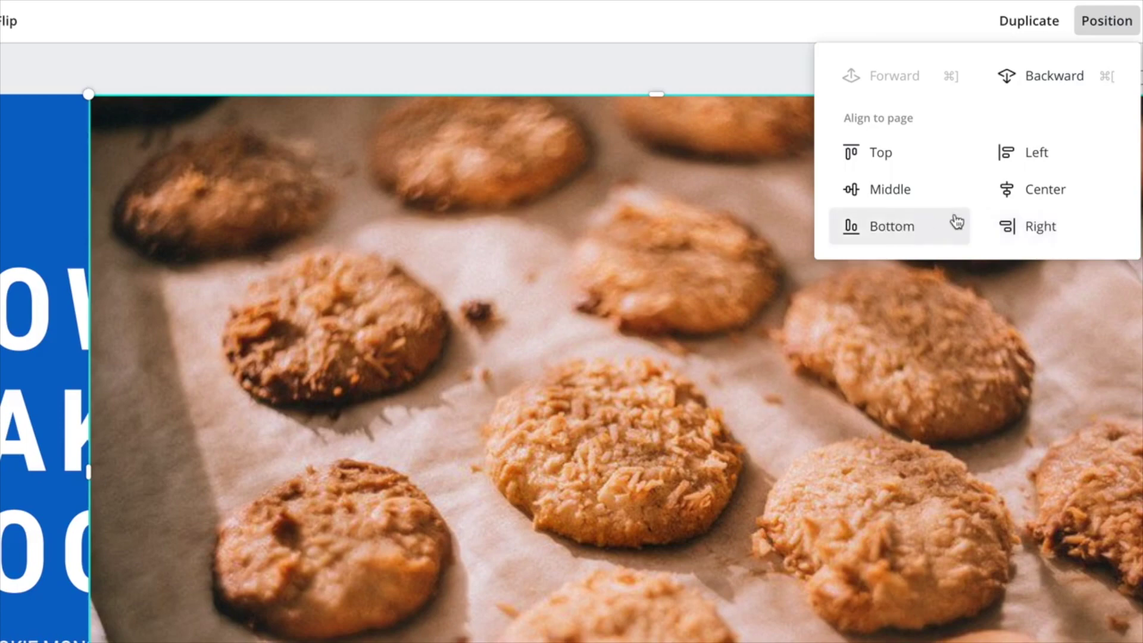
- Send the cookie photo backward behind the text and the blue panel, and shift it to the right to reframe the cookies
{"action": "left_click", "coordinate": [1048, 82]}
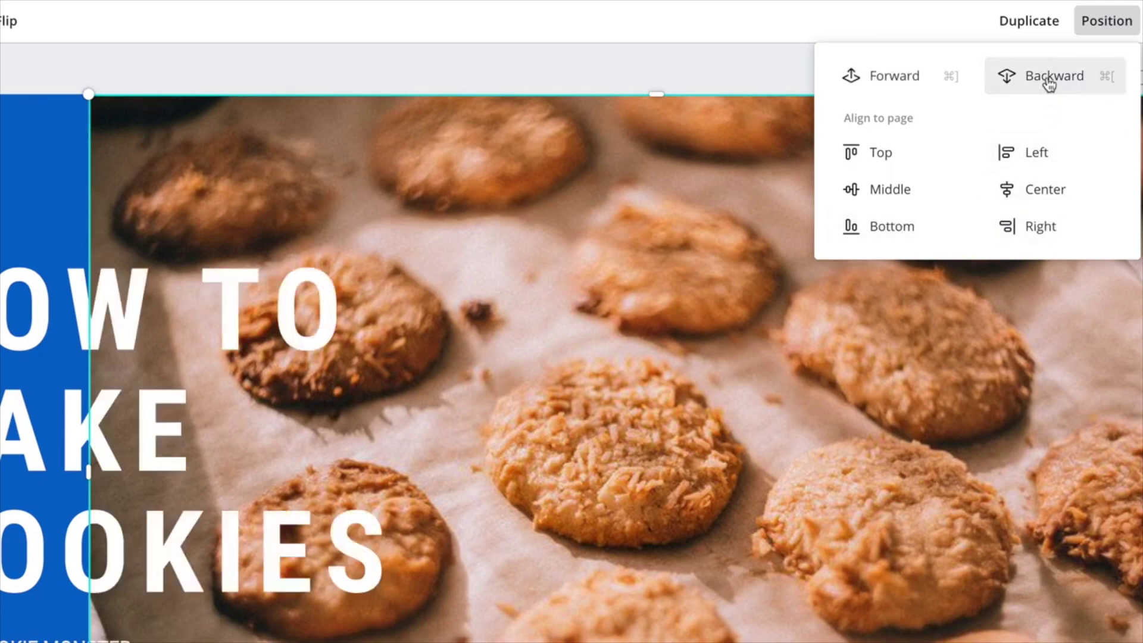
{"action": "left_click", "coordinate": [1049, 83]}
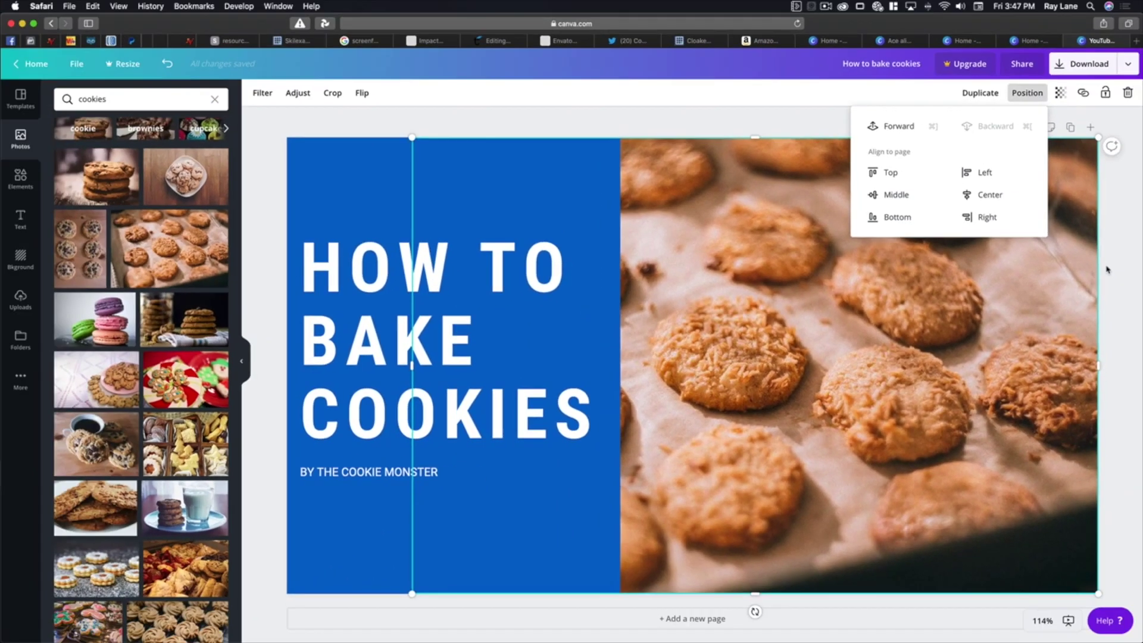
{"action": "left_click", "coordinate": [1131, 309]}
{"action": "left_click_drag", "start_coordinate": [771, 296], "coordinate": [889, 296]}
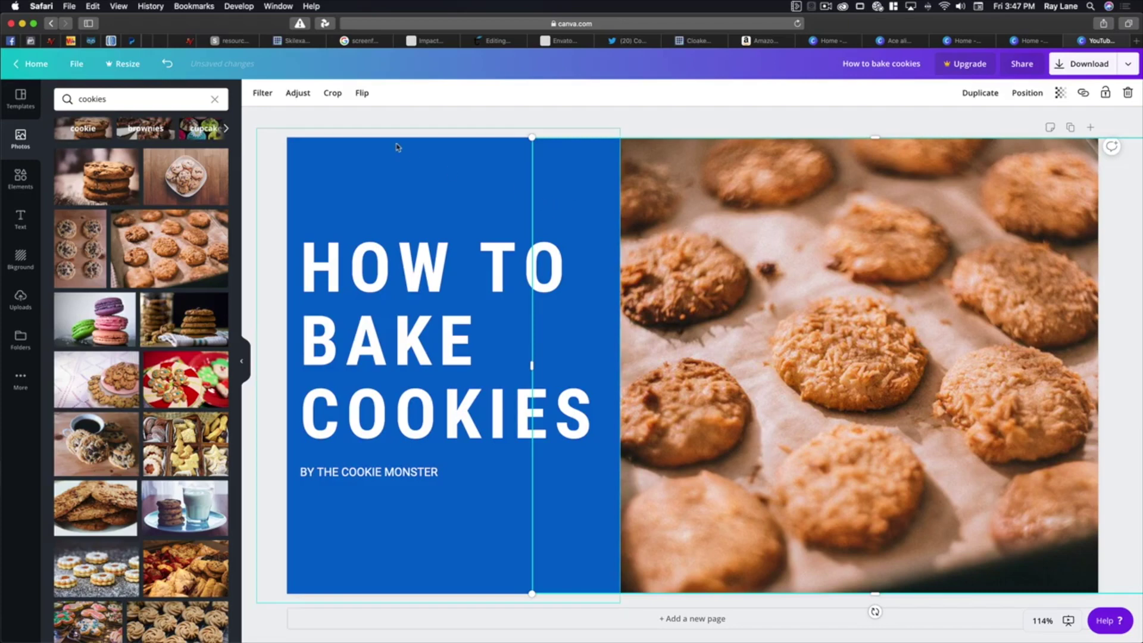
- Try the Summer and Selfie filters on the cookie photo, and apply the Whimsical filter
{"action": "left_click", "coordinate": [262, 93]}
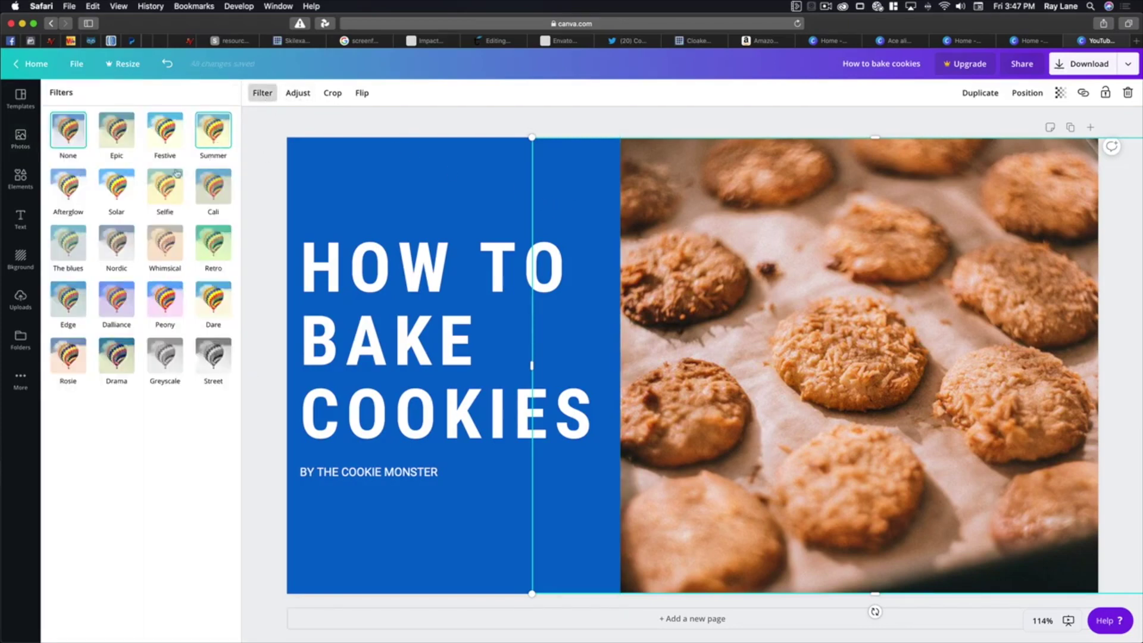
{"action": "left_click", "coordinate": [213, 137]}
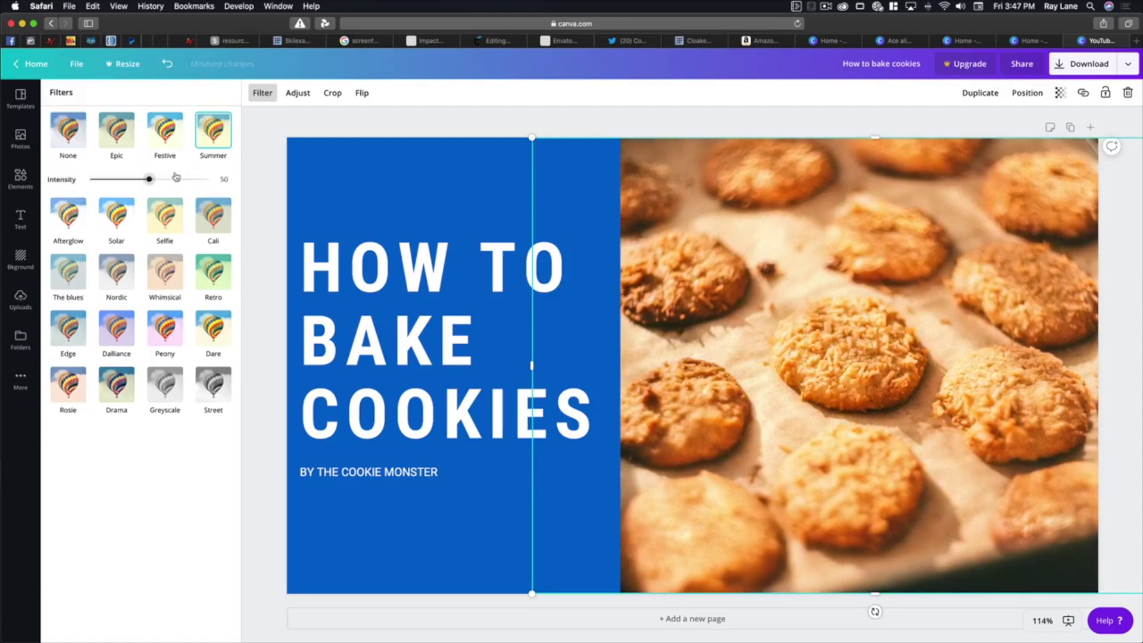
{"action": "left_click", "coordinate": [170, 219]}
{"action": "left_click", "coordinate": [164, 274]}
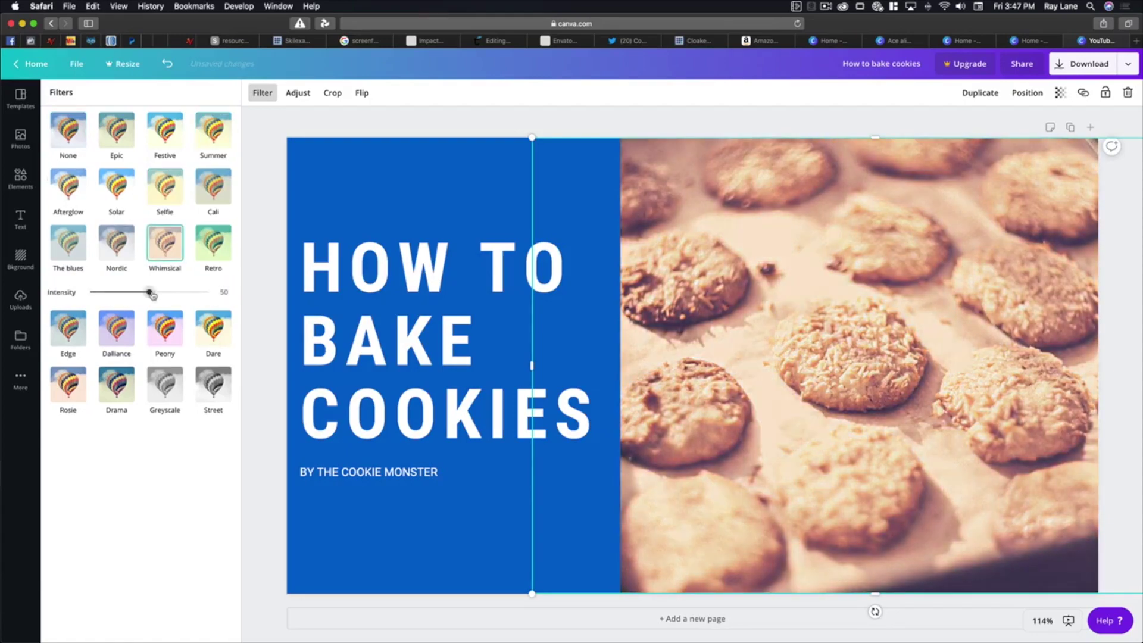
- Try the Epic, Edge, The blues and Greyscale filters on the cookie photo, and set the filter to None
{"action": "left_click", "coordinate": [116, 327]}
{"action": "left_click", "coordinate": [116, 134]}
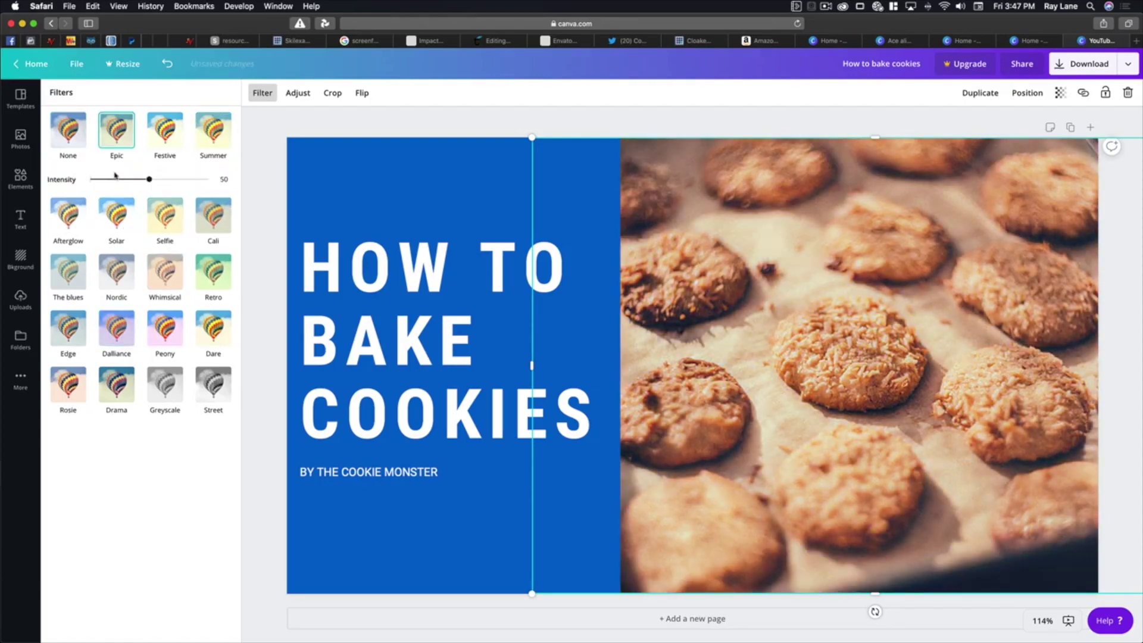
{"action": "left_click", "coordinate": [66, 319]}
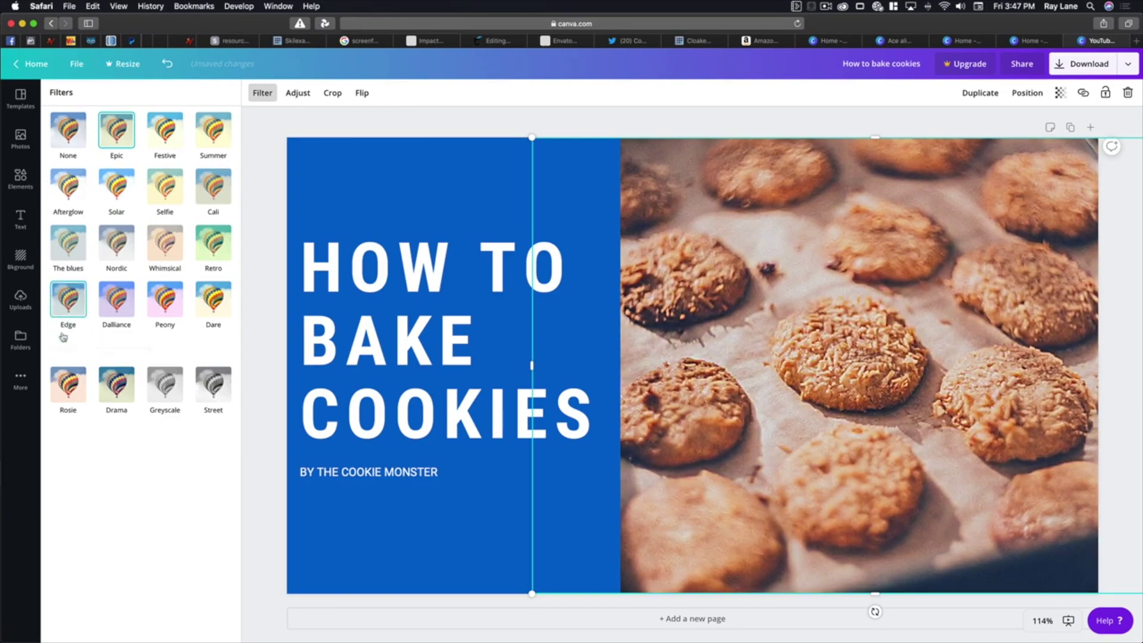
{"action": "left_click", "coordinate": [70, 253]}
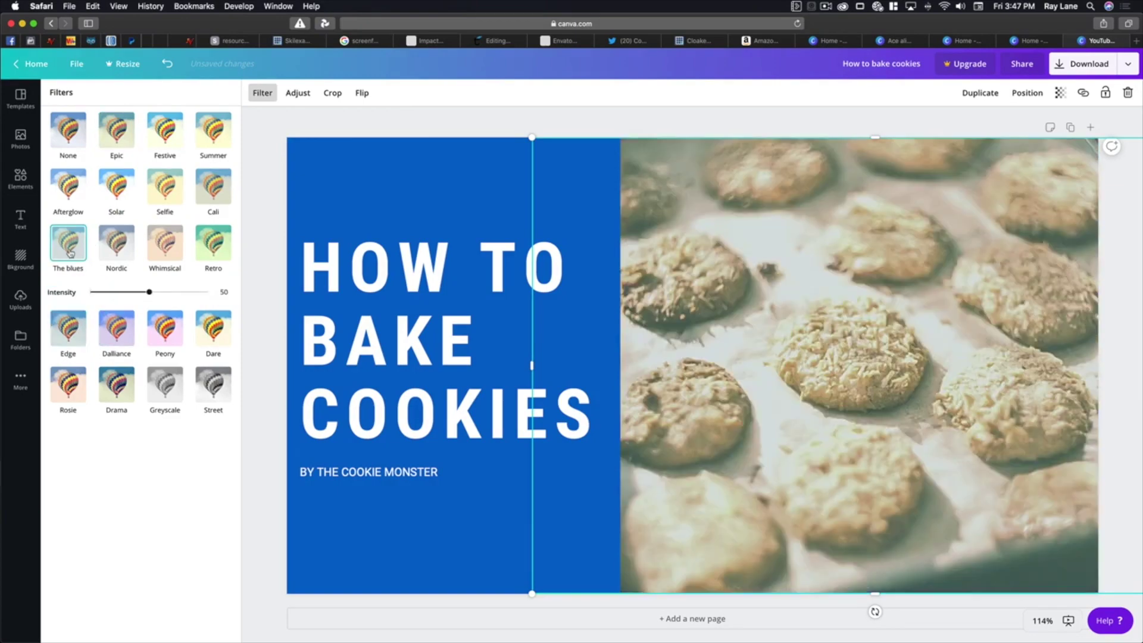
{"action": "left_click", "coordinate": [158, 384]}
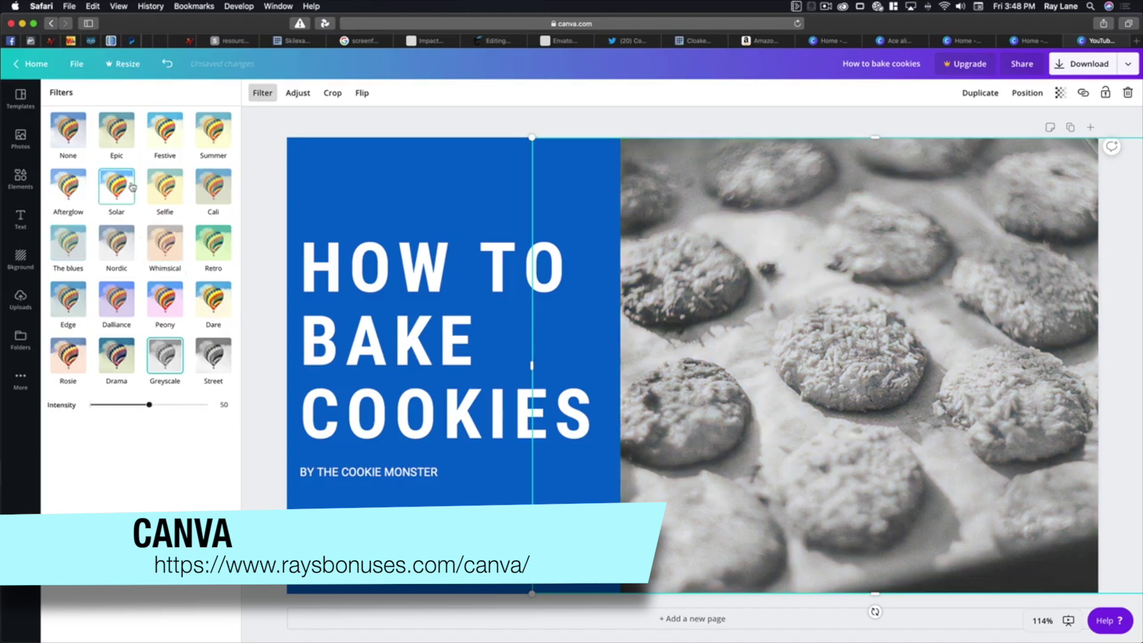
{"action": "left_click", "coordinate": [116, 183]}
{"action": "left_click", "coordinate": [70, 138]}
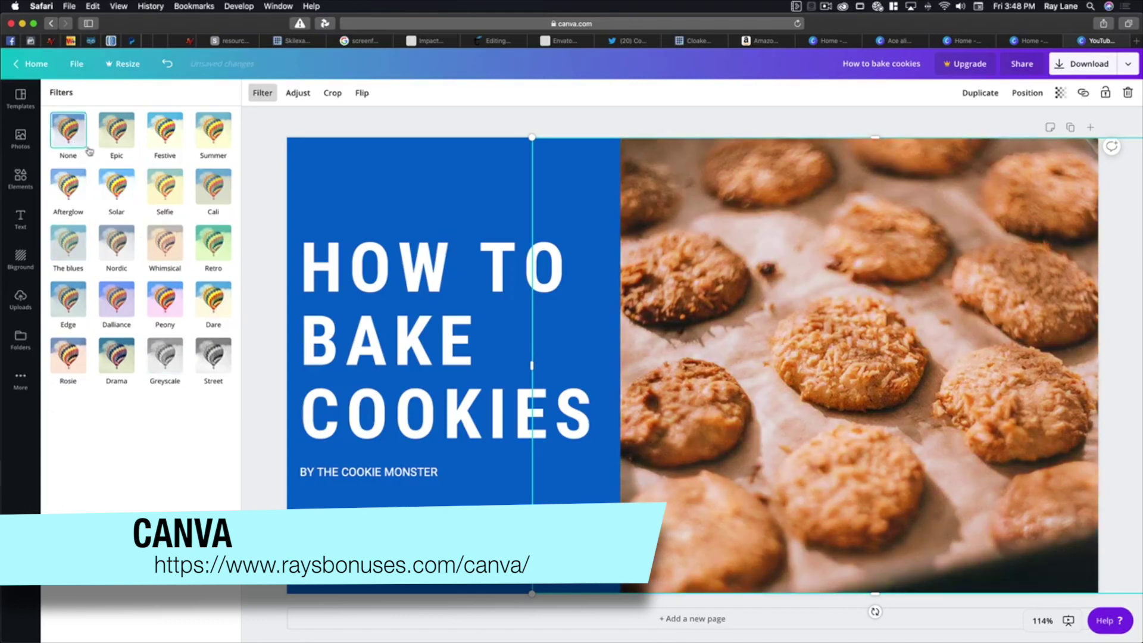
- Adjust the cookie photo to brightness 5, contrast 13, X-Process 7 and vignette 100
{"action": "left_click", "coordinate": [298, 93]}
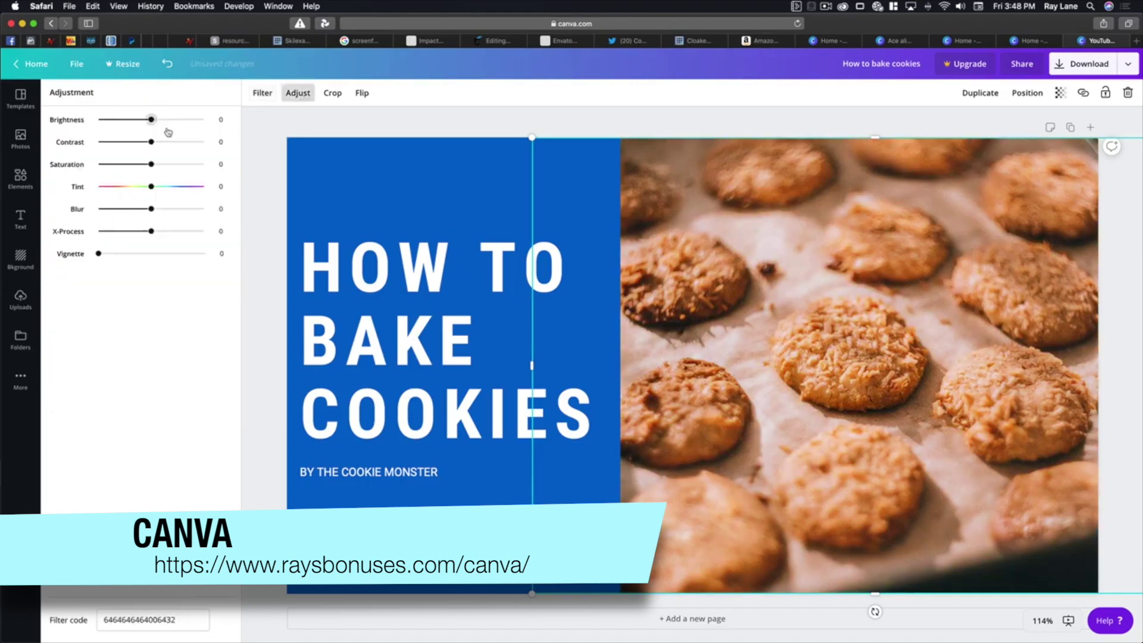
{"action": "left_click_drag", "start_coordinate": [154, 122], "coordinate": [150, 218]}
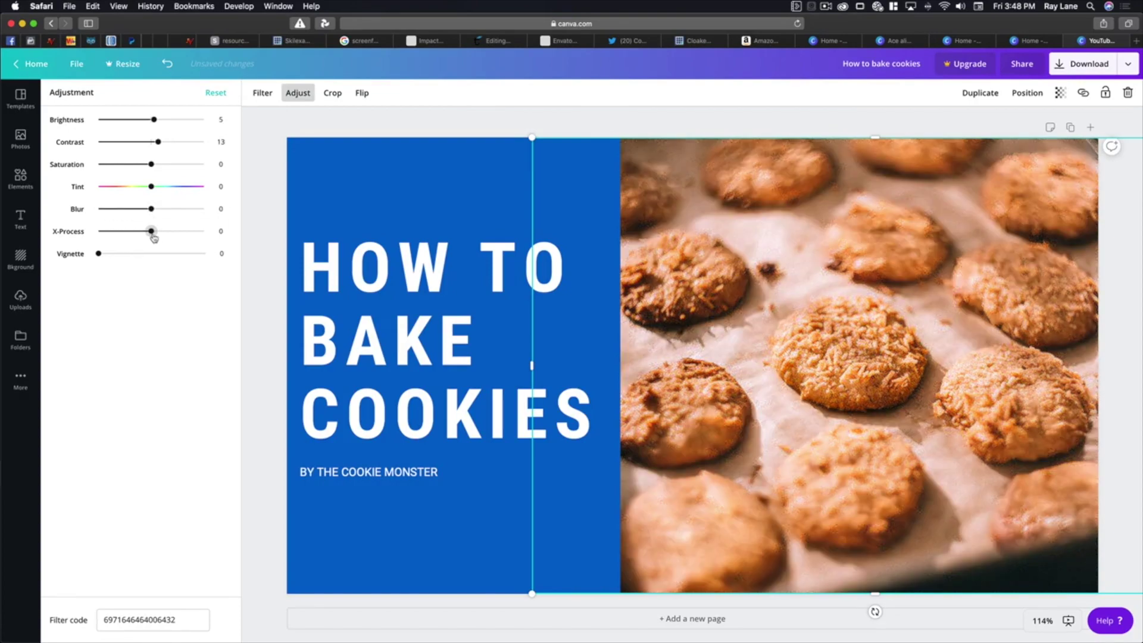
{"action": "left_click_drag", "start_coordinate": [153, 236], "coordinate": [206, 270]}
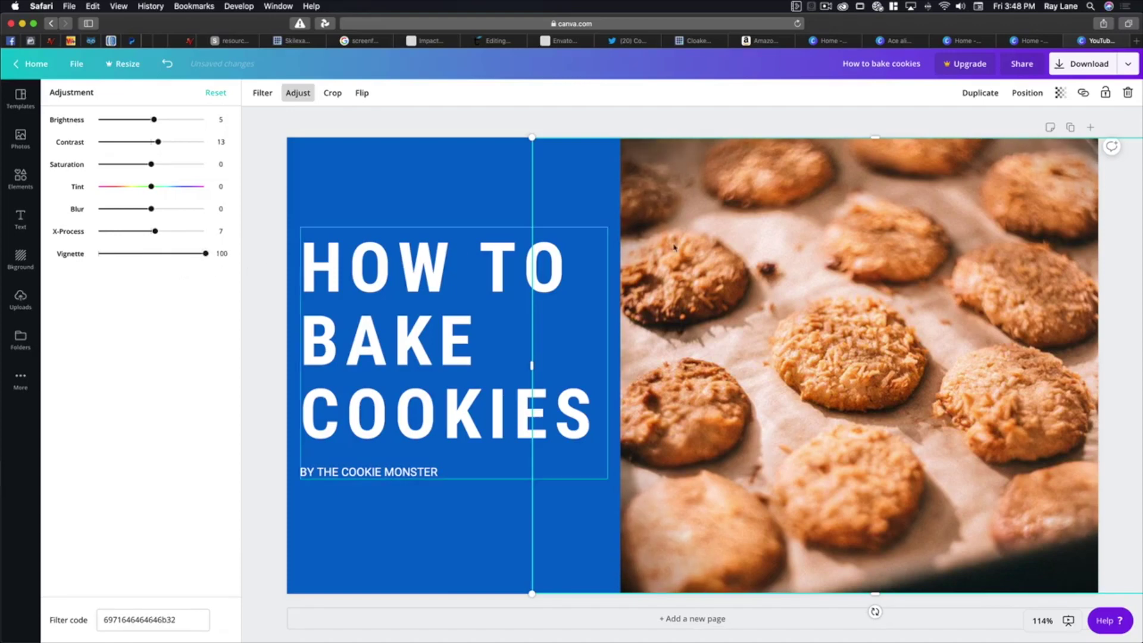
- Shift the cookie photo right to the blue panel's edge to check the vignette, keep it at 100, and move the photo back left
{"action": "left_click_drag", "start_coordinate": [765, 342], "coordinate": [828, 340]}
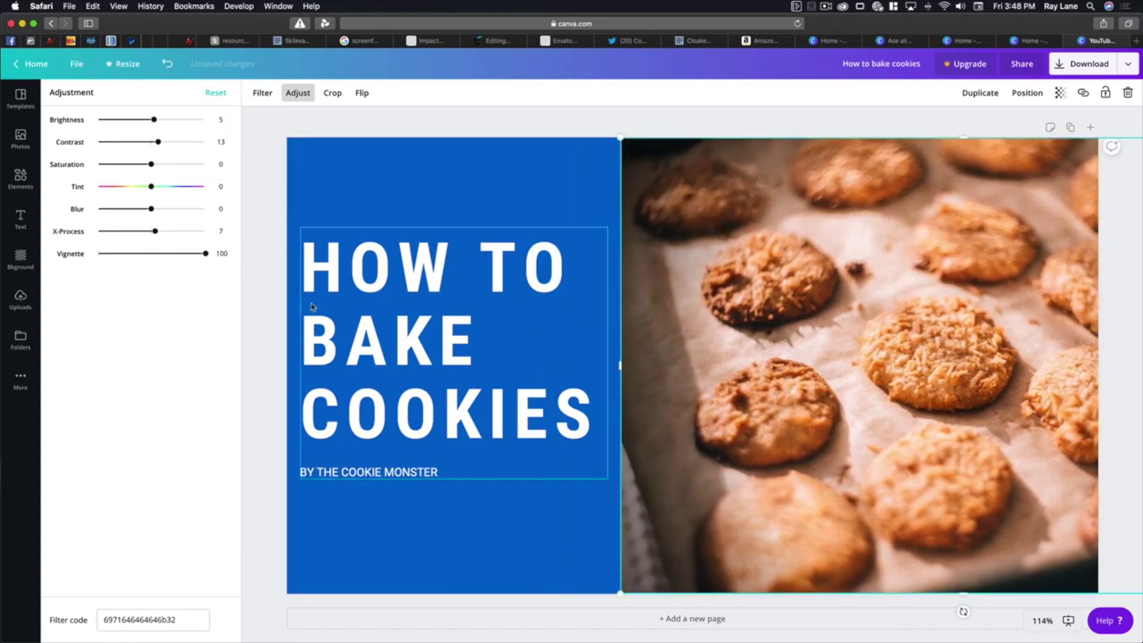
{"action": "left_click_drag", "start_coordinate": [205, 254], "coordinate": [252, 268]}
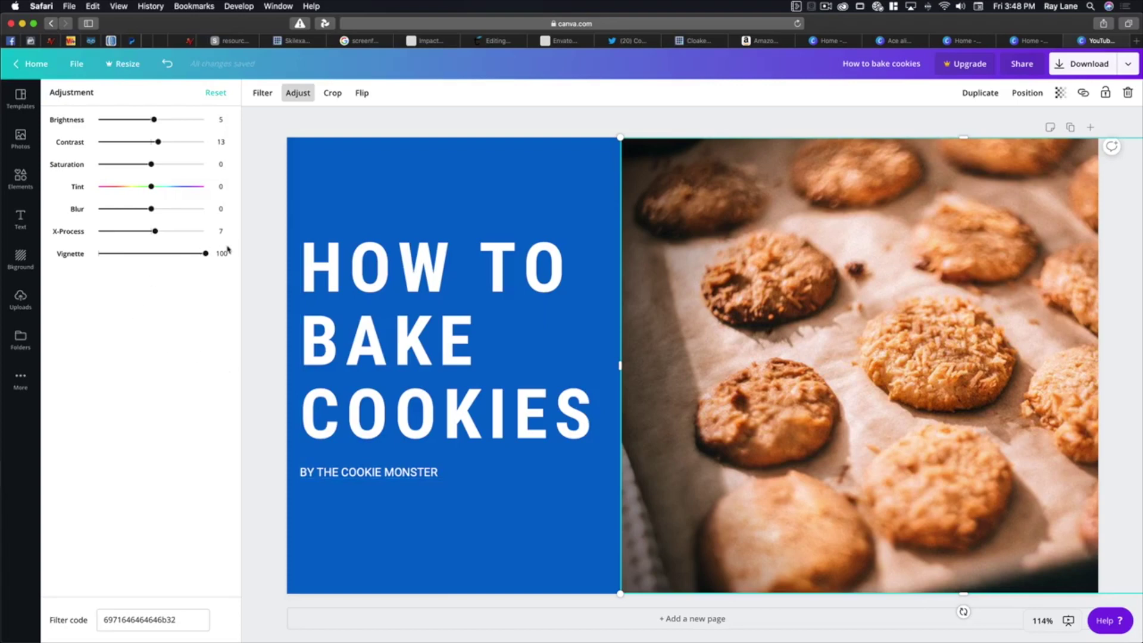
{"action": "left_click_drag", "start_coordinate": [859, 321], "coordinate": [746, 320]}
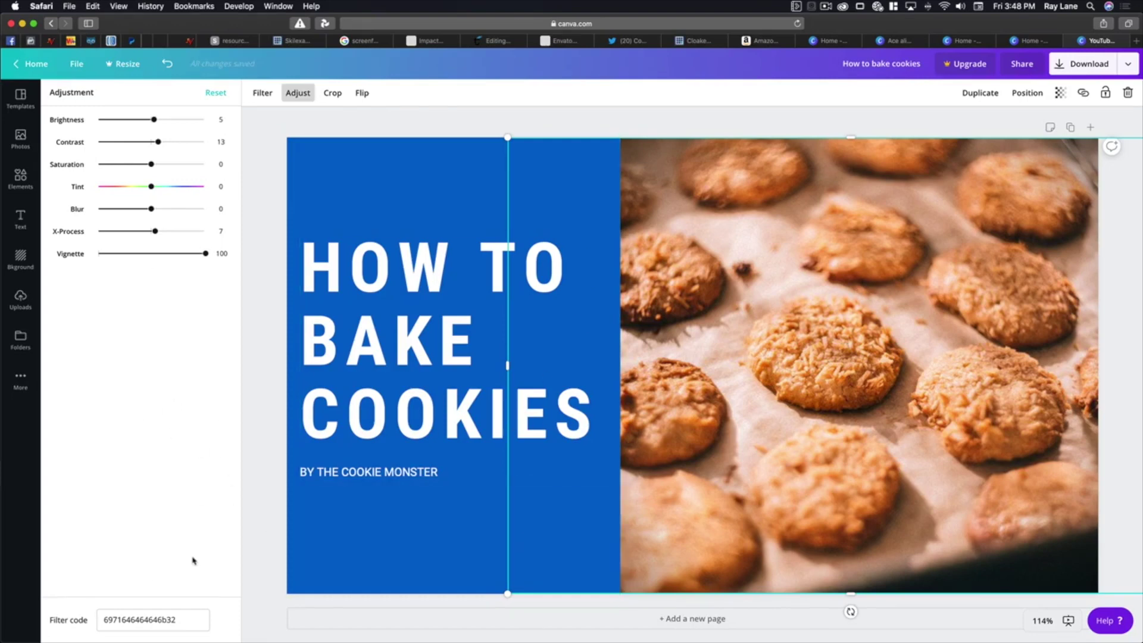
- Open the sharing options of the design and close them without inviting anyone
{"action": "scroll", "coordinate": [870, 586], "scroll_direction": "down", "scroll_amount": 1}
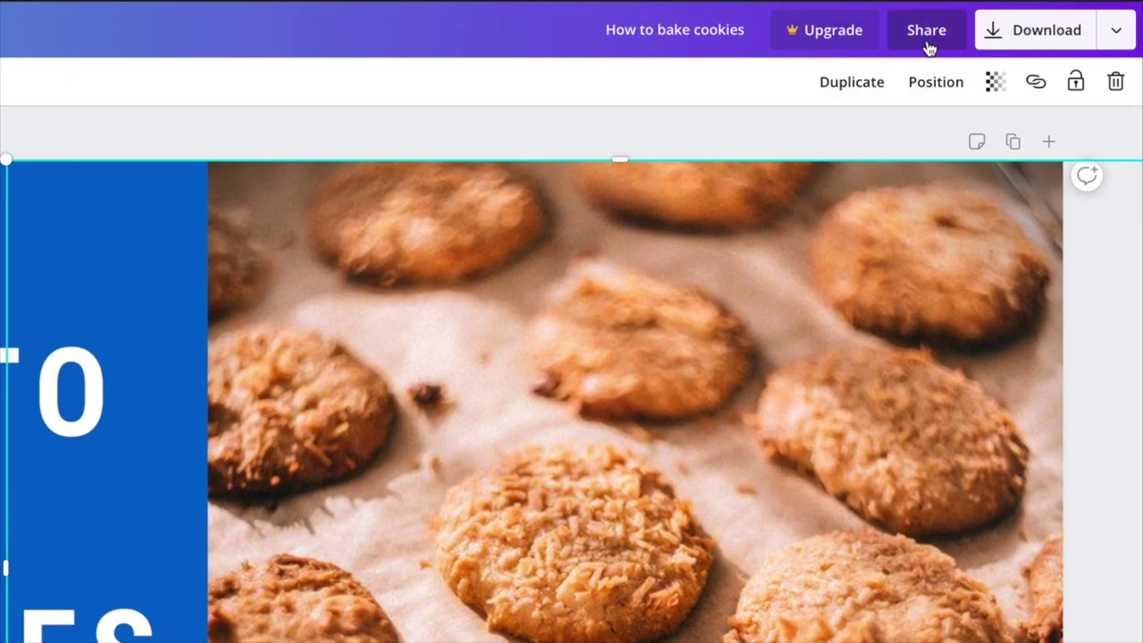
{"action": "left_click", "coordinate": [927, 37]}
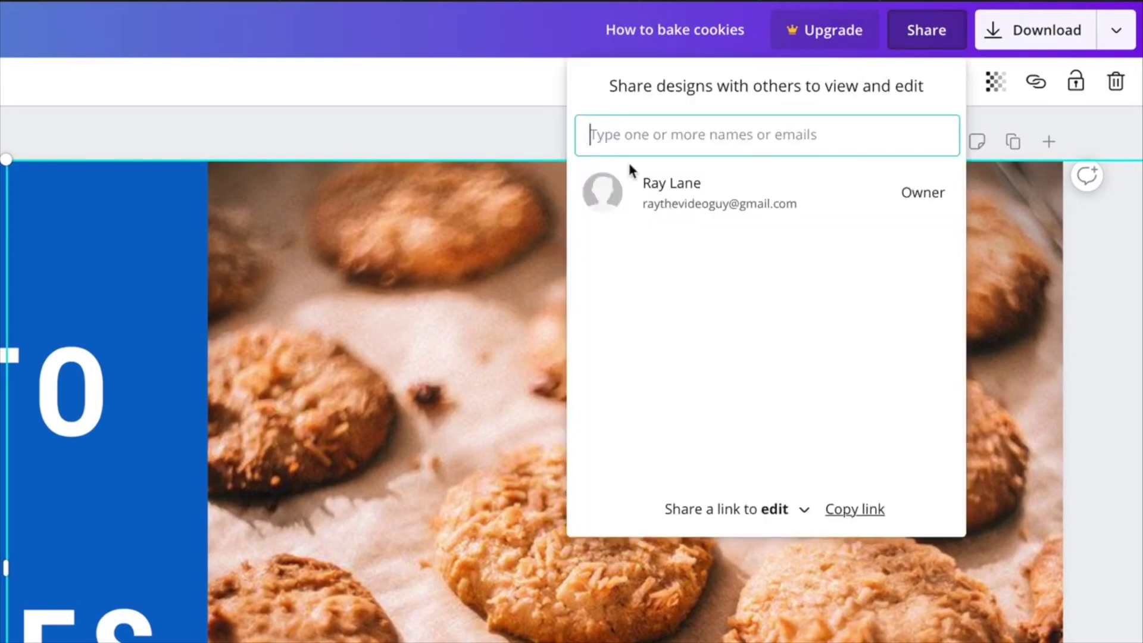
{"action": "left_click", "coordinate": [524, 126]}
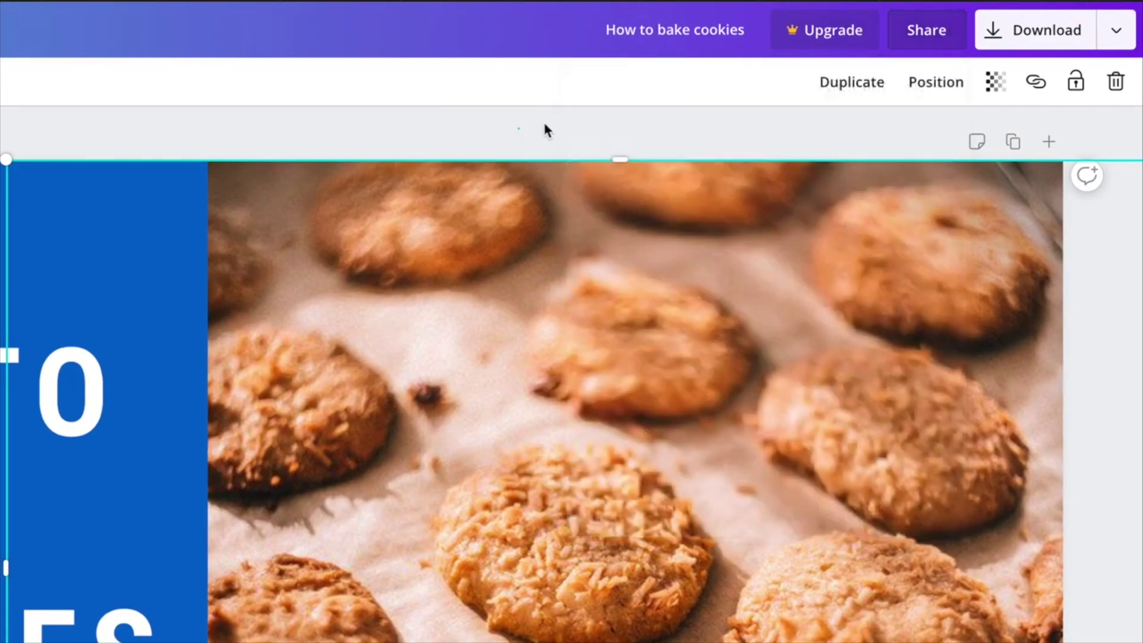
- Download the thumbnail as a PNG, and view and close the 30-day Canva Pro trial offer
{"action": "left_click", "coordinate": [1072, 35]}
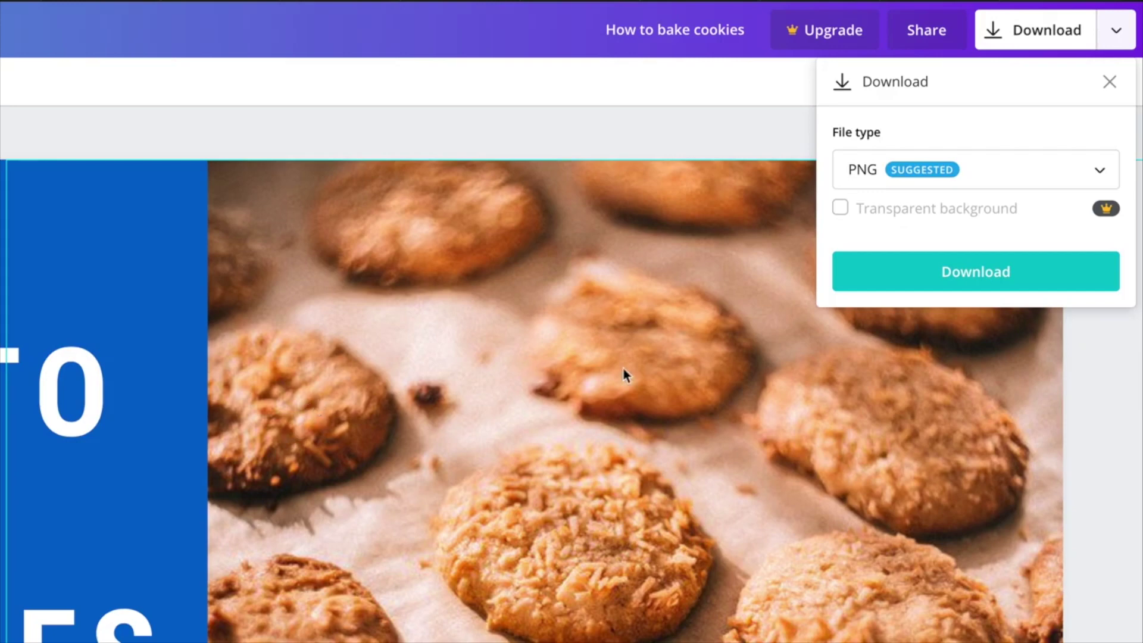
{"action": "scroll", "coordinate": [814, 342], "scroll_direction": "down", "scroll_amount": 1}
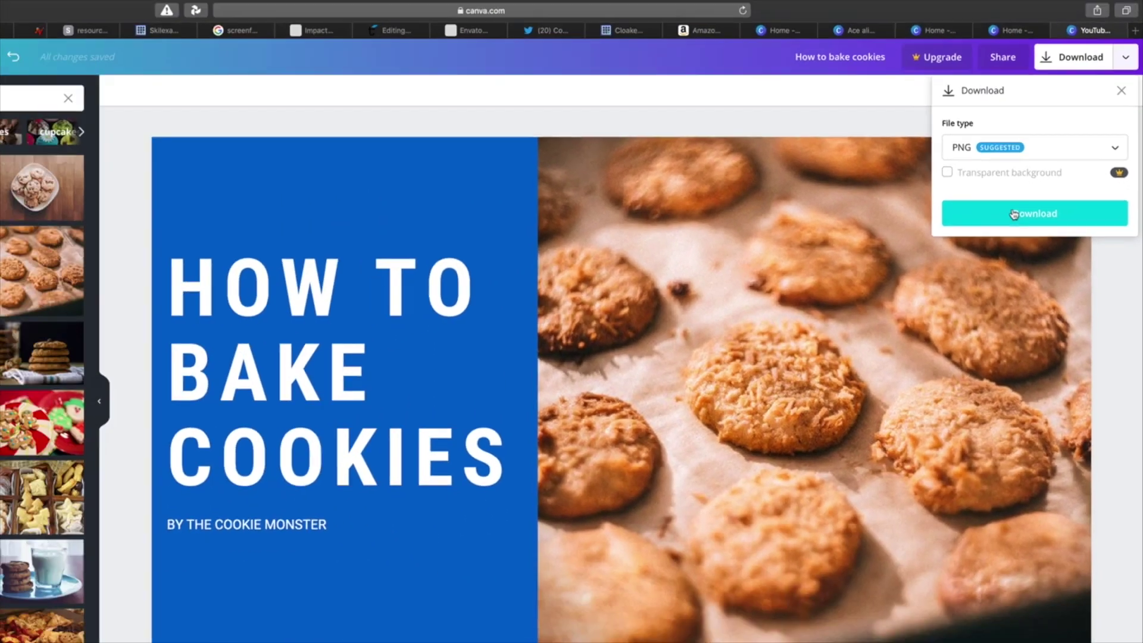
{"action": "left_click", "coordinate": [938, 271]}
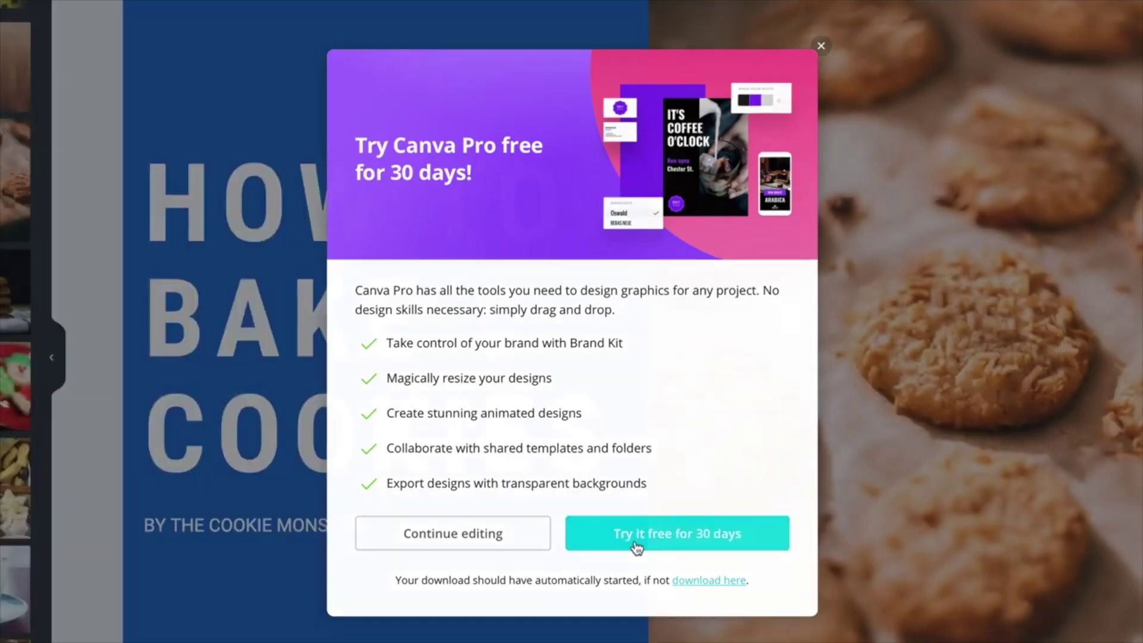
{"action": "left_click", "coordinate": [635, 545]}
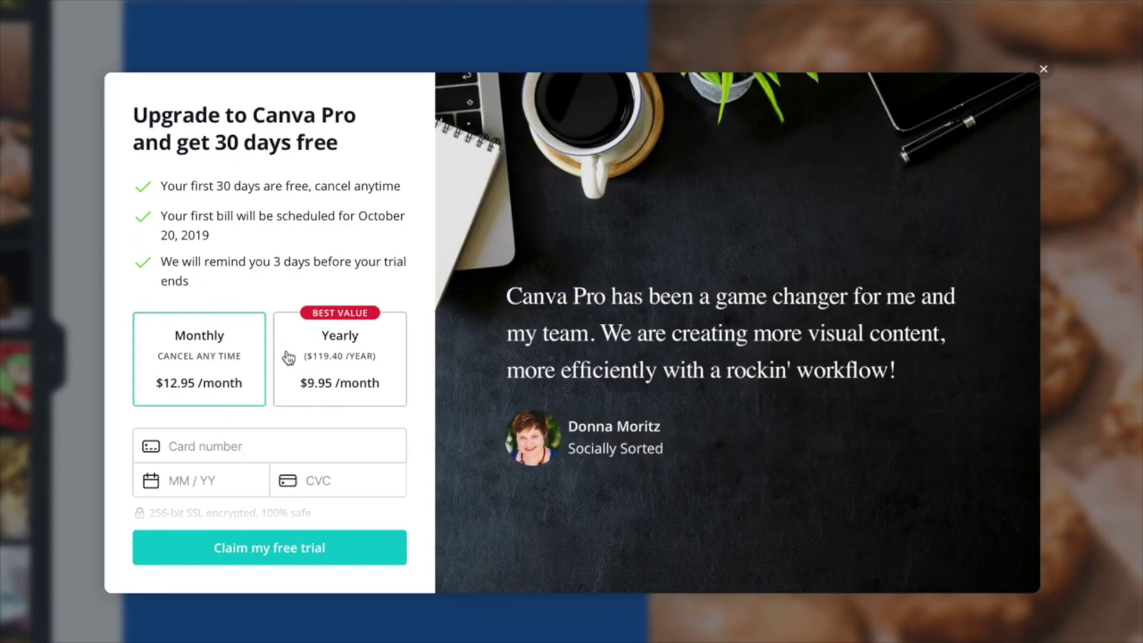
{"action": "scroll", "coordinate": [344, 364], "scroll_direction": "down", "scroll_amount": 1}
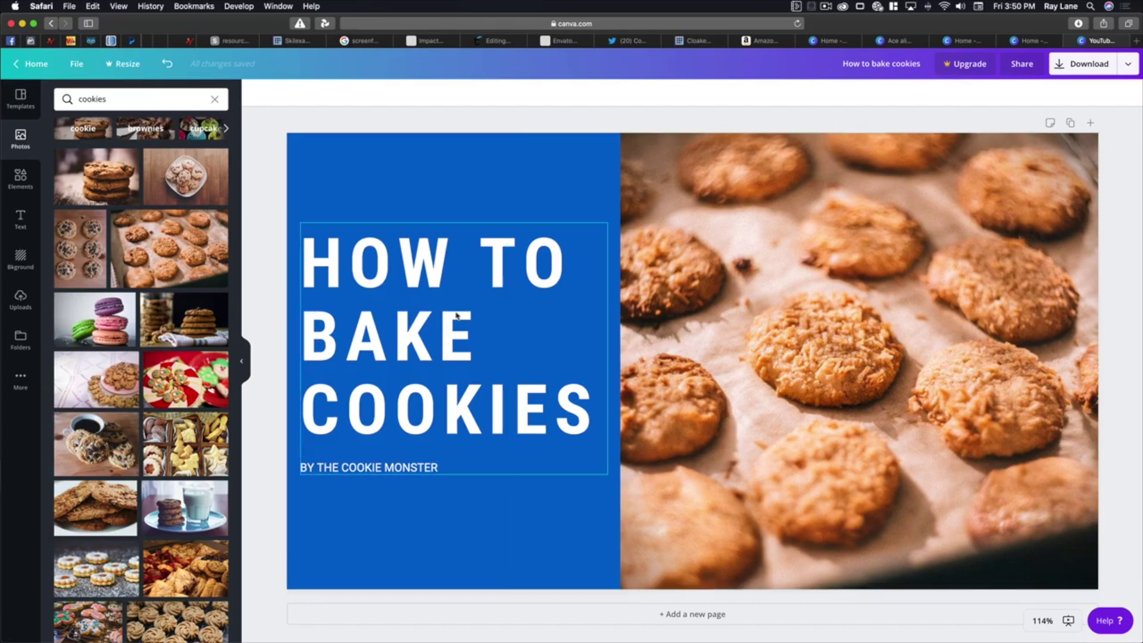
- Replace the word COOKIES in the heading with BROWNIES
{"action": "left_click", "coordinate": [486, 277]}
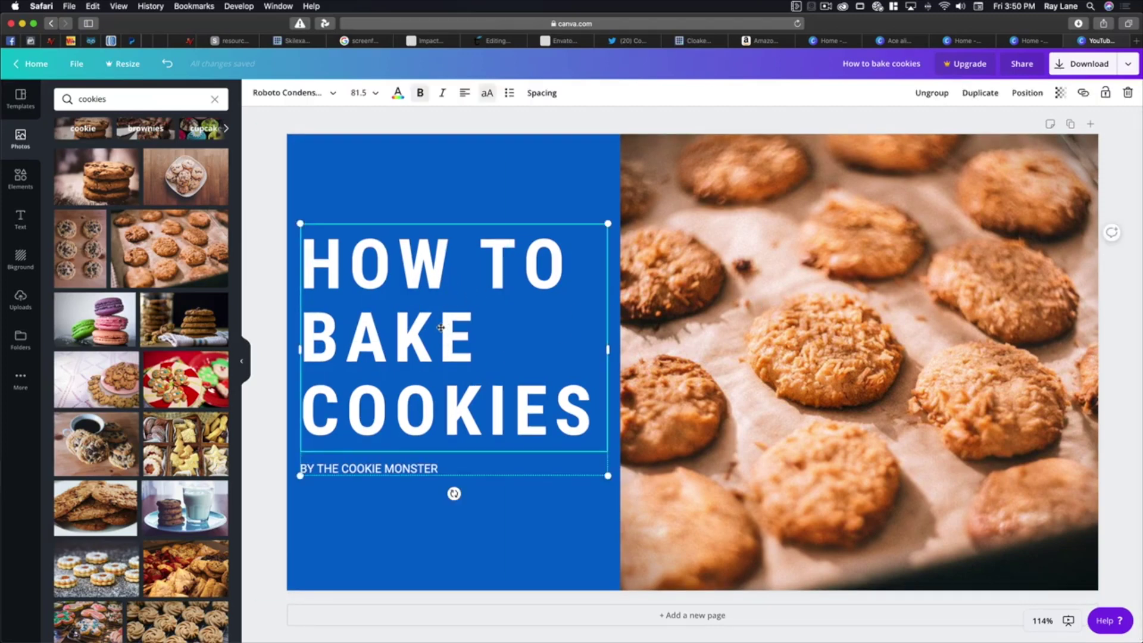
{"action": "left_click", "coordinate": [450, 374]}
{"action": "double_click", "coordinate": [470, 426]}
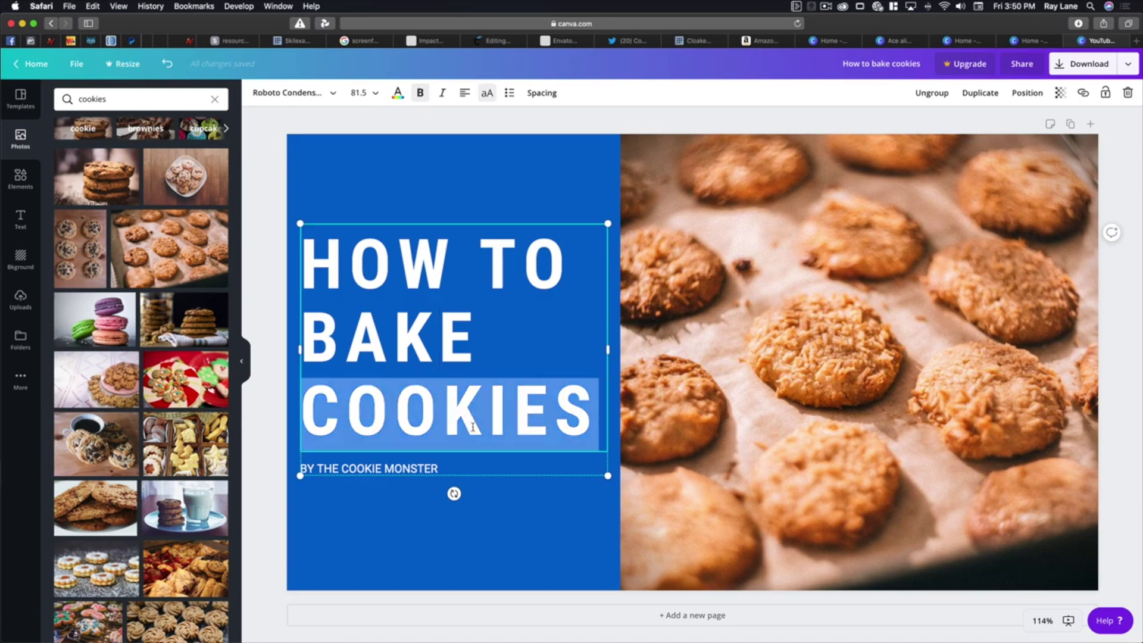
{"action": "type", "text": "BR"}
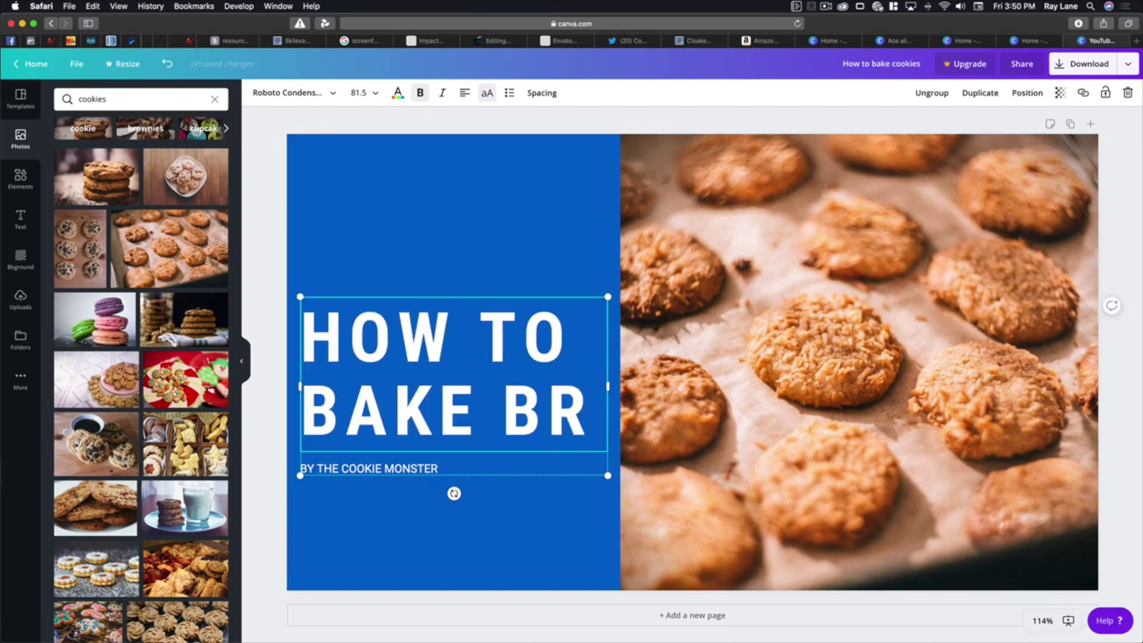
{"action": "type", "text": "OWNIES"}
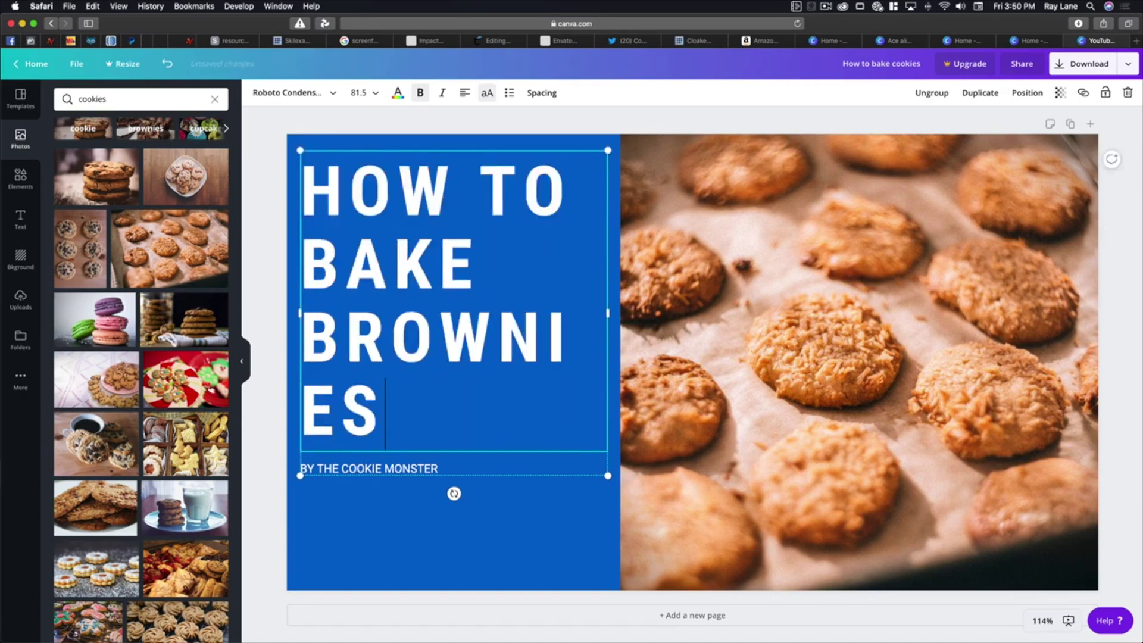
- Widen the heading's text box slightly to a width of 488, and set the whole heading's font size to 56
{"action": "scroll", "coordinate": [489, 375], "scroll_direction": "up", "scroll_amount": 1}
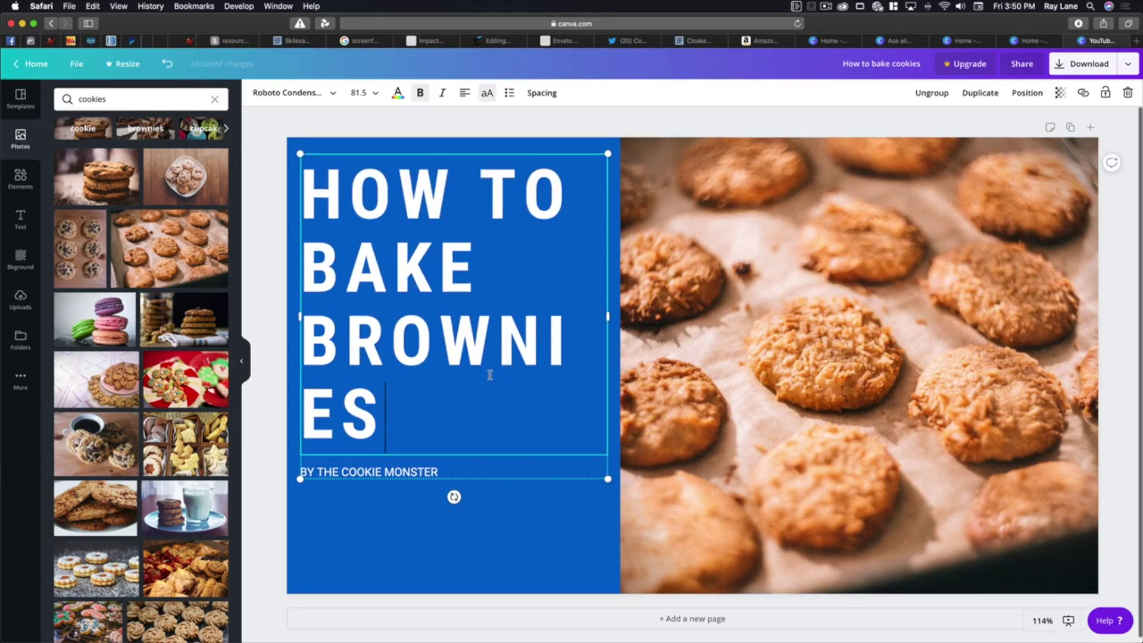
{"action": "mouse_move", "coordinate": [607, 316]}
{"action": "left_mouse_down"}
{"action": "mouse_move", "coordinate": [627, 318]}
{"action": "mouse_move", "coordinate": [608, 318]}
{"action": "left_mouse_up"}
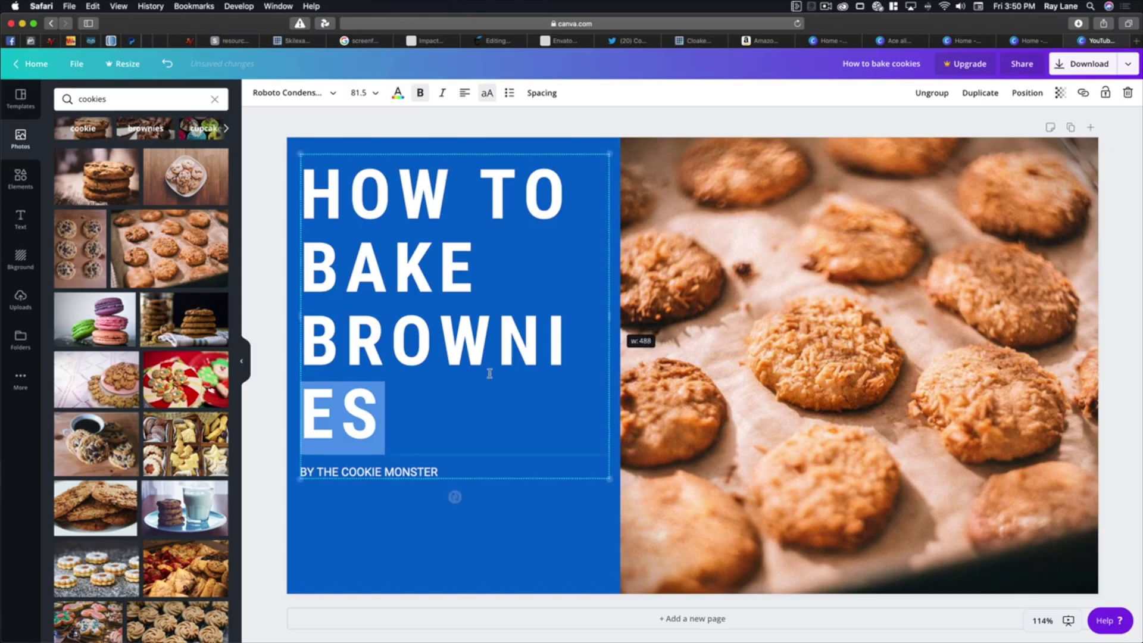
{"action": "left_click", "coordinate": [419, 406]}
{"action": "left_click_drag", "start_coordinate": [418, 406], "coordinate": [274, 182]}
{"action": "left_click", "coordinate": [363, 94]}
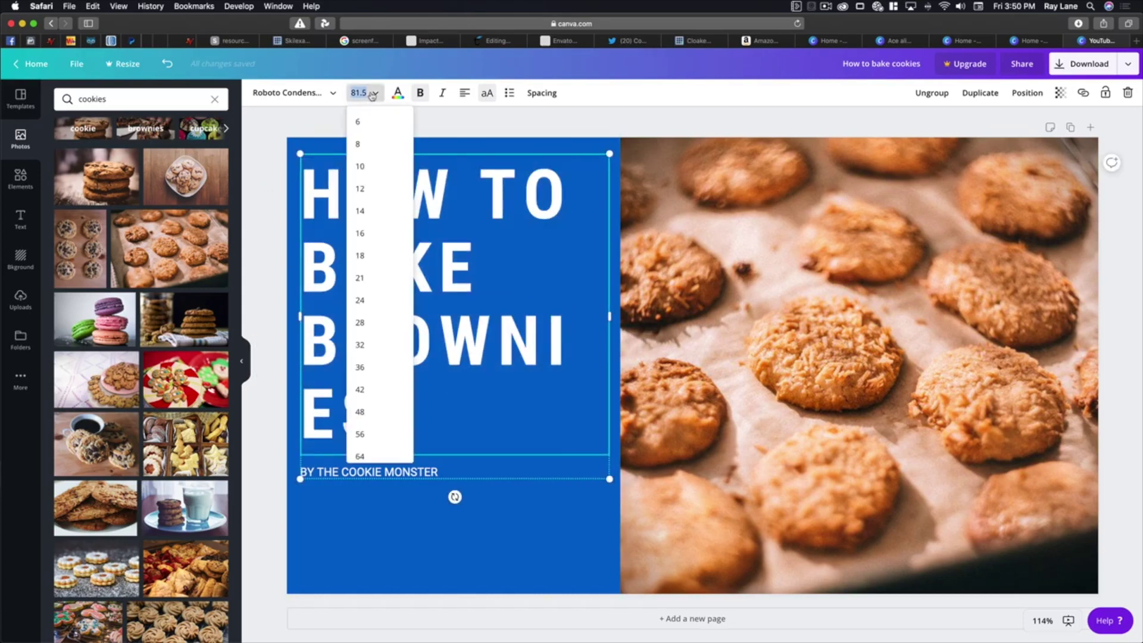
{"action": "left_click", "coordinate": [377, 432]}
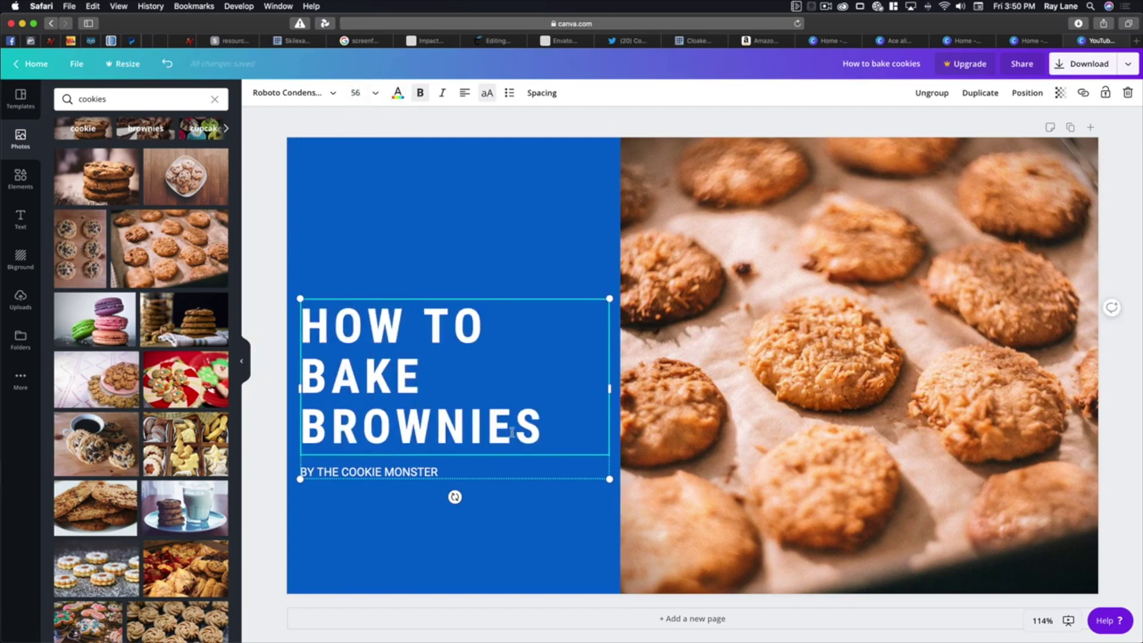
- Try adding an X after BROWNIES in the heading, and delete it
{"action": "left_click", "coordinate": [300, 289]}
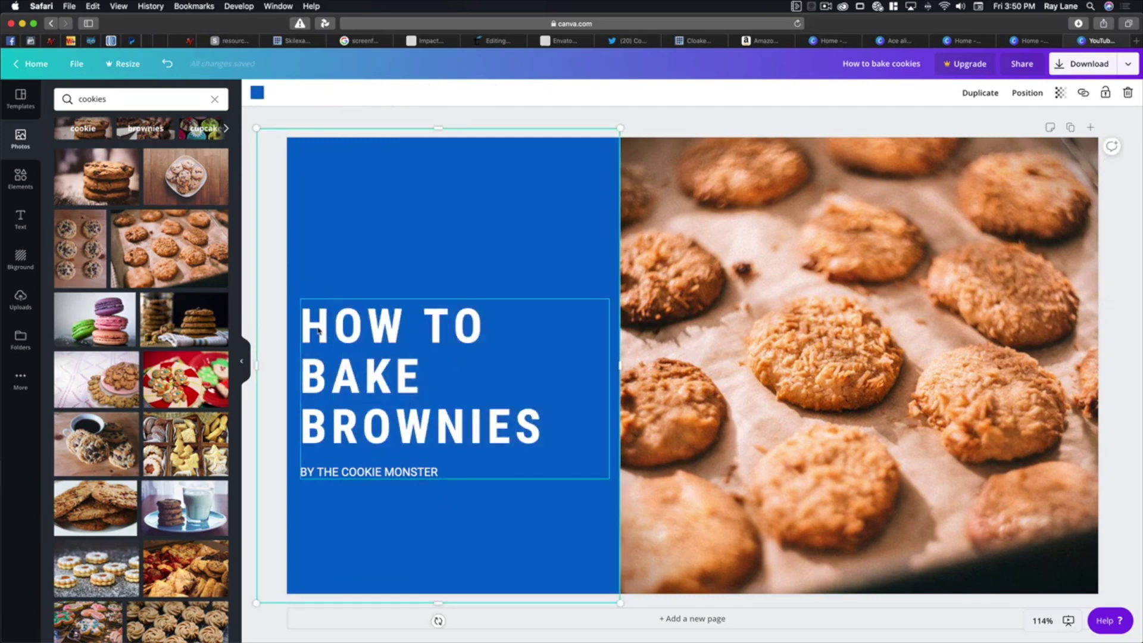
{"action": "left_click", "coordinate": [553, 436]}
{"action": "left_click", "coordinate": [542, 426]}
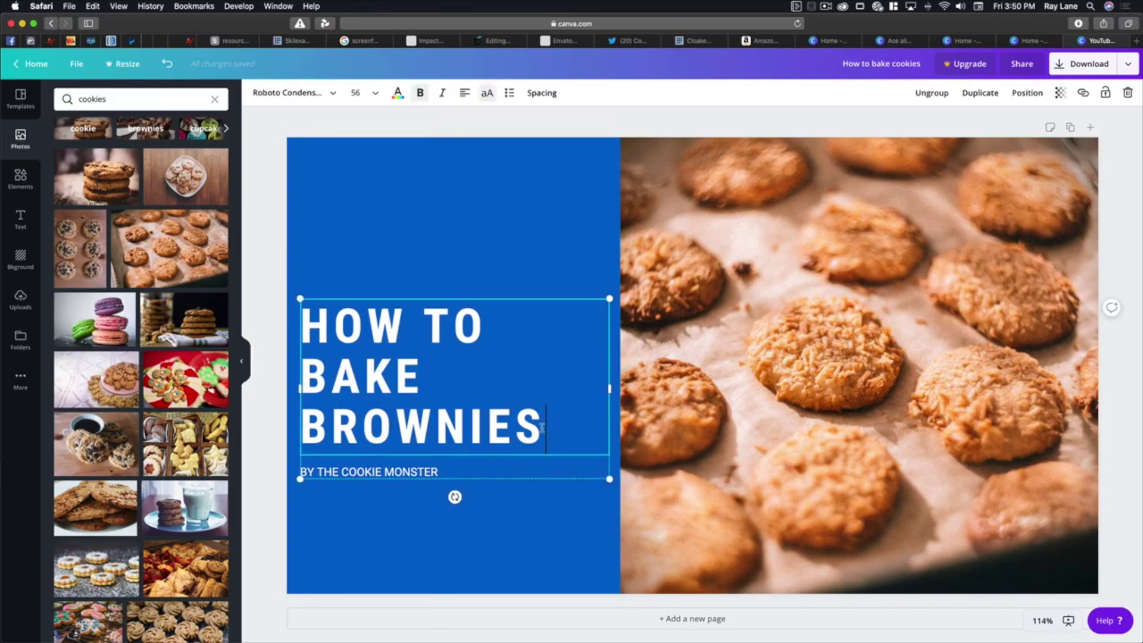
{"action": "type", "text": "X"}
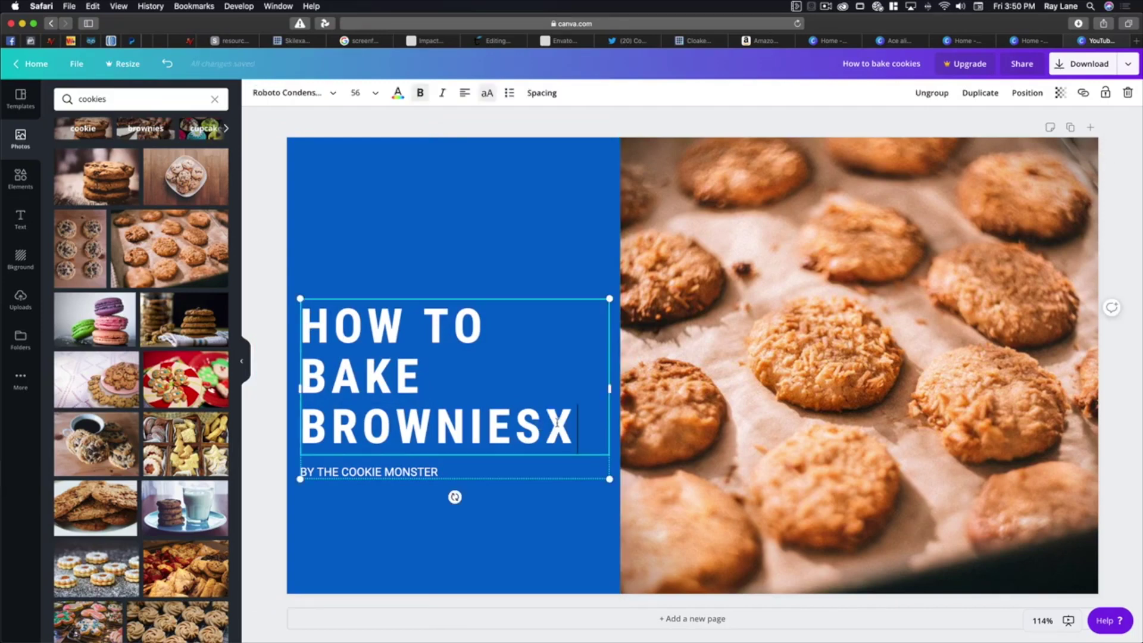
{"action": "key", "text": "BackSpace"}
- Try font size 64 on the whole heading, set it to 72, and widen the text box so BROWNIES fits on one line
{"action": "key", "text": "super+a"}
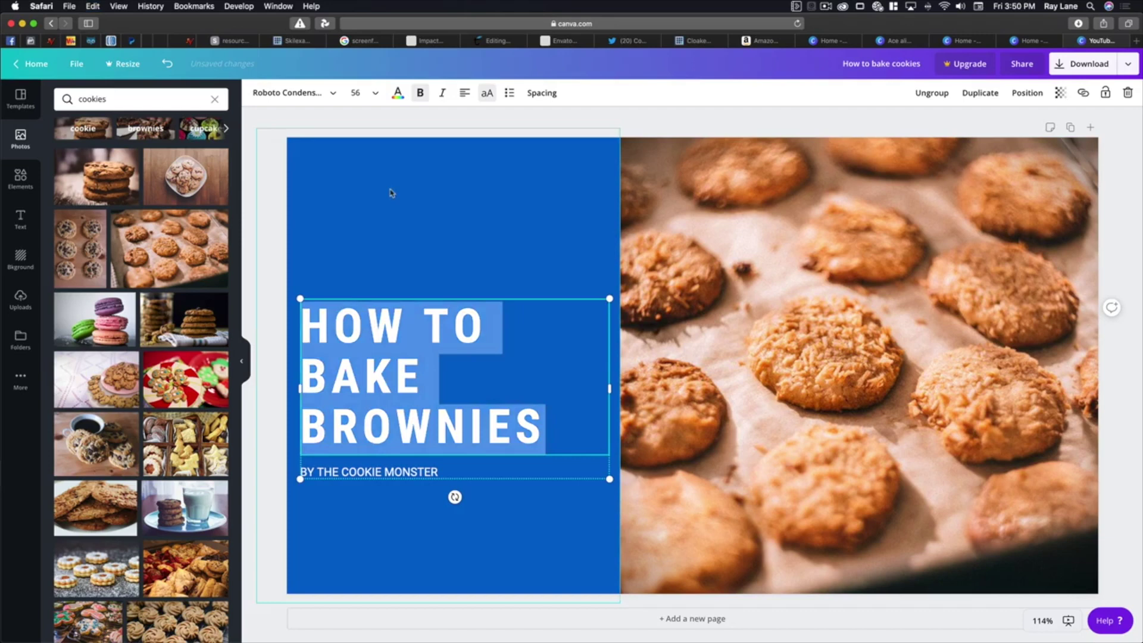
{"action": "left_click", "coordinate": [358, 94]}
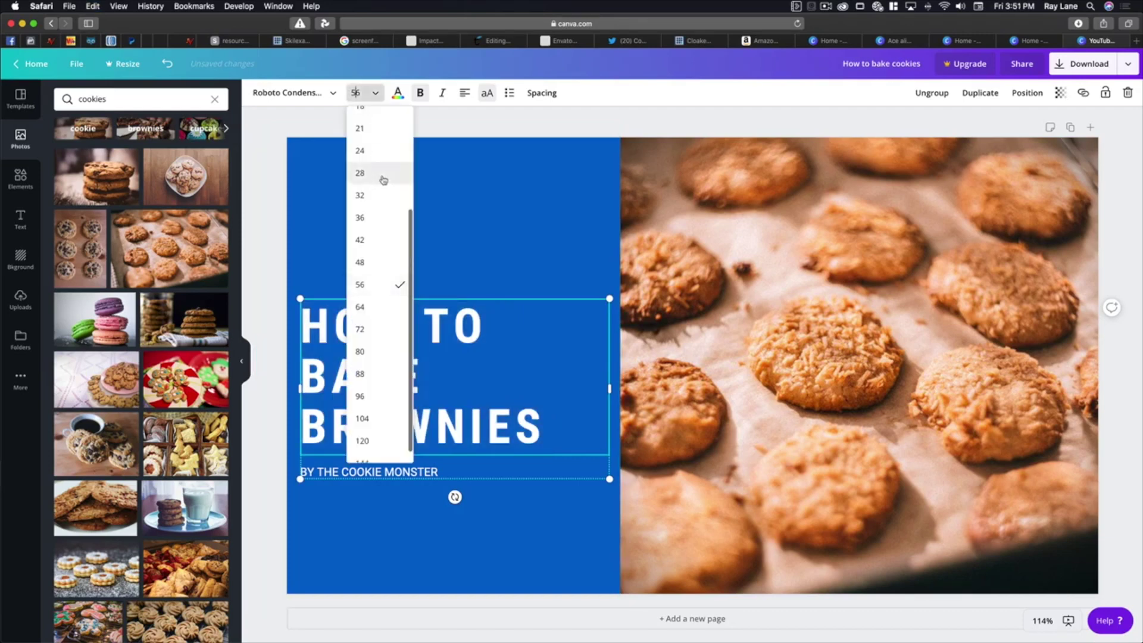
{"action": "left_click", "coordinate": [384, 313]}
{"action": "left_click", "coordinate": [357, 94]}
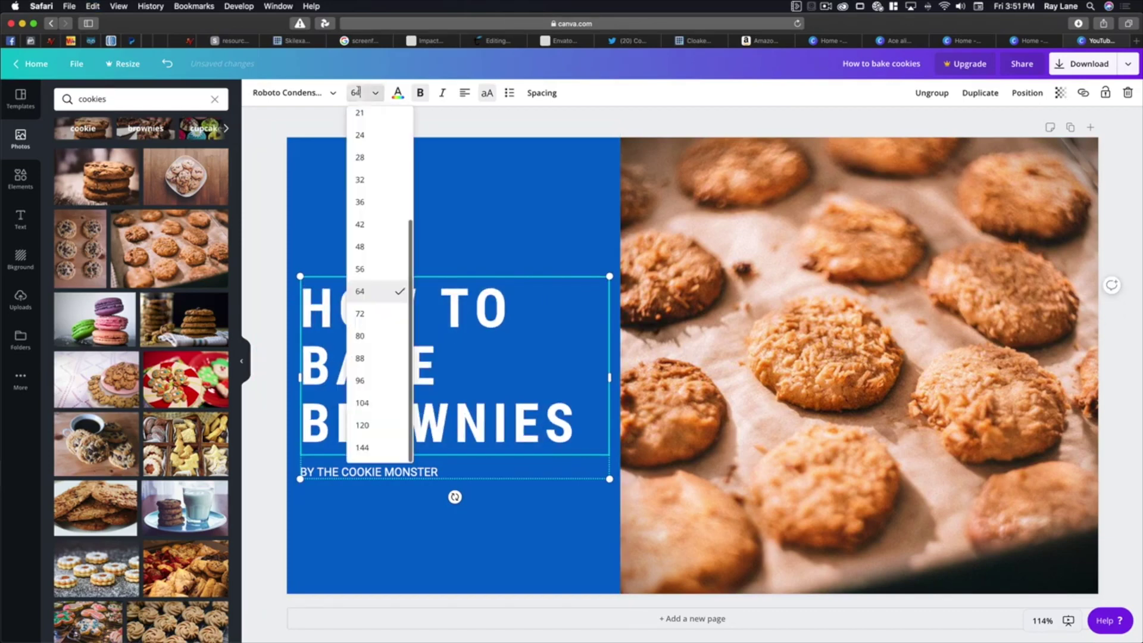
{"action": "left_click", "coordinate": [369, 316]}
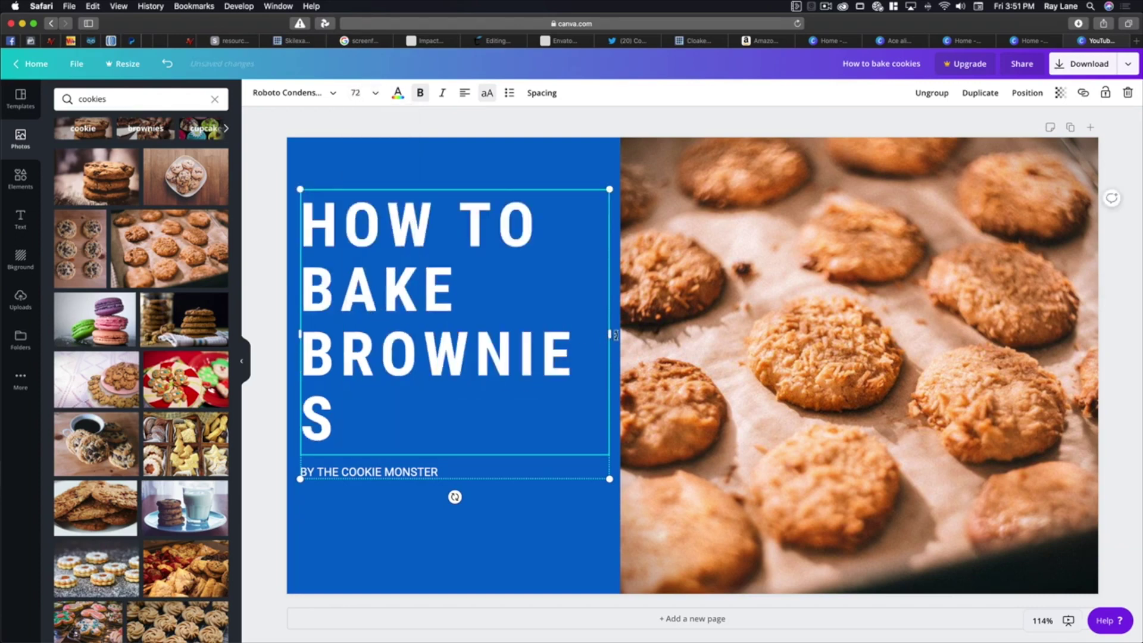
{"action": "left_click_drag", "start_coordinate": [609, 334], "coordinate": [614, 336]}
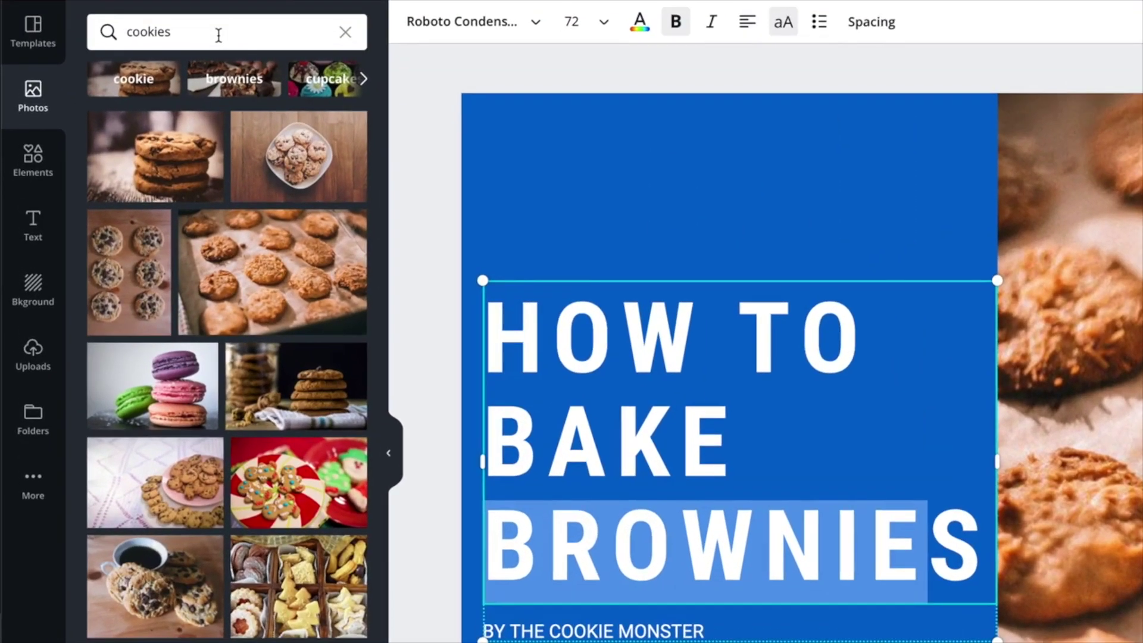
- Search the photo library for "brownies" and delete the cookie photo from the design
{"action": "left_click", "coordinate": [219, 36]}
{"action": "type", "text": "bro"}
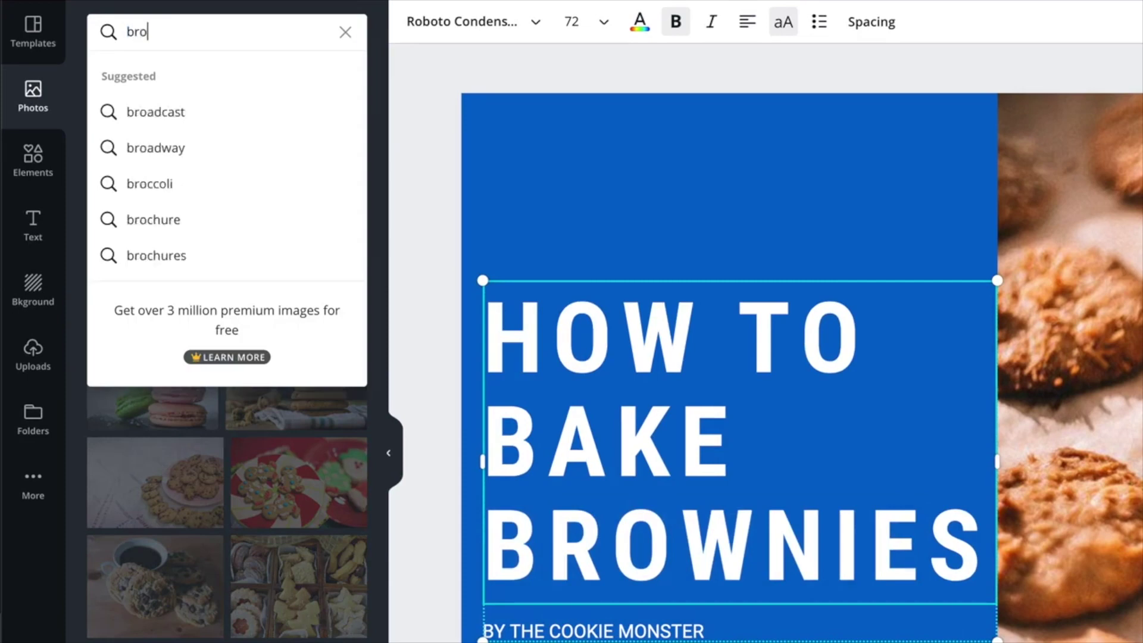
{"action": "type", "text": "wnies"}
{"action": "key", "text": "Return"}
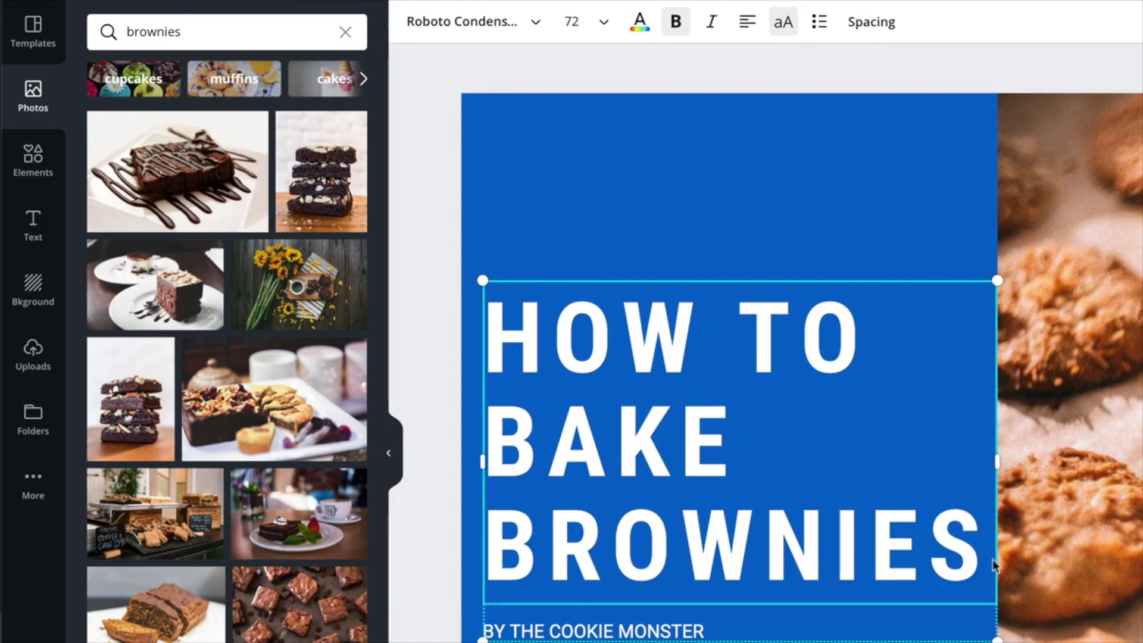
{"action": "left_click", "coordinate": [1012, 559]}
{"action": "key", "text": "Delete"}
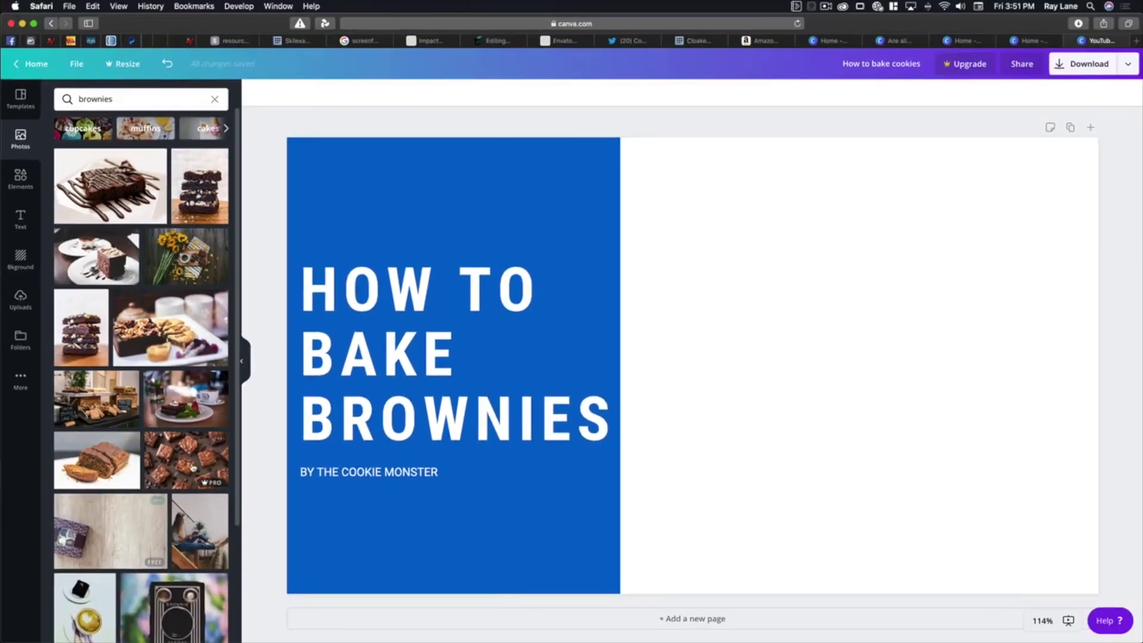
- Add the premium photo of scattered brownie squares, enlarge it to the full page height, and send it behind the blue panel
{"action": "left_click_drag", "start_coordinate": [193, 468], "coordinate": [658, 202]}
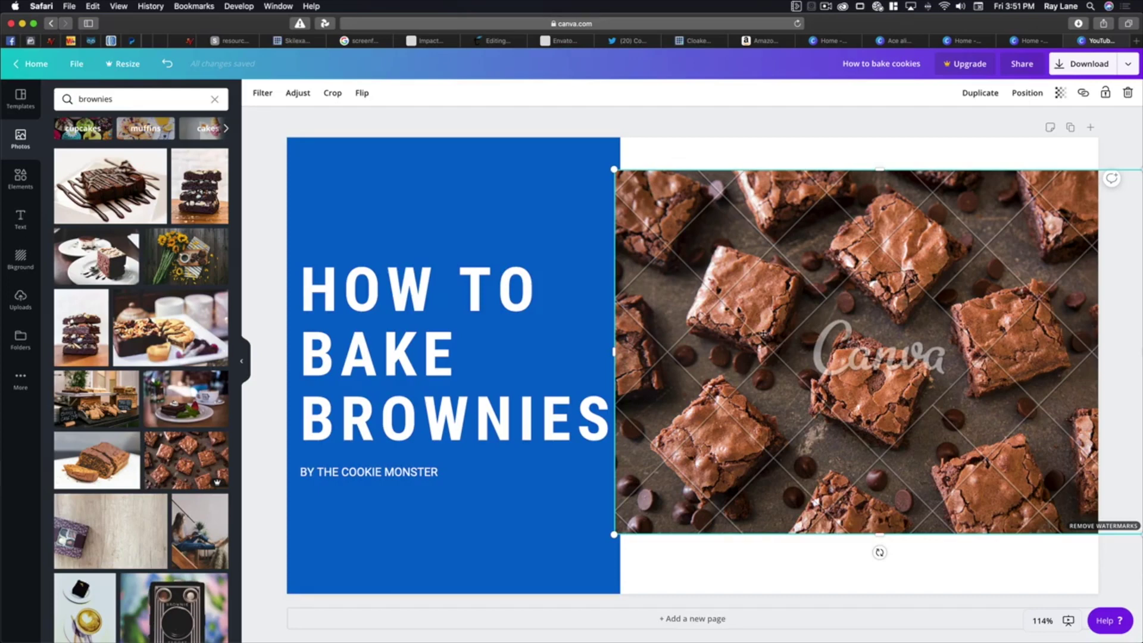
{"action": "left_click_drag", "start_coordinate": [615, 171], "coordinate": [560, 153]}
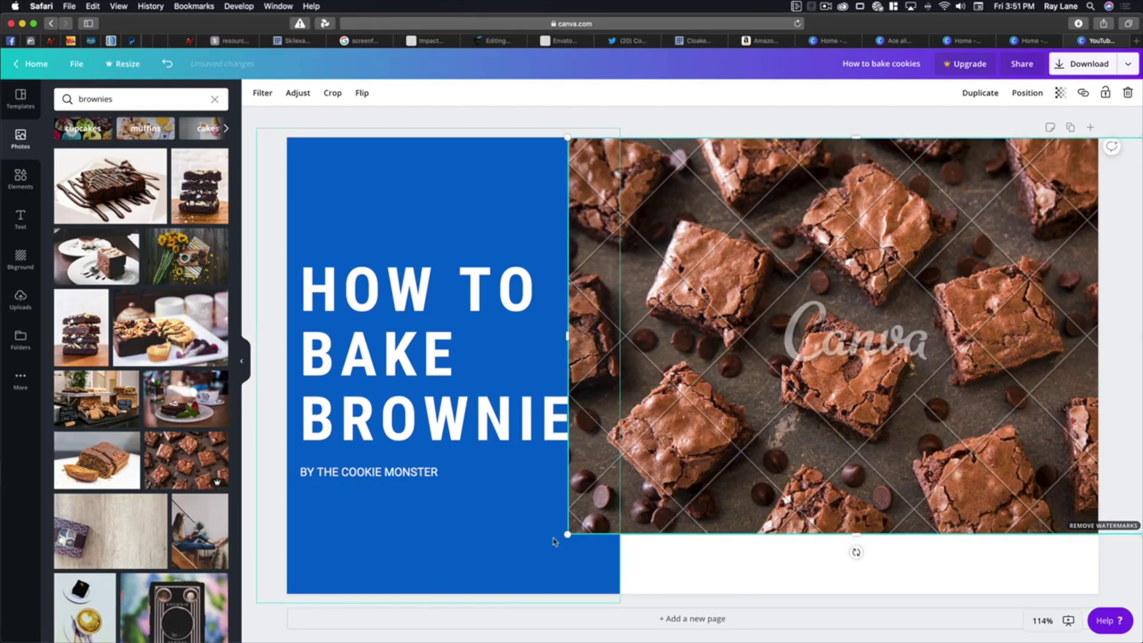
{"action": "left_click_drag", "start_coordinate": [566, 535], "coordinate": [482, 576]}
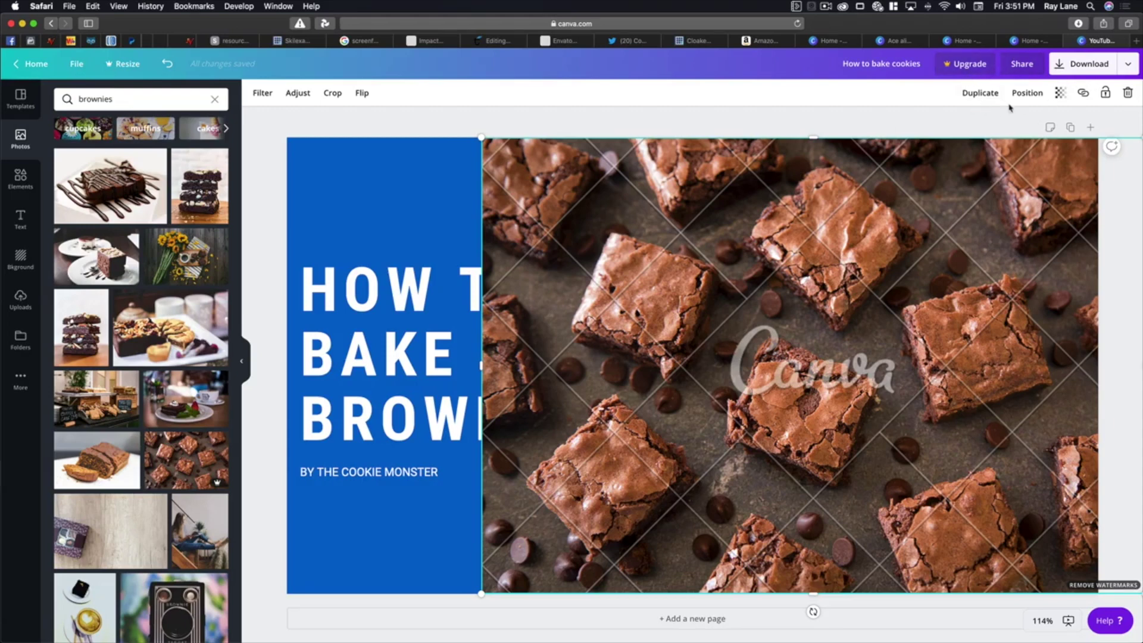
{"action": "left_click", "coordinate": [1028, 93]}
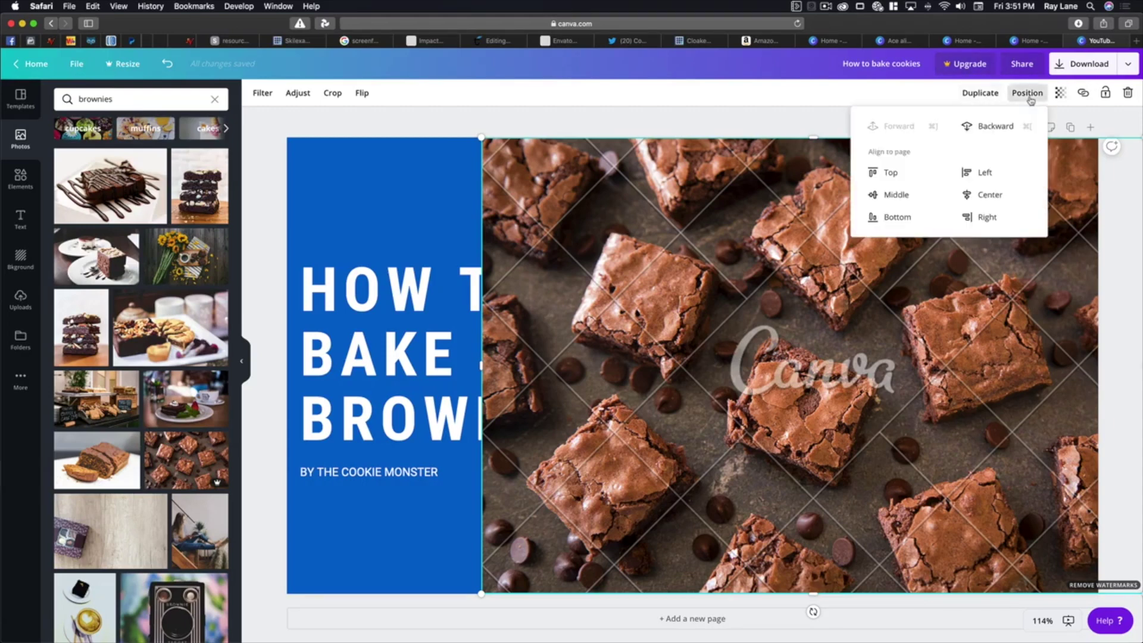
{"action": "left_click", "coordinate": [989, 127]}
{"action": "left_click", "coordinate": [988, 130]}
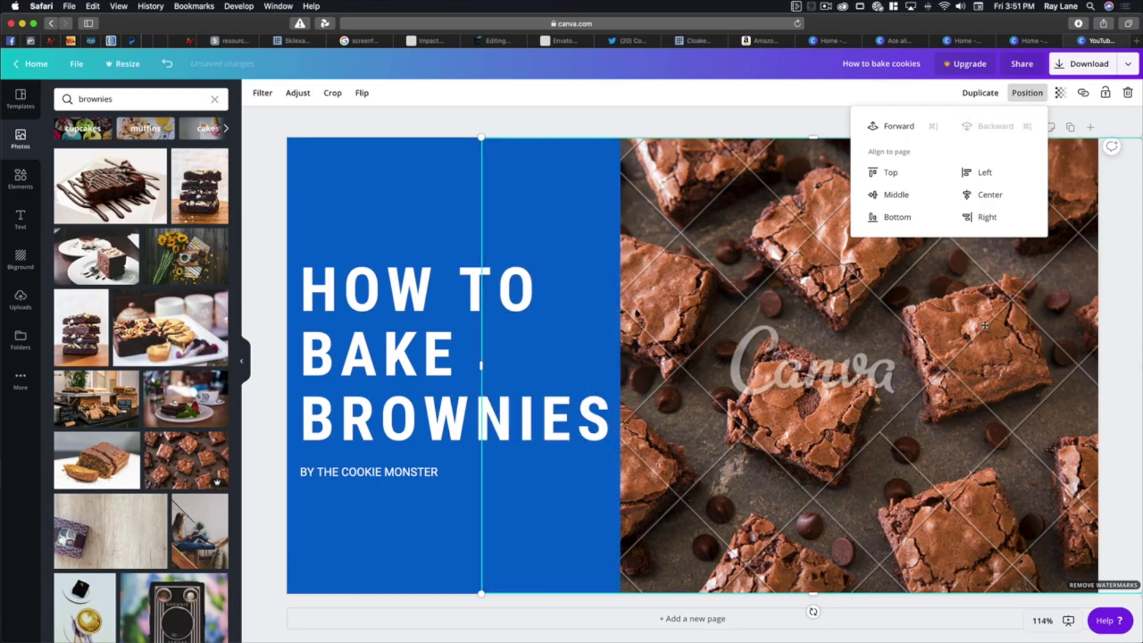
{"action": "left_click", "coordinate": [1112, 333]}
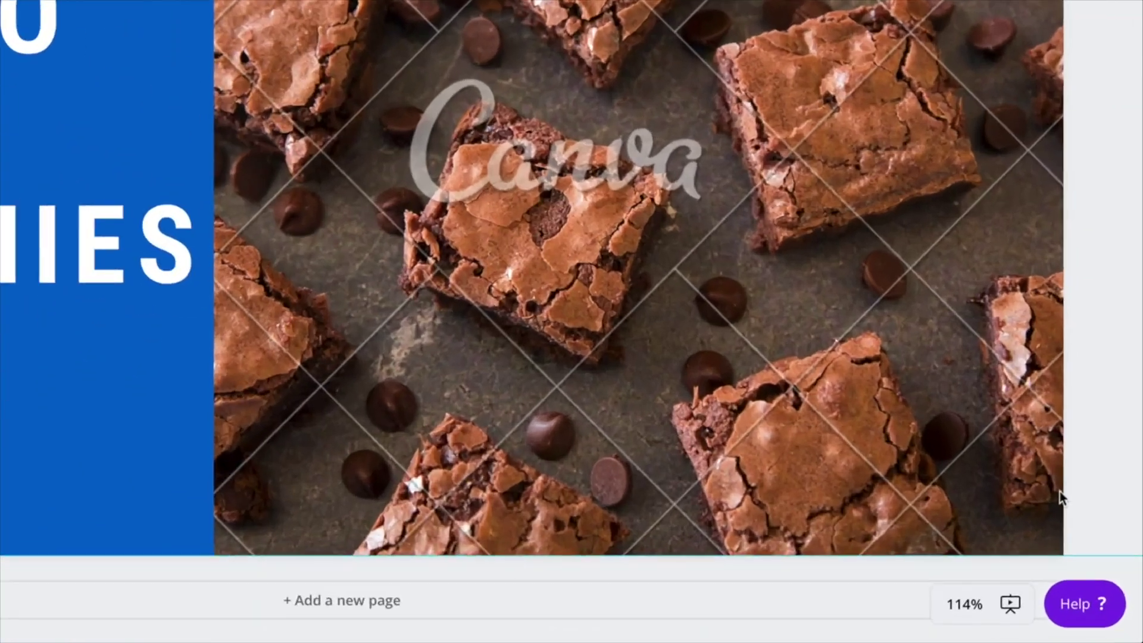
- Check the purchase offer for removing the photo's watermark, close it, and delete the brownie squares photo
{"action": "mouse_move", "coordinate": [1082, 564]}
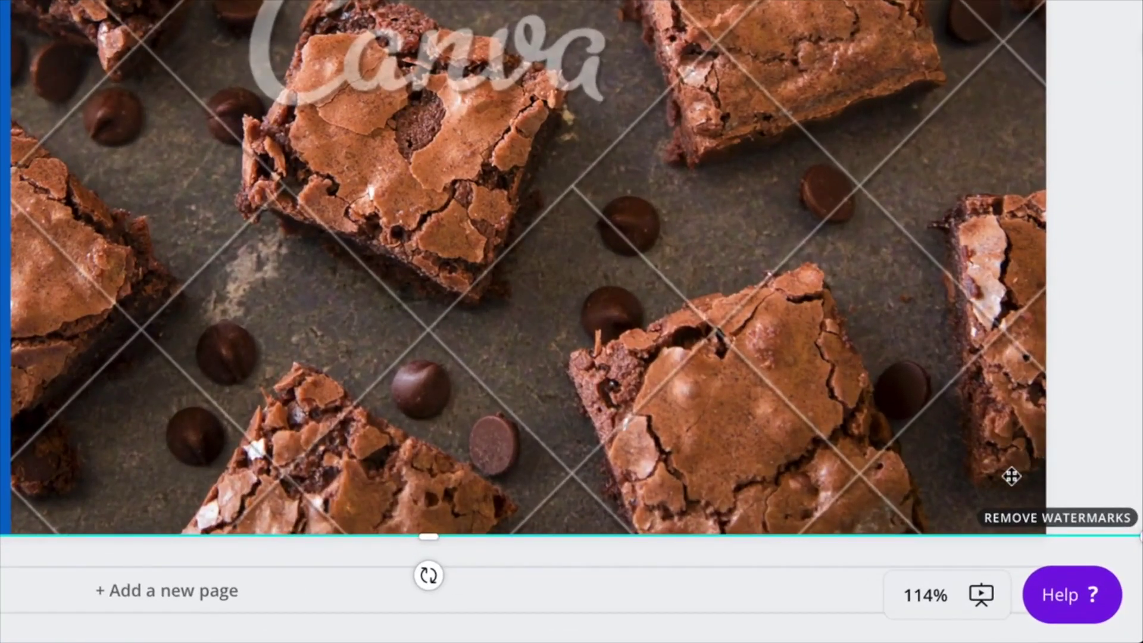
{"action": "left_click", "coordinate": [1026, 520]}
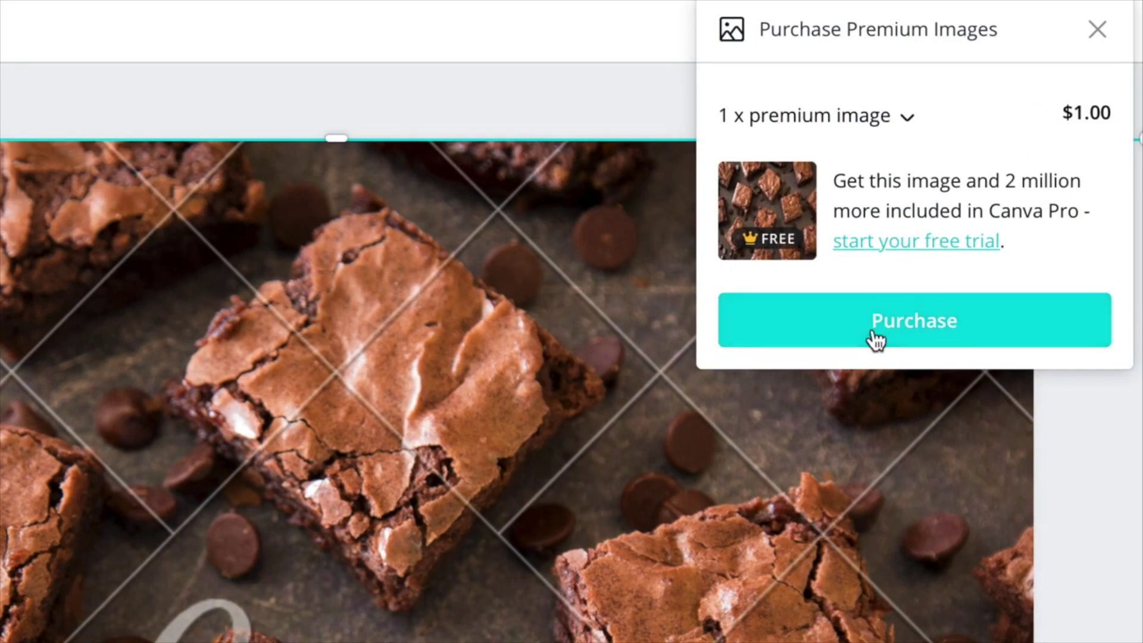
{"action": "left_click", "coordinate": [220, 80]}
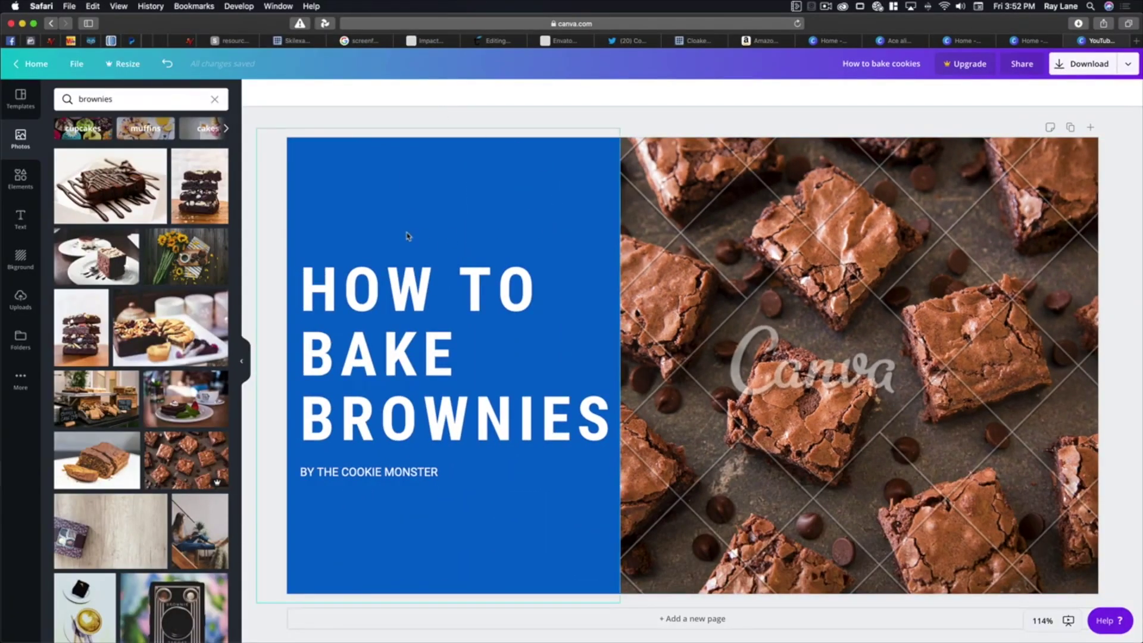
{"action": "left_click_drag", "start_coordinate": [407, 236], "coordinate": [408, 237]}
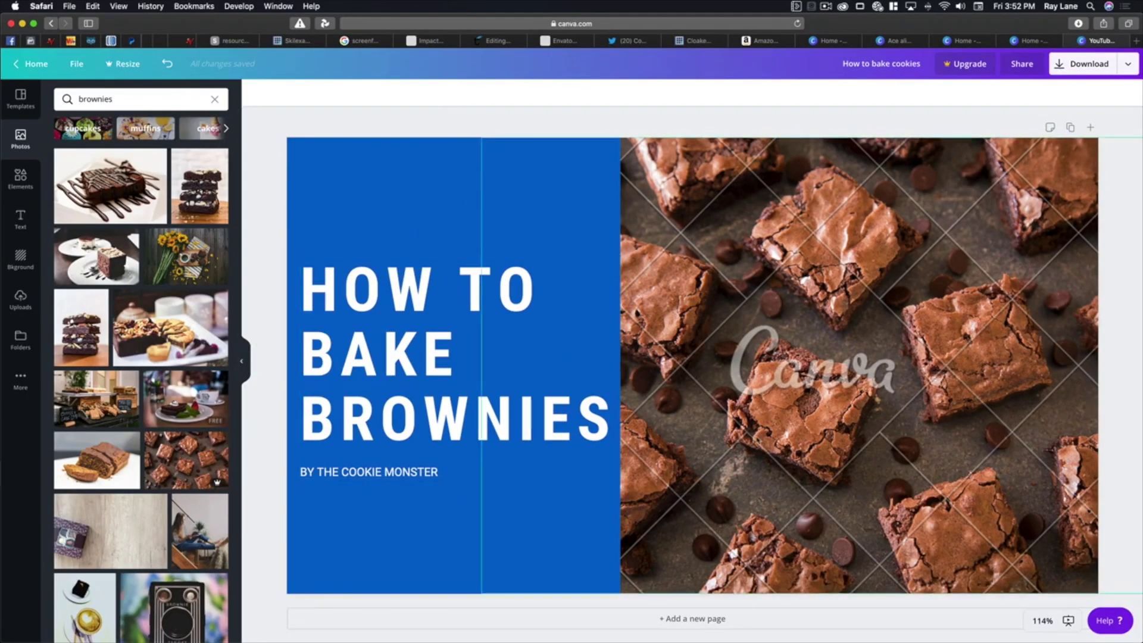
{"action": "left_click", "coordinate": [1005, 435]}
{"action": "key", "text": "Delete"}
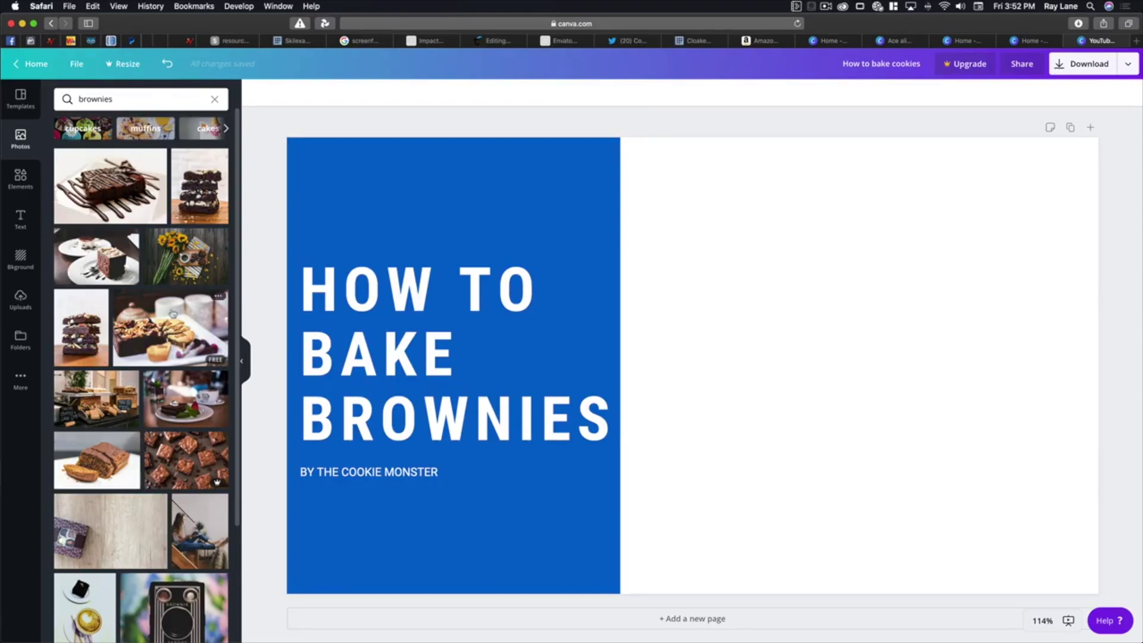
- Add the photo of the chocolate-drizzled brownie and enlarge it to cover the full page height
{"action": "left_click_drag", "start_coordinate": [153, 210], "coordinate": [673, 267]}
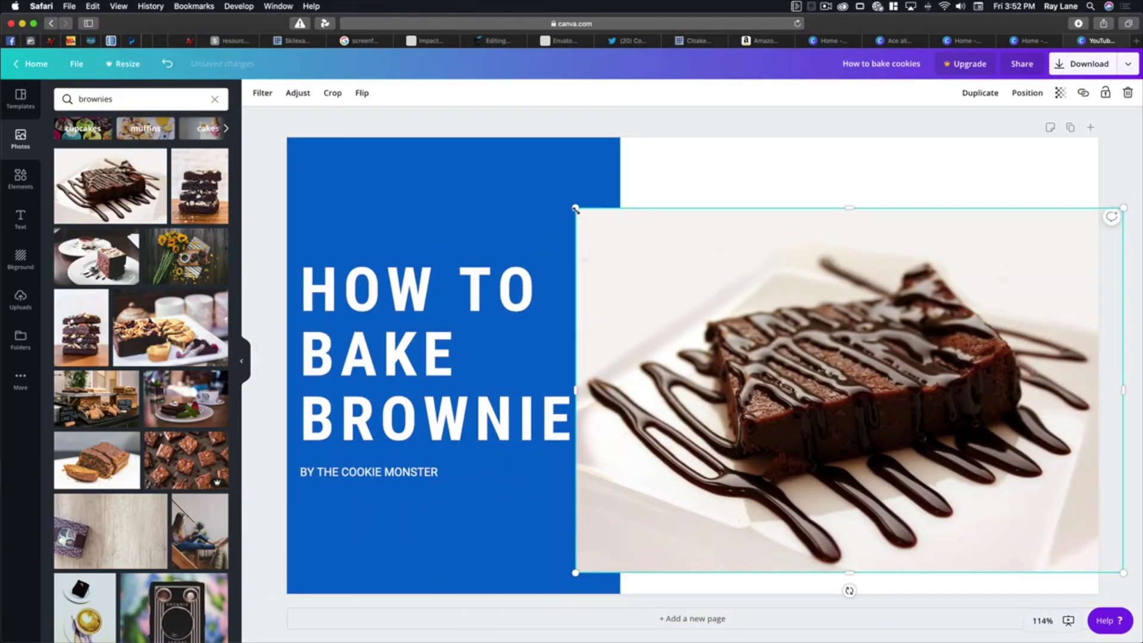
{"action": "left_click_drag", "start_coordinate": [575, 209], "coordinate": [443, 191]}
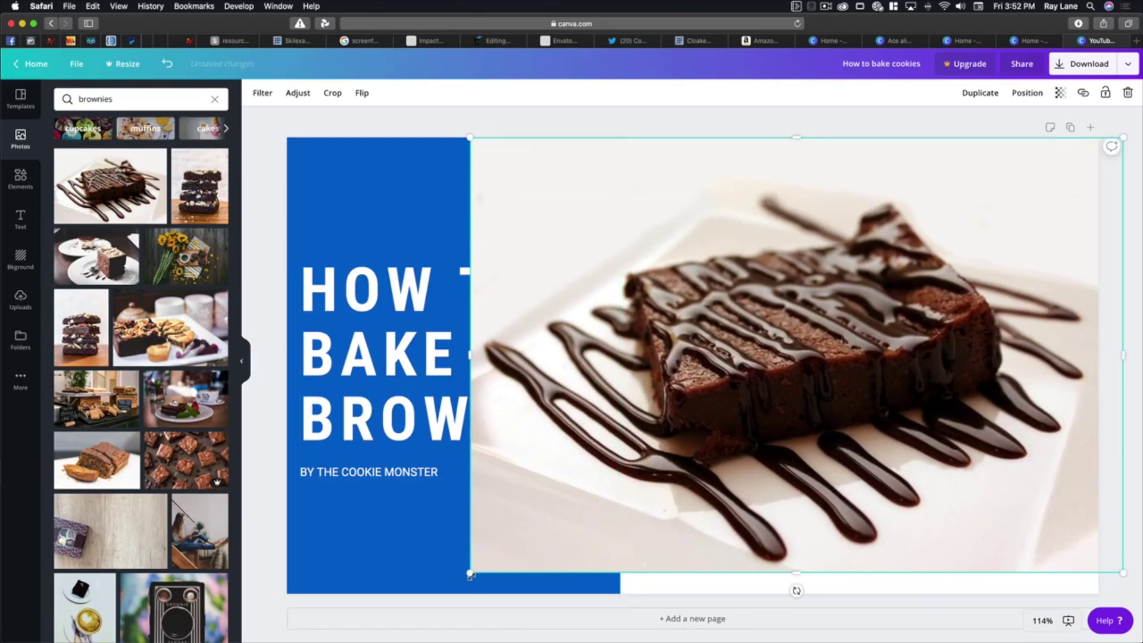
{"action": "left_click_drag", "start_coordinate": [470, 575], "coordinate": [441, 595]}
{"action": "left_click_drag", "start_coordinate": [860, 389], "coordinate": [897, 391]}
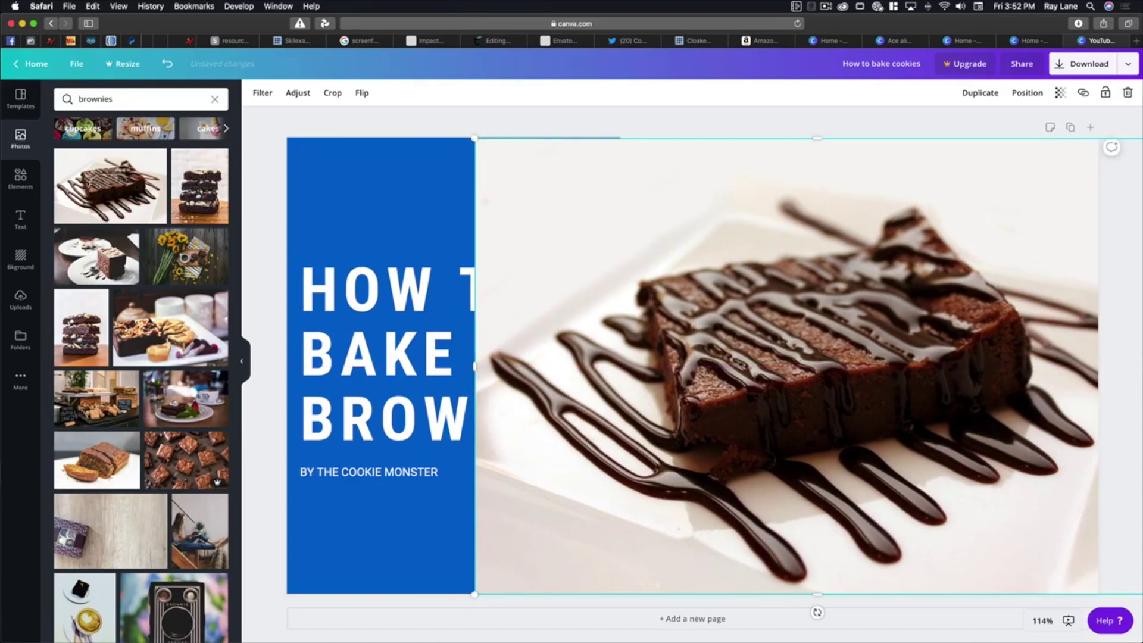
- Send the drizzled brownie photo behind the blue panel and shift it right so the brownie sits clear of the panel
{"action": "left_click", "coordinate": [1027, 92]}
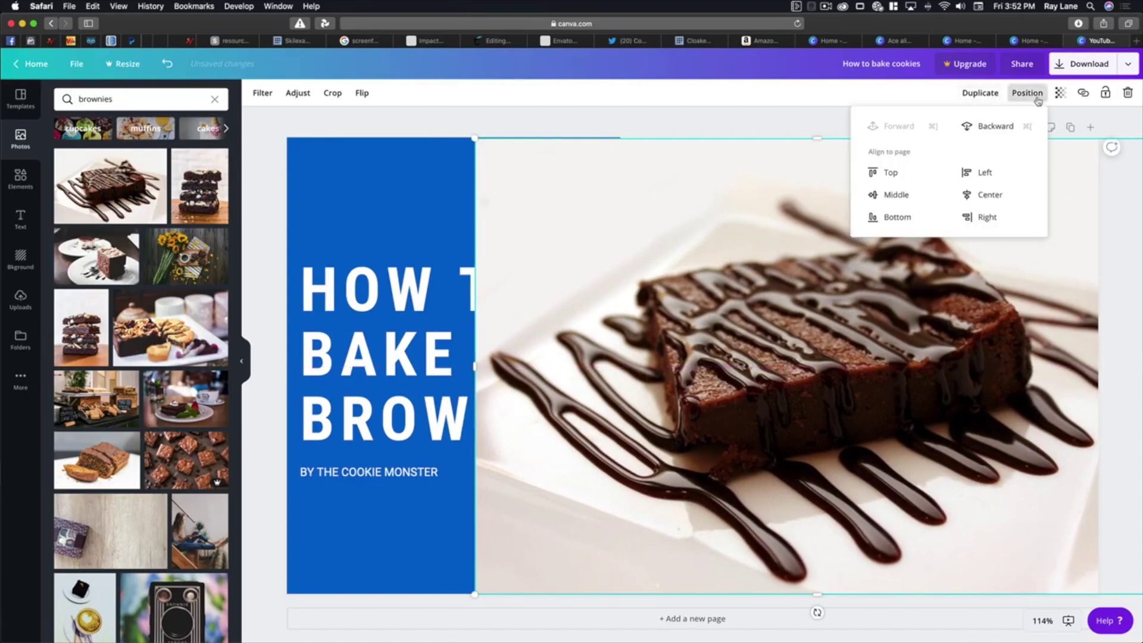
{"action": "left_click", "coordinate": [997, 126]}
{"action": "left_click", "coordinate": [1000, 129]}
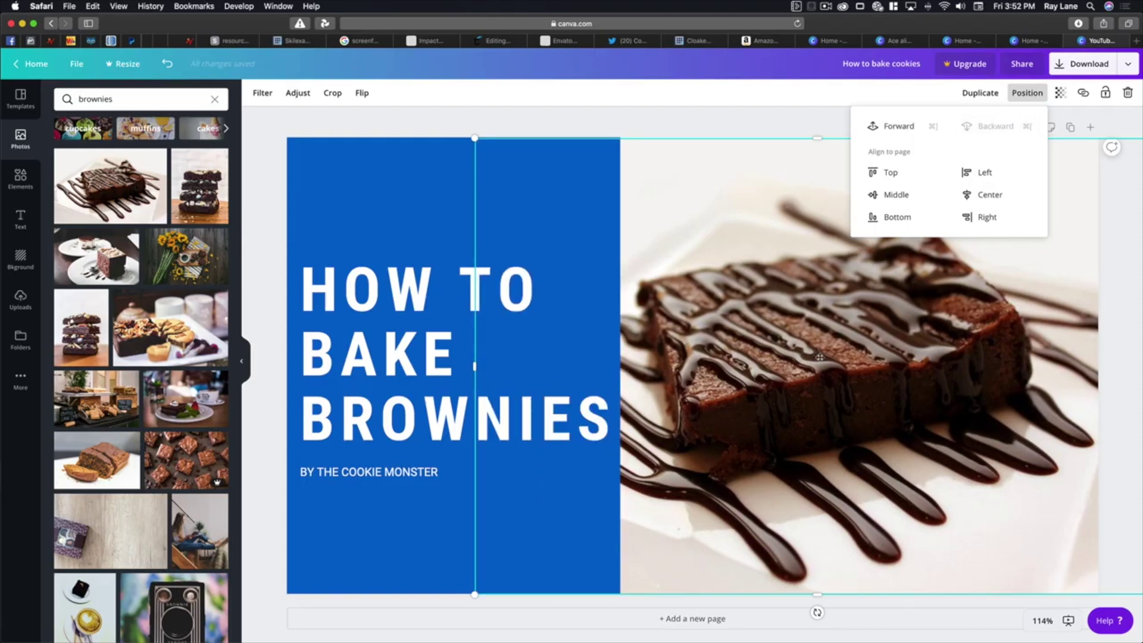
{"action": "left_click_drag", "start_coordinate": [877, 348], "coordinate": [910, 350]}
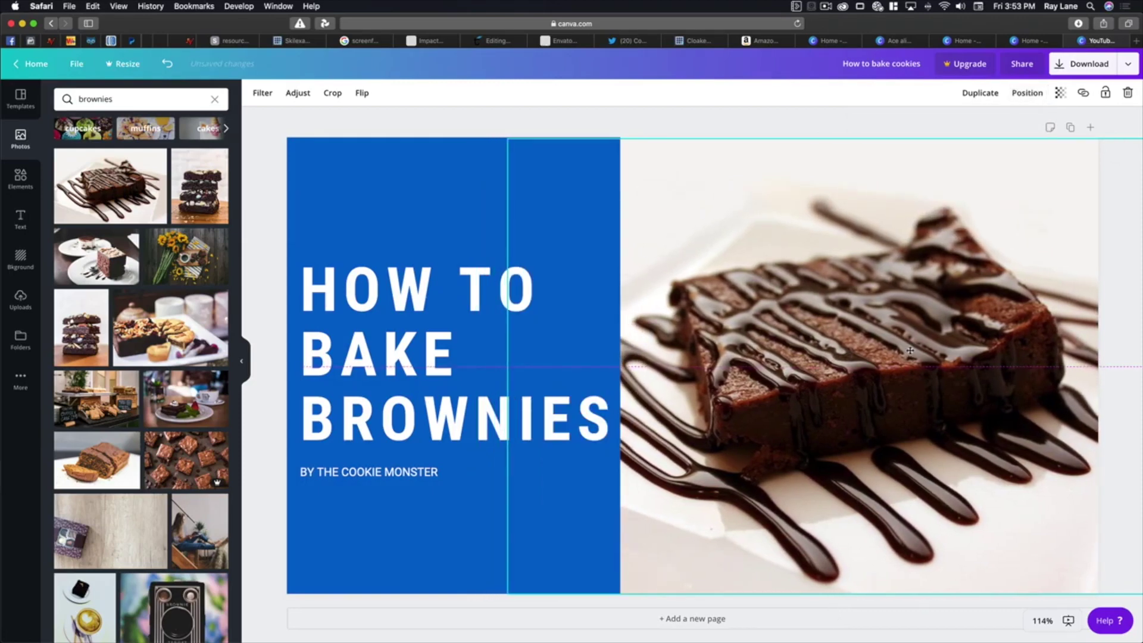
- Try to enable a transparent background for the PNG download, and dismiss the Canva Pro trial offer
{"action": "left_click", "coordinate": [1083, 71]}
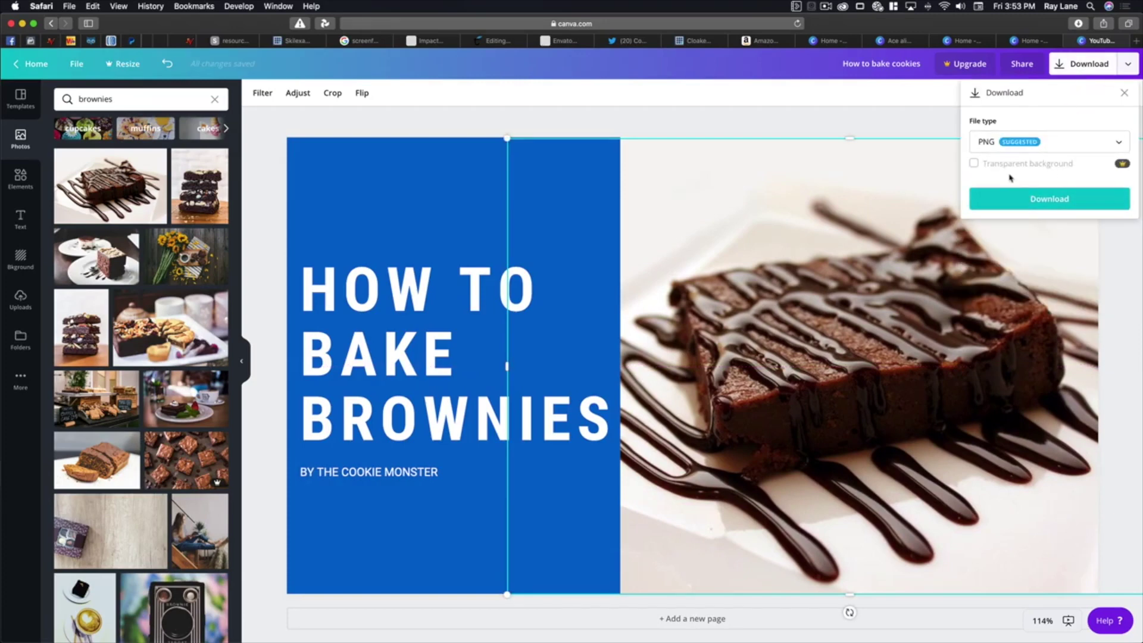
{"action": "left_click", "coordinate": [975, 165]}
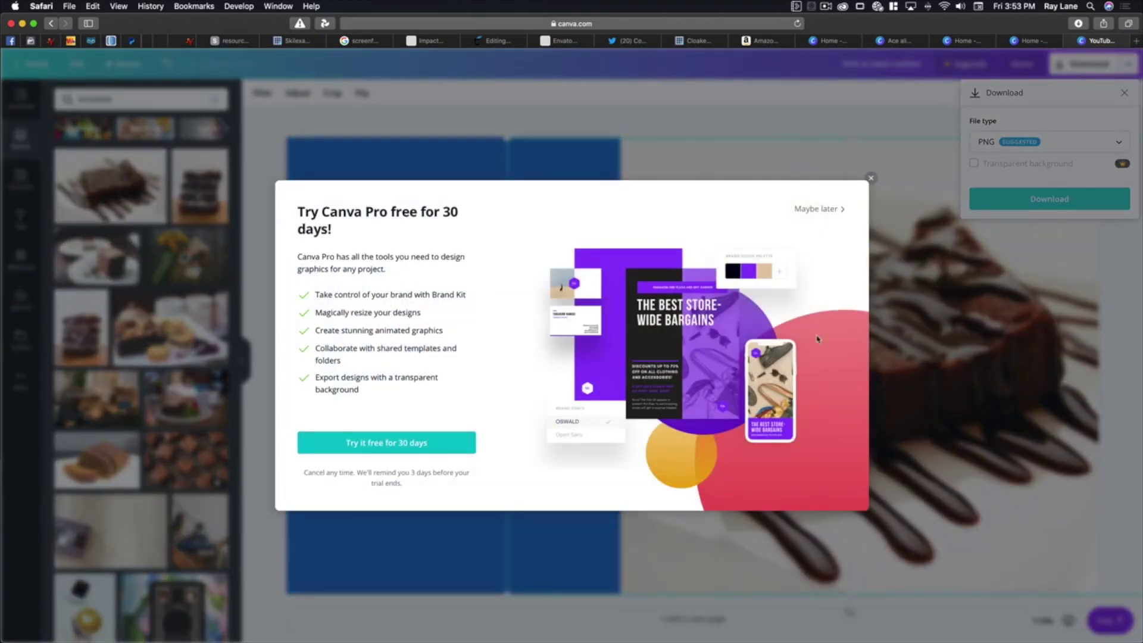
{"action": "left_click", "coordinate": [871, 179]}
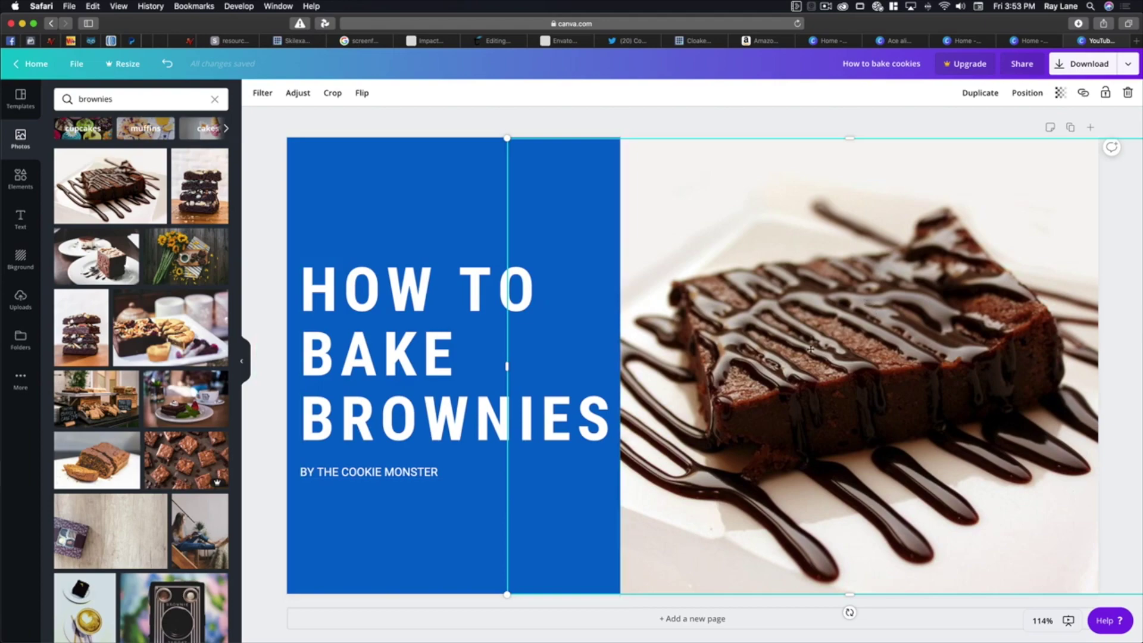
- Download the brownies thumbnail as a PNG and dismiss the trial offer
{"action": "left_click", "coordinate": [1081, 66]}
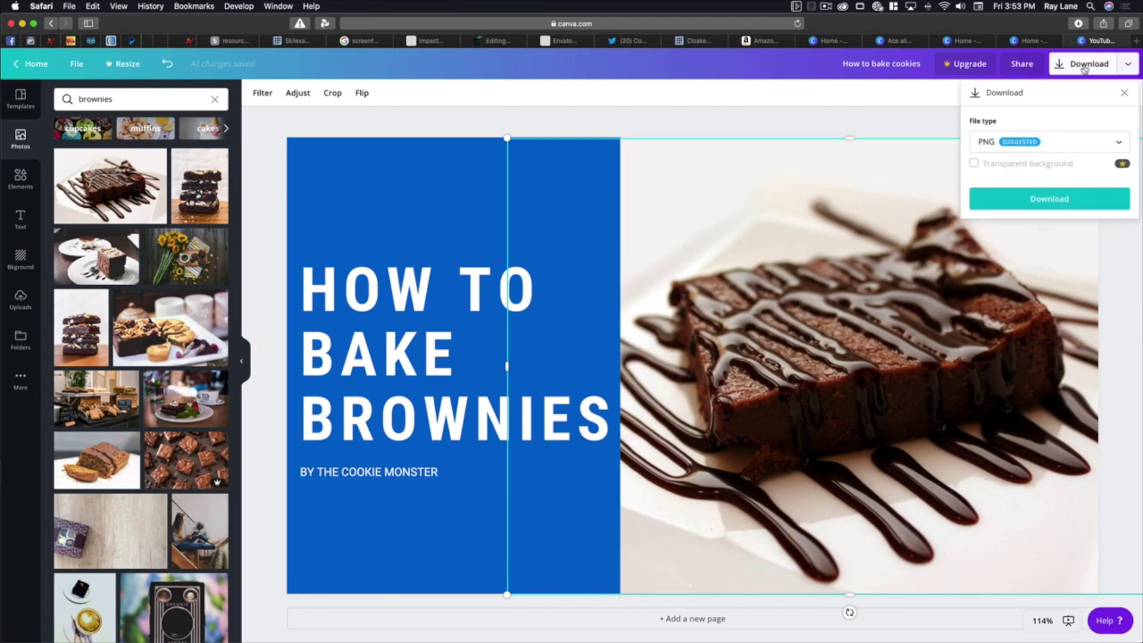
{"action": "left_click", "coordinate": [1045, 204]}
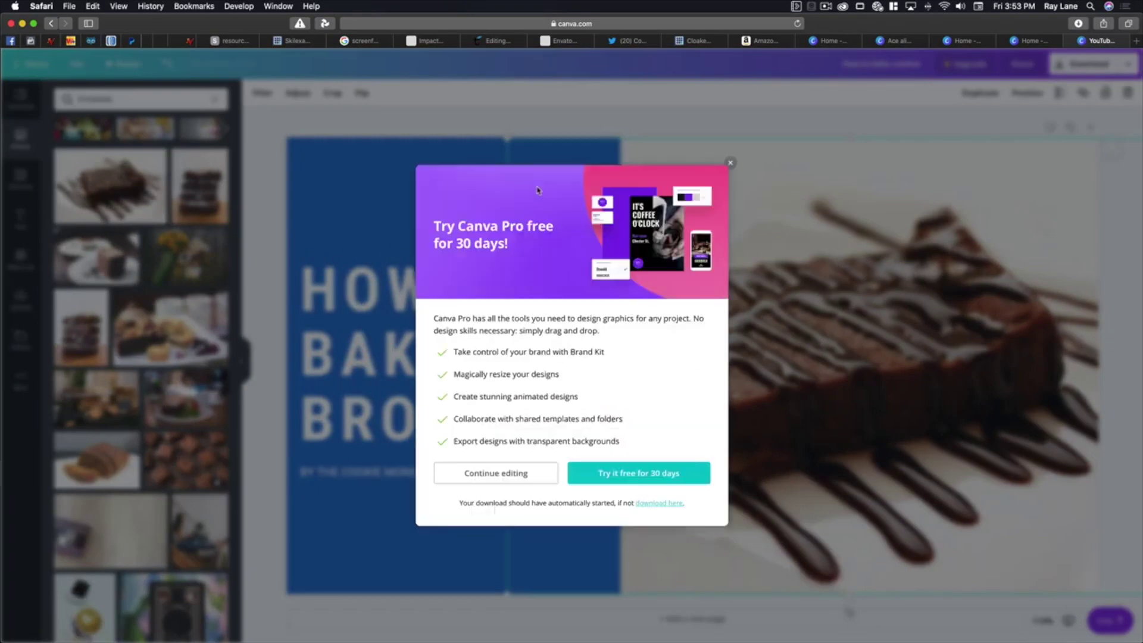
{"action": "left_click", "coordinate": [731, 163]}
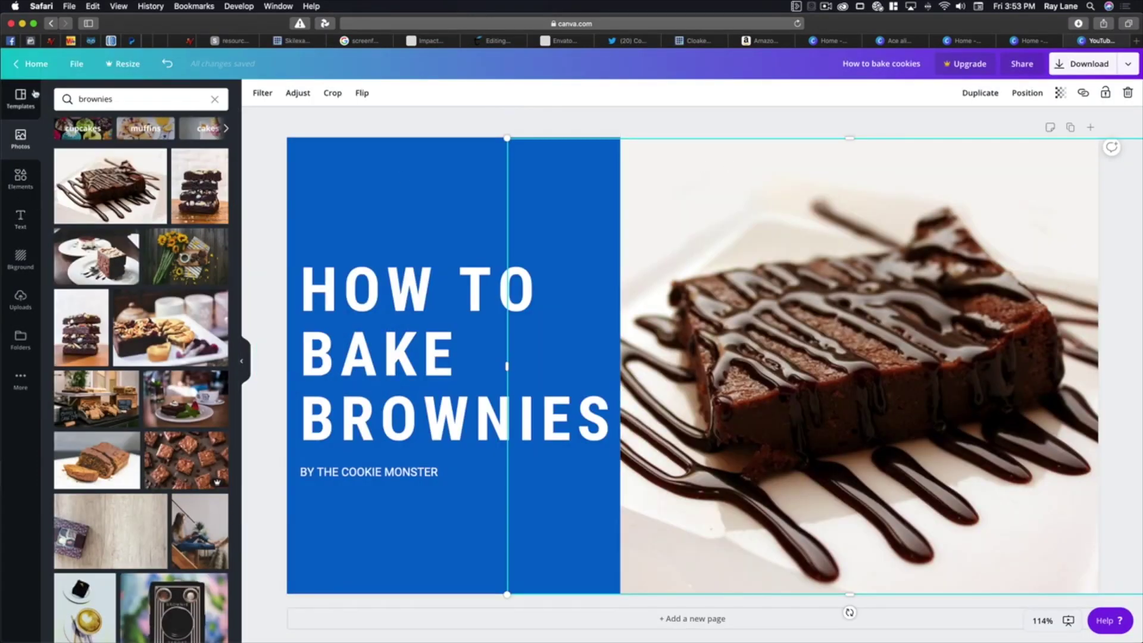
- Add the Instagram icon from the elements, shrink it, and place it on the blue panel below BY THE COOKIE MONSTER
{"action": "left_click", "coordinate": [22, 179]}
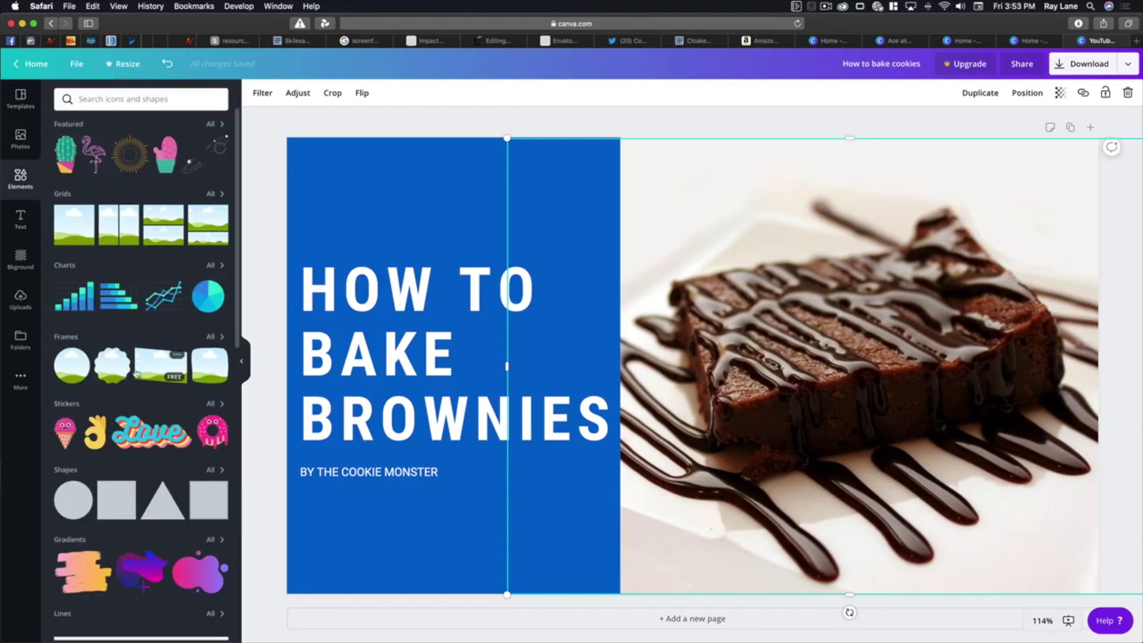
{"action": "scroll", "coordinate": [136, 374], "scroll_direction": "down", "scroll_amount": 15}
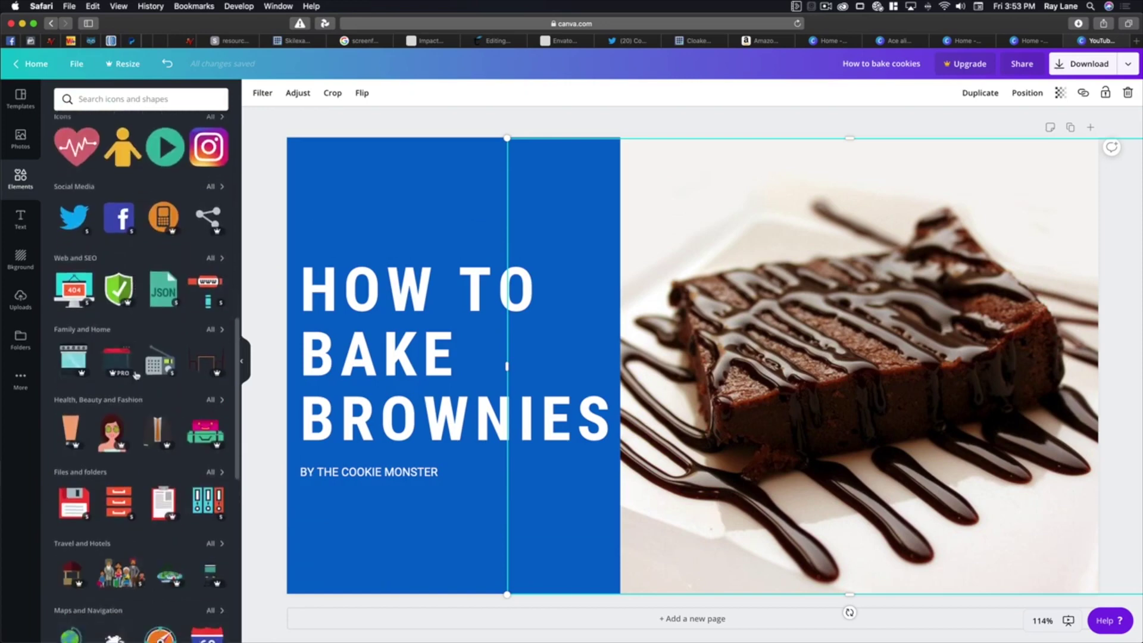
{"action": "scroll", "coordinate": [136, 374], "scroll_direction": "down", "scroll_amount": 5}
{"action": "scroll", "coordinate": [136, 374], "scroll_direction": "up", "scroll_amount": 8}
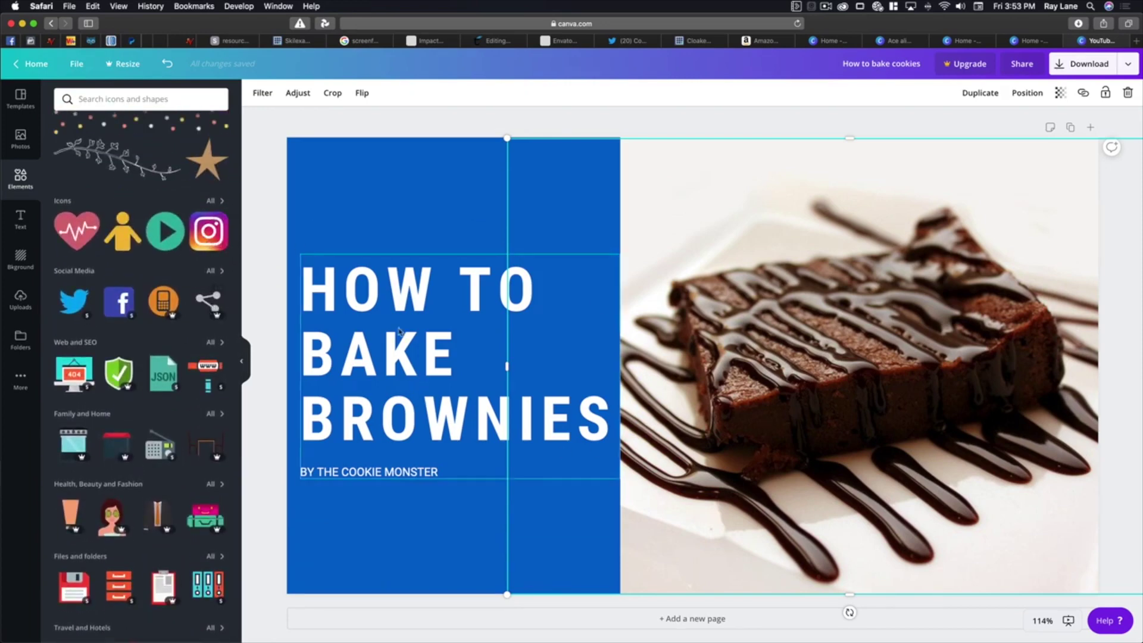
{"action": "left_click_drag", "start_coordinate": [219, 233], "coordinate": [377, 208]}
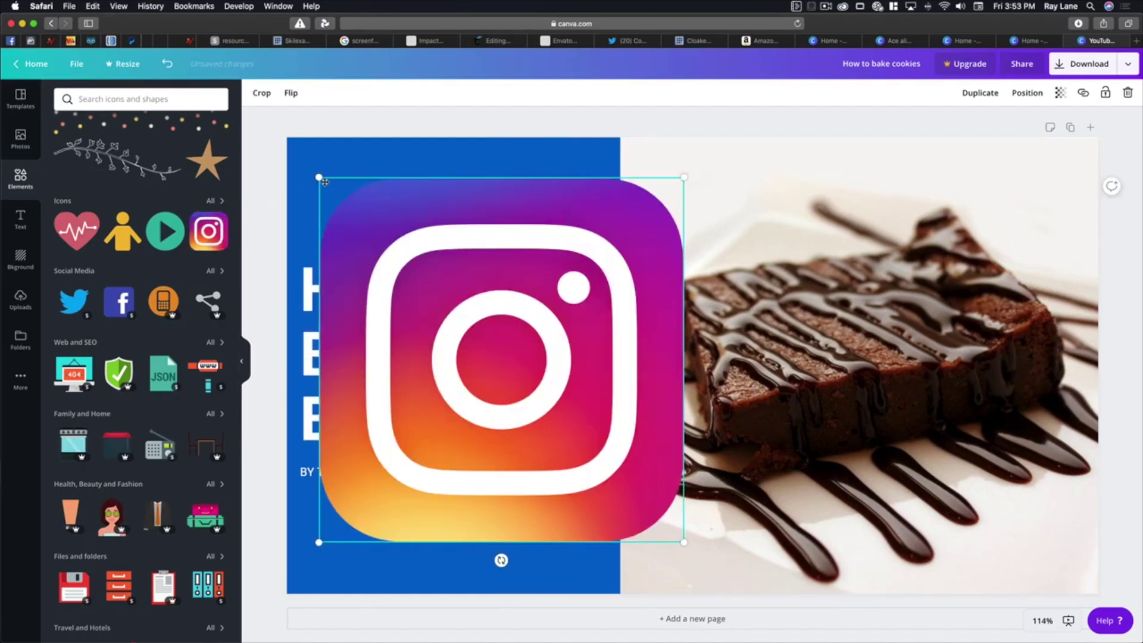
{"action": "left_click_drag", "start_coordinate": [318, 178], "coordinate": [320, 536]}
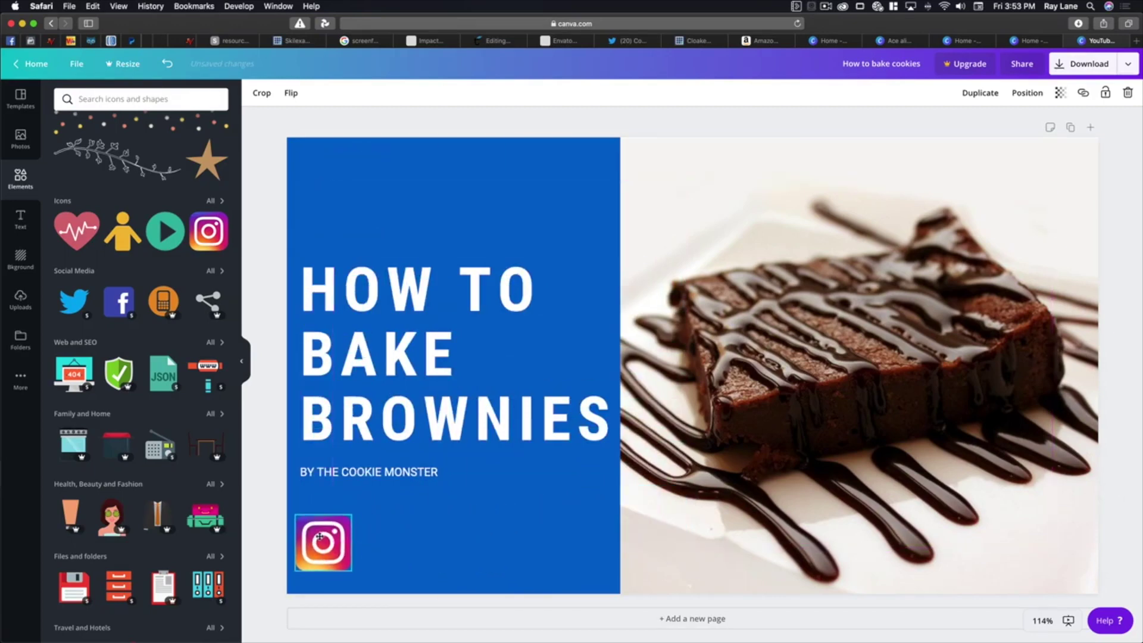
- Add a heading text box, place it beside the Instagram icon, and open its text for editing
{"action": "left_click", "coordinate": [19, 213]}
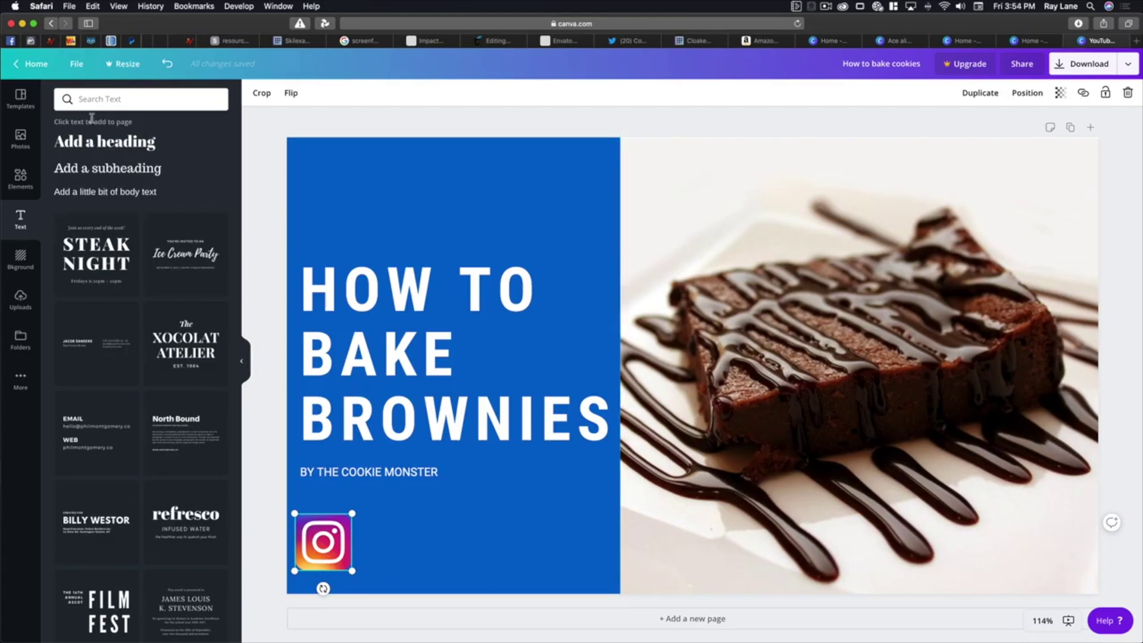
{"action": "left_click", "coordinate": [218, 147]}
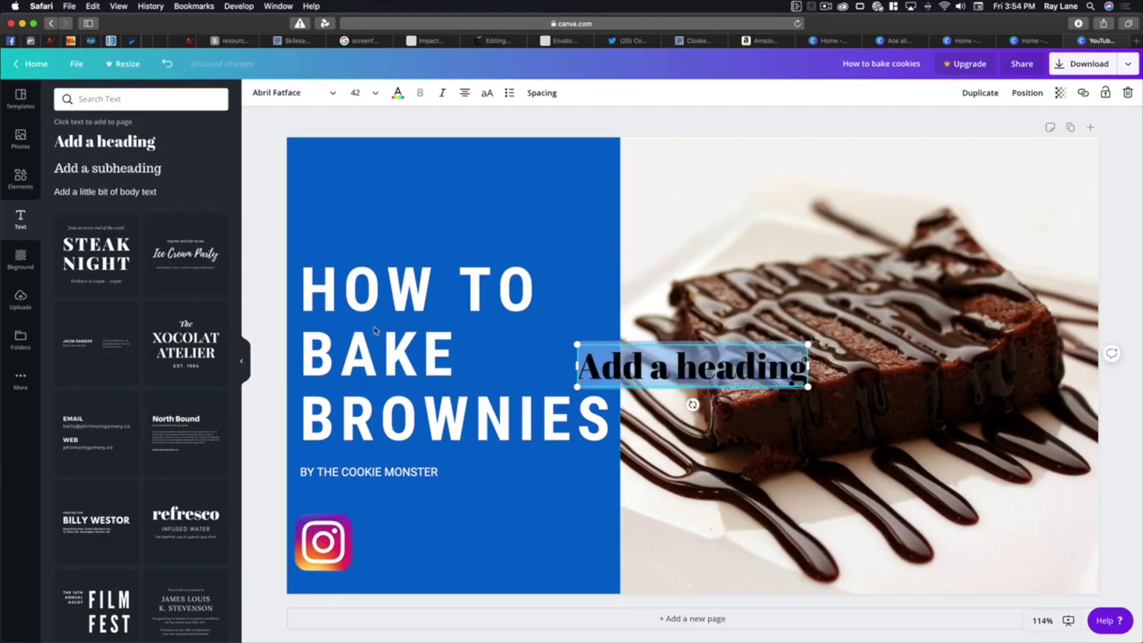
{"action": "left_click", "coordinate": [631, 383]}
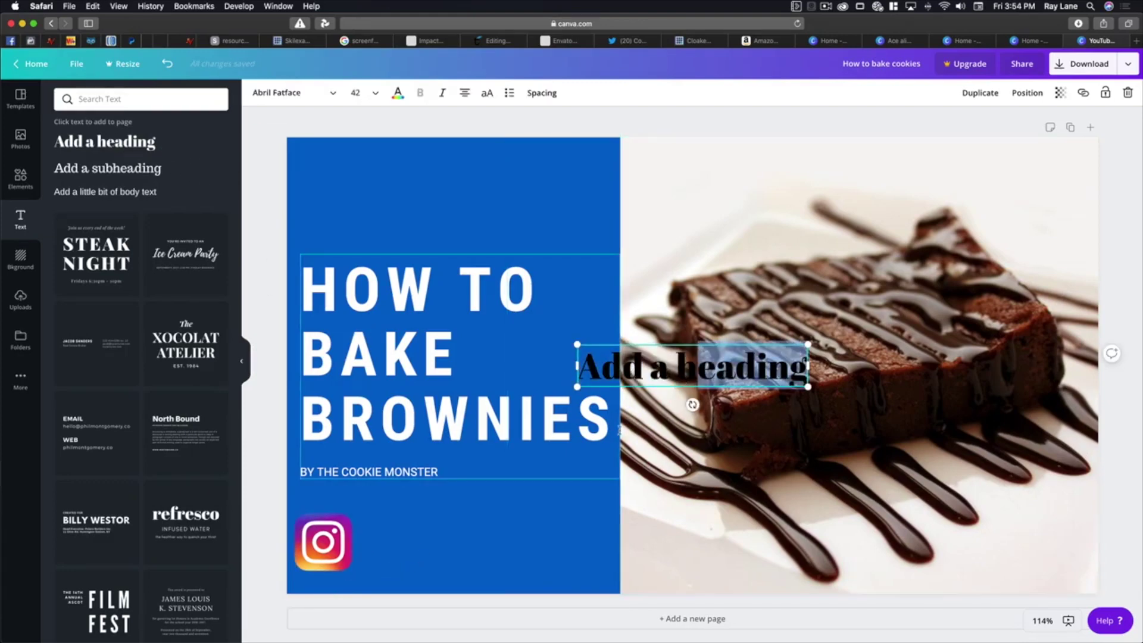
{"action": "left_click_drag", "start_coordinate": [657, 379], "coordinate": [447, 543]}
{"action": "double_click", "coordinate": [447, 543]}
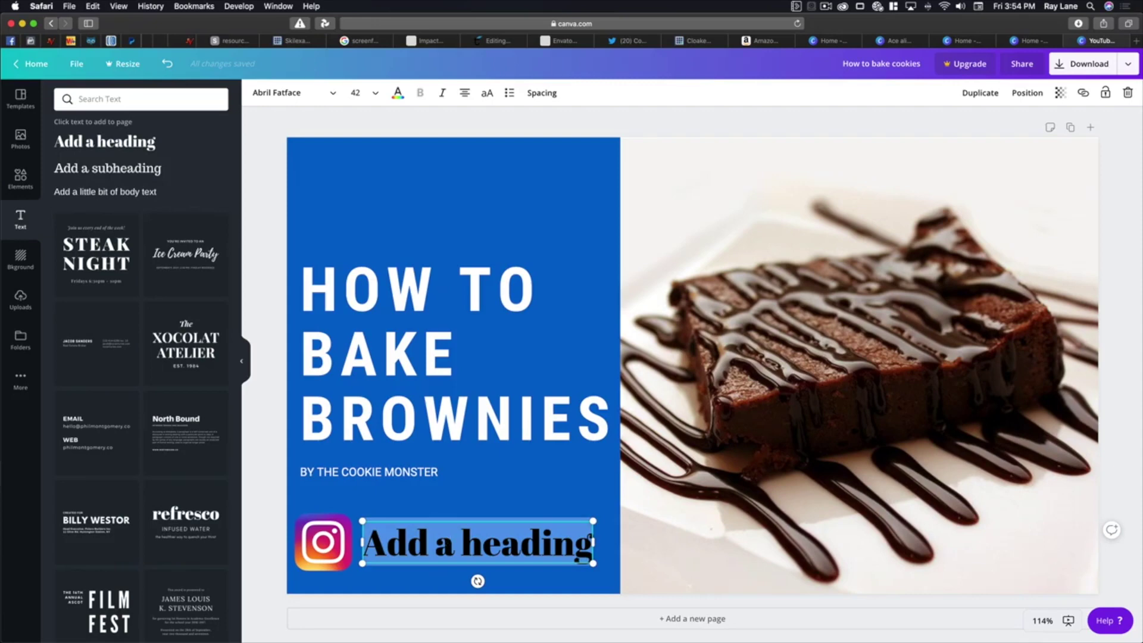
- Replace the placeholder heading beside the Instagram icon with instagram.com/cookies
{"action": "type", "text": "instagr"}
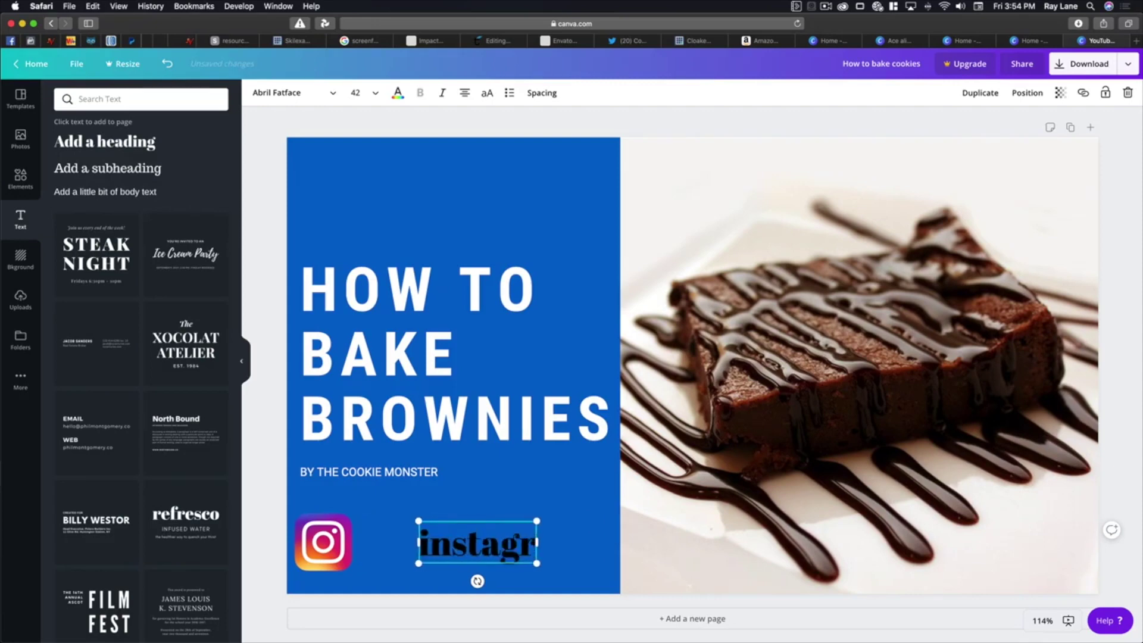
{"action": "type", "text": "am.com"}
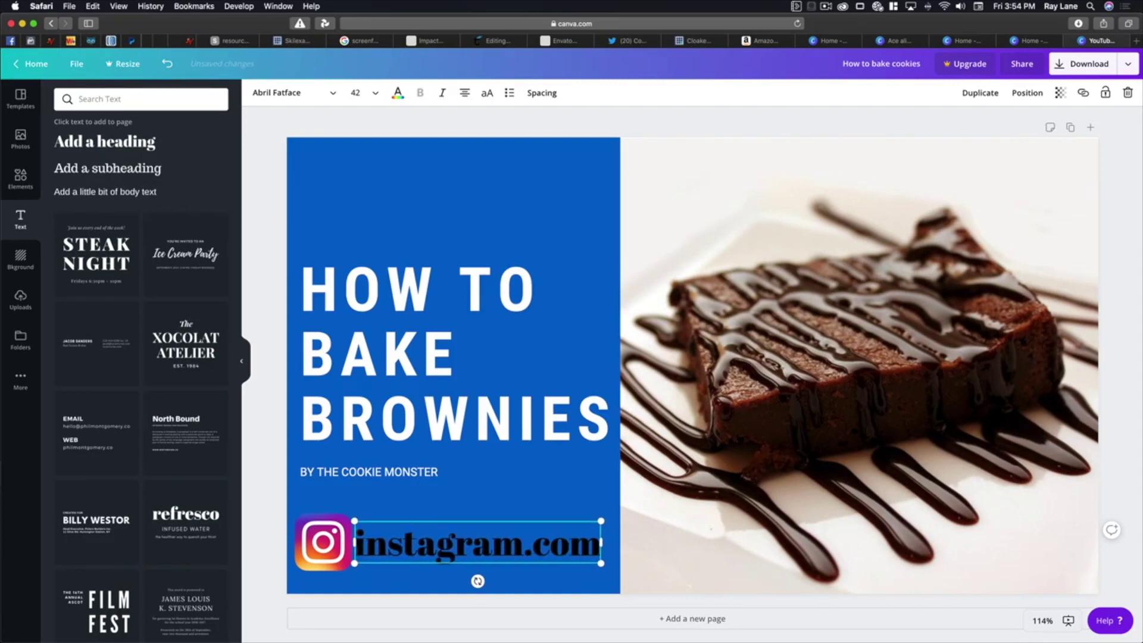
{"action": "type", "text": "/cookies"}
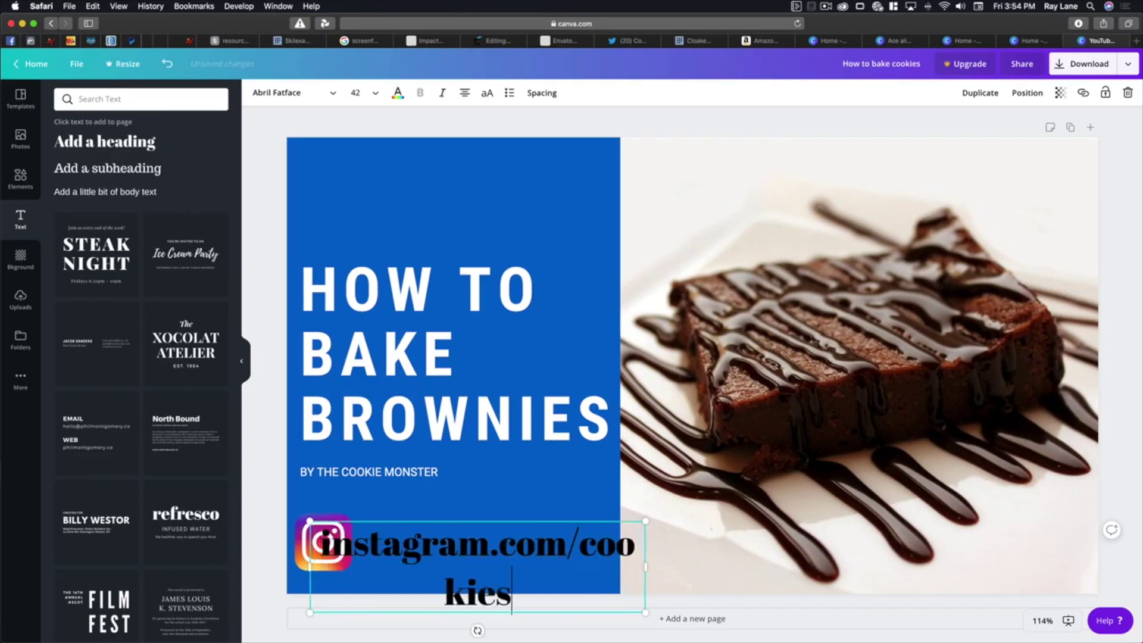
- Reduce the font size of the Instagram address to 28 so it fits on one line
{"action": "key", "text": "super+a"}
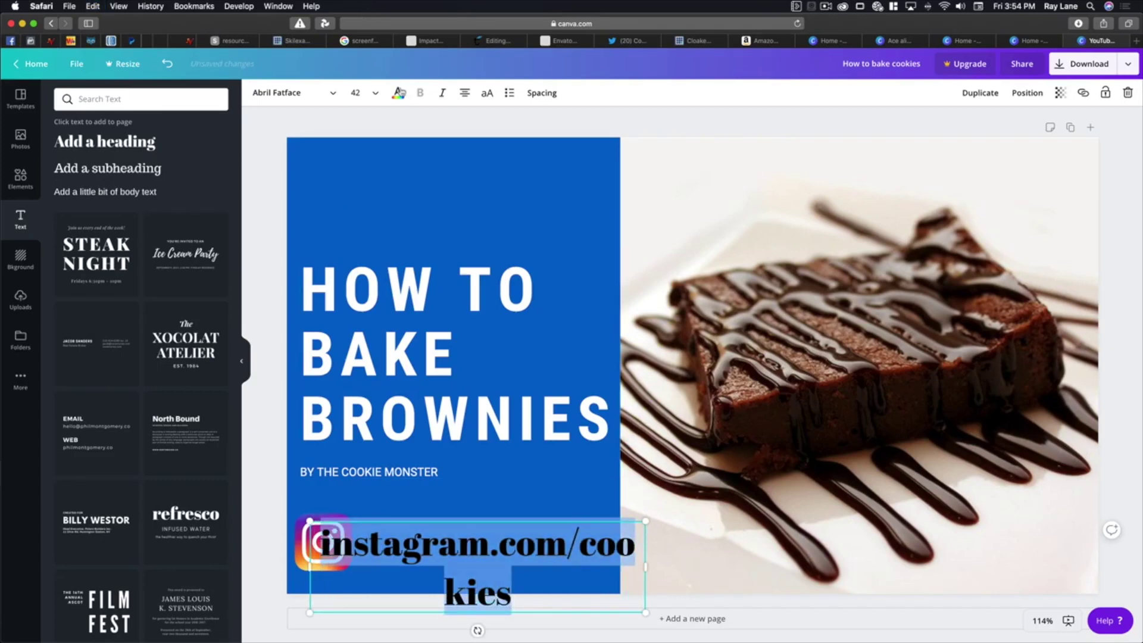
{"action": "left_click", "coordinate": [364, 93]}
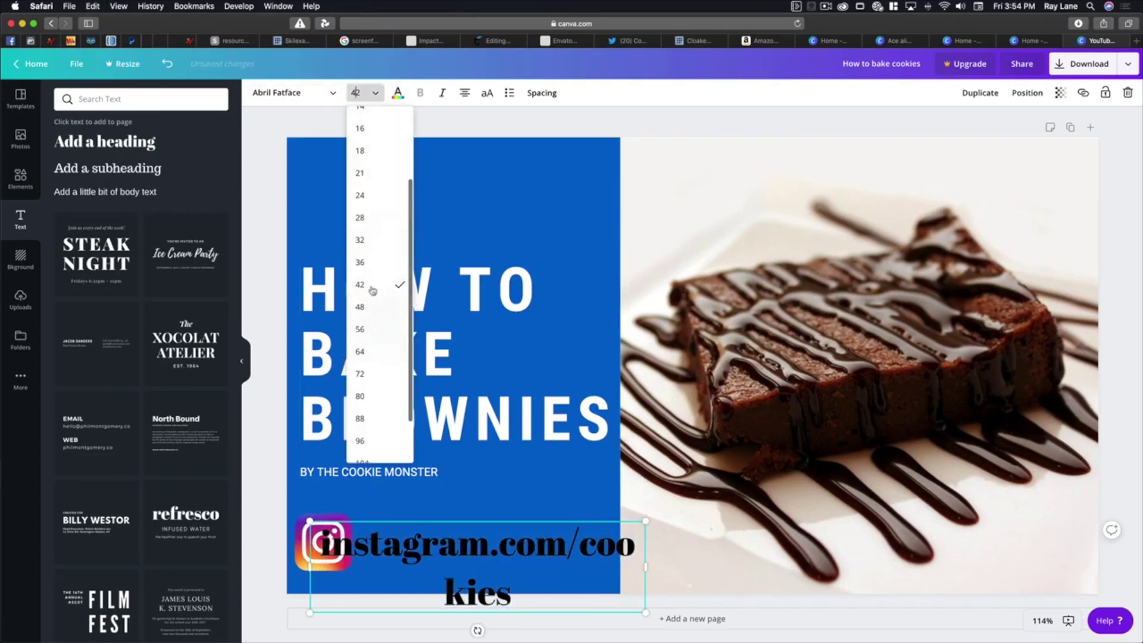
{"action": "left_click", "coordinate": [371, 240]}
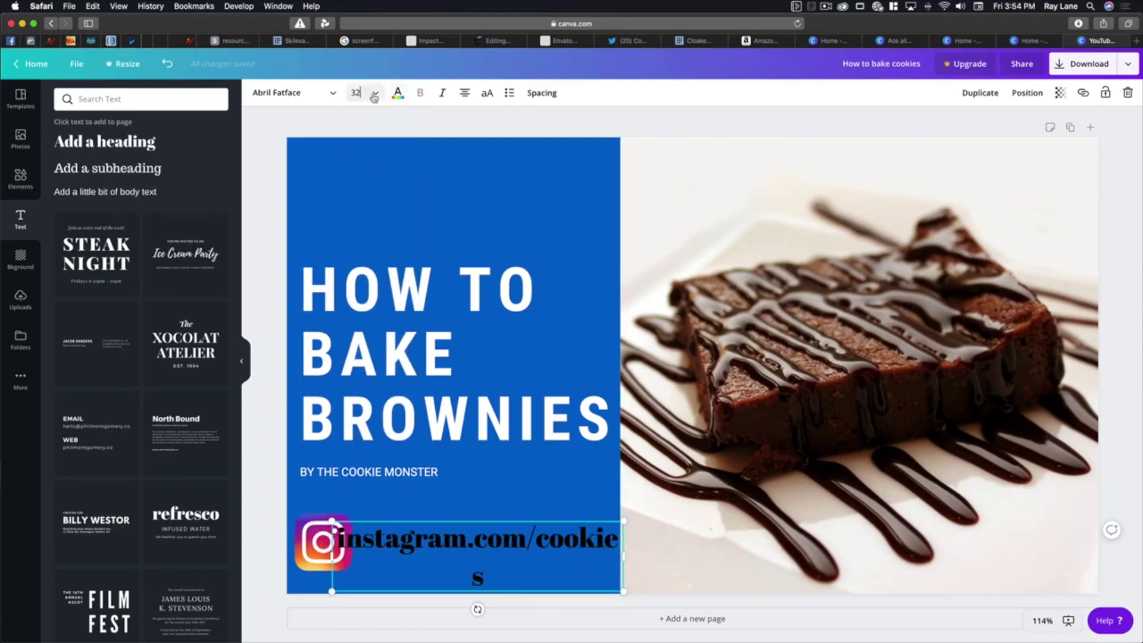
{"action": "left_click", "coordinate": [373, 95]}
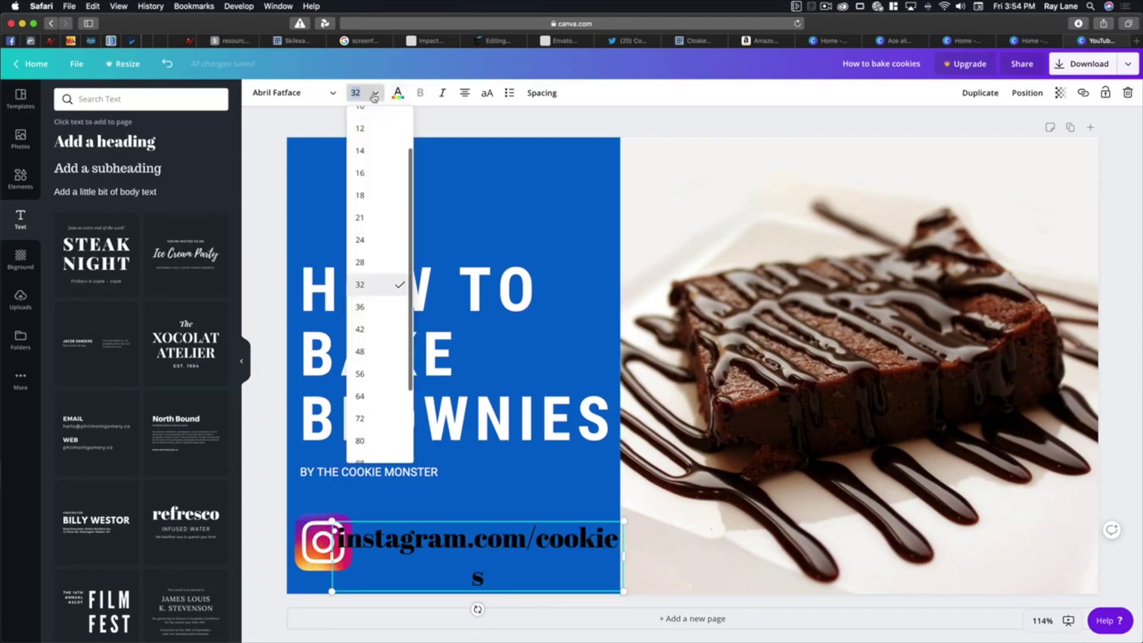
{"action": "left_click", "coordinate": [374, 264]}
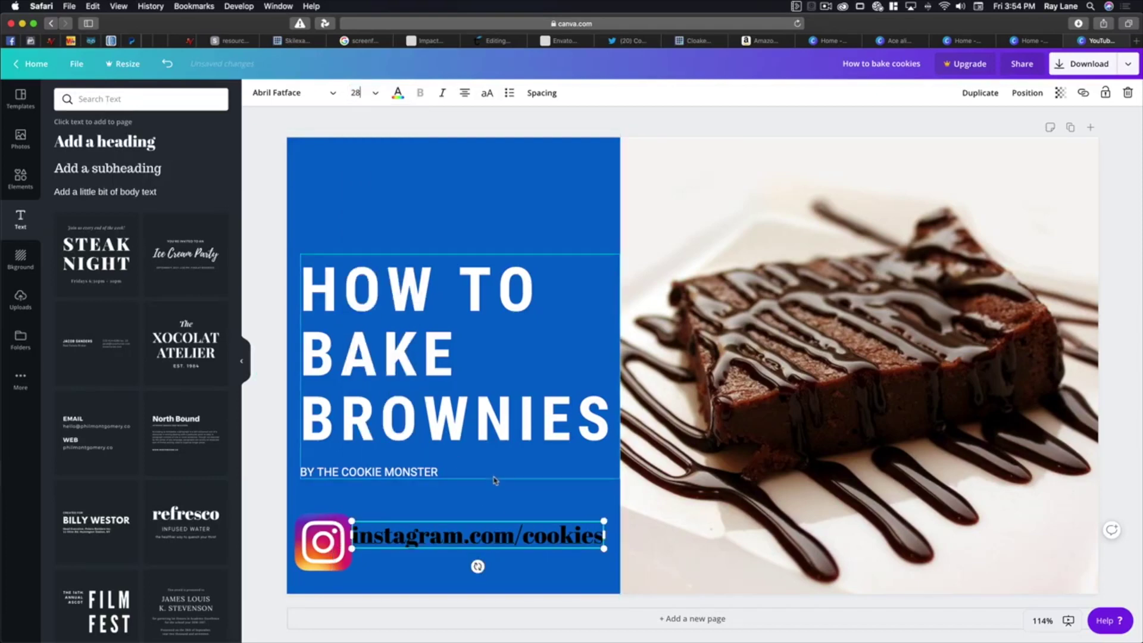
- Recolor the Instagram address white and change its font to Roboto
{"action": "double_click", "coordinate": [495, 536]}
{"action": "triple_click", "coordinate": [496, 536]}
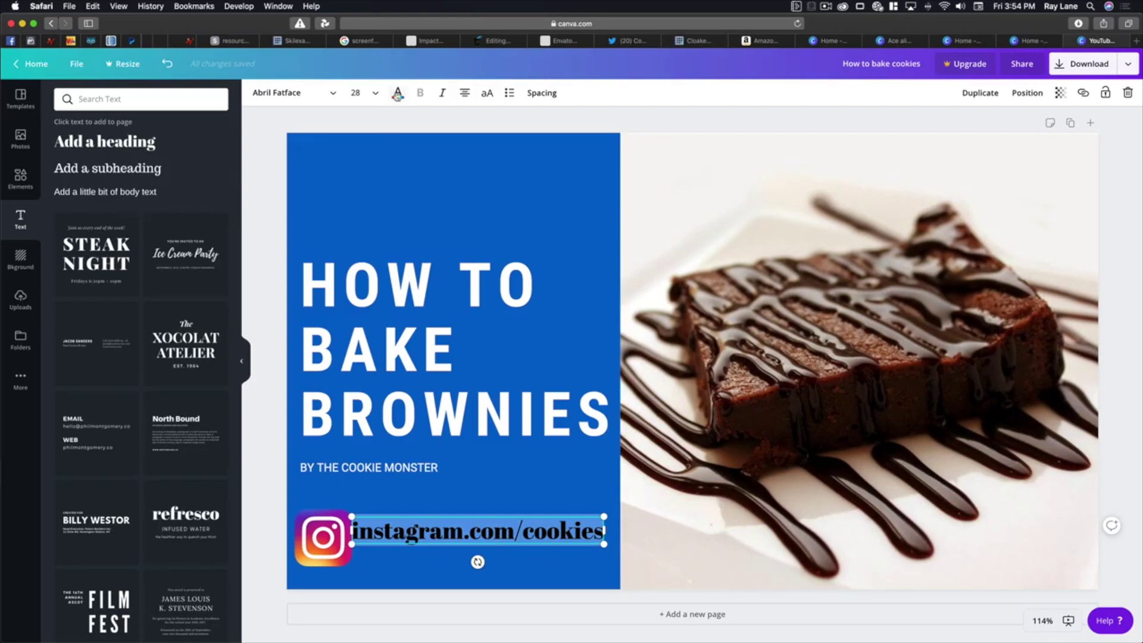
{"action": "left_click", "coordinate": [397, 94]}
{"action": "left_click", "coordinate": [216, 187]}
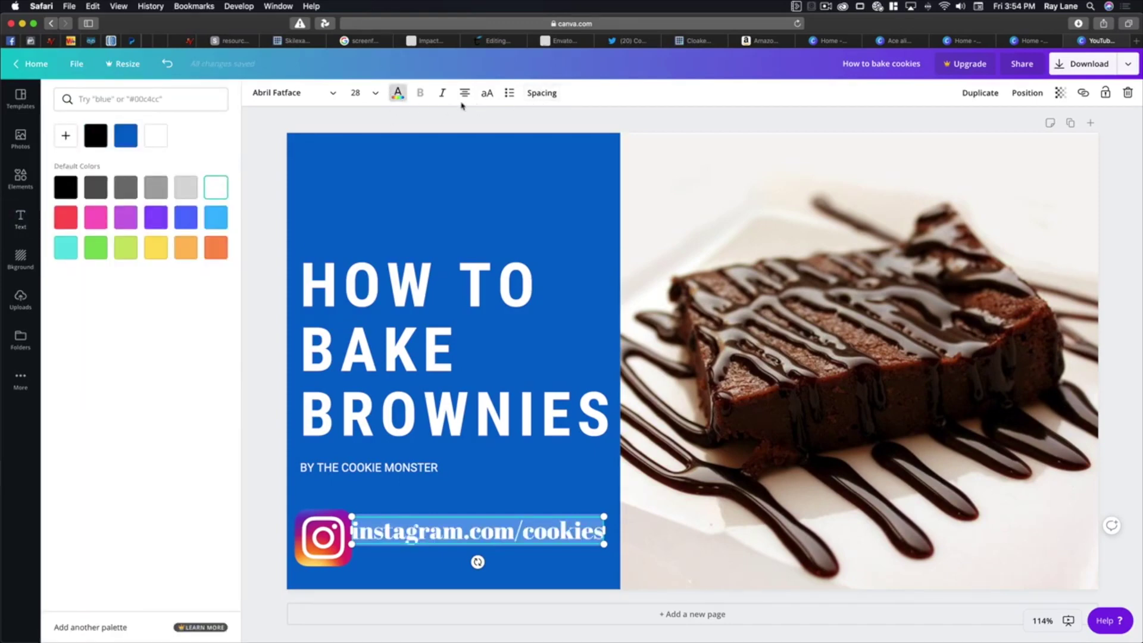
{"action": "left_click", "coordinate": [319, 92]}
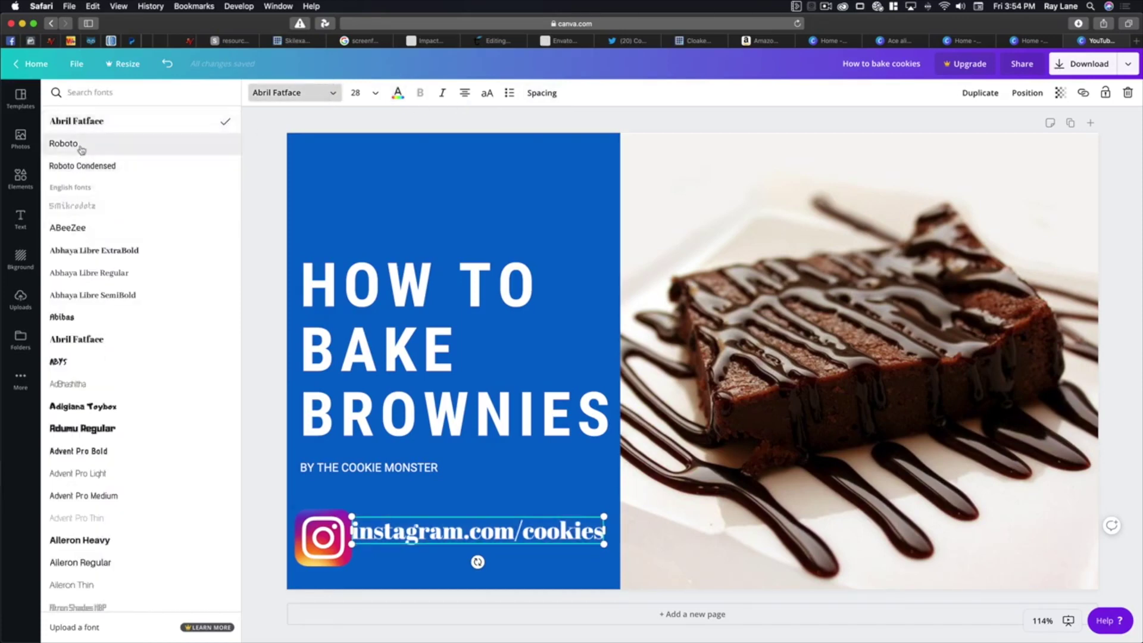
{"action": "left_click", "coordinate": [82, 148]}
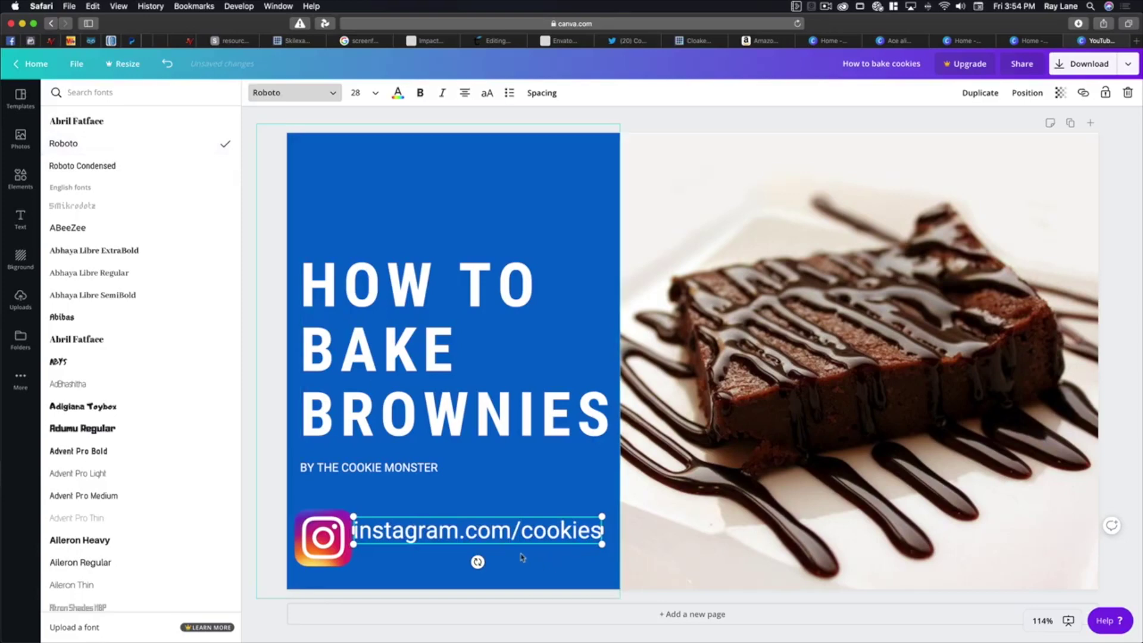
- Nudge the Instagram address slightly so it lines up vertically with the icon, leaving a small gap between them
{"action": "left_click", "coordinate": [526, 490]}
{"action": "left_click_drag", "start_coordinate": [510, 528], "coordinate": [516, 537]}
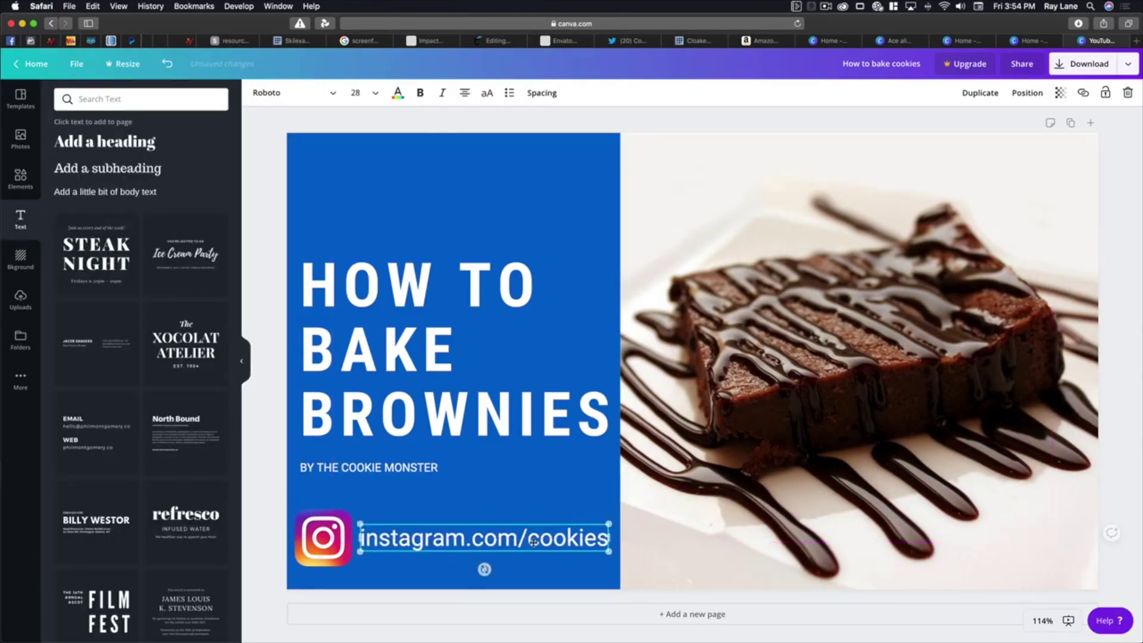
{"action": "left_click", "coordinate": [540, 513]}
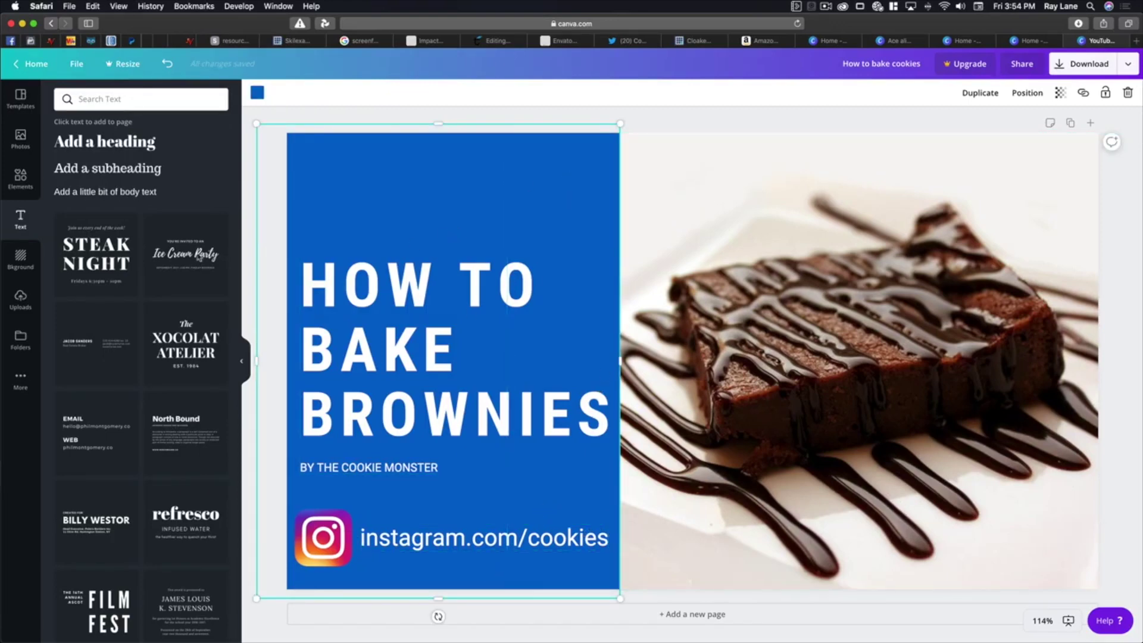
- Browse the available background images and patterns
{"action": "left_click", "coordinate": [20, 260]}
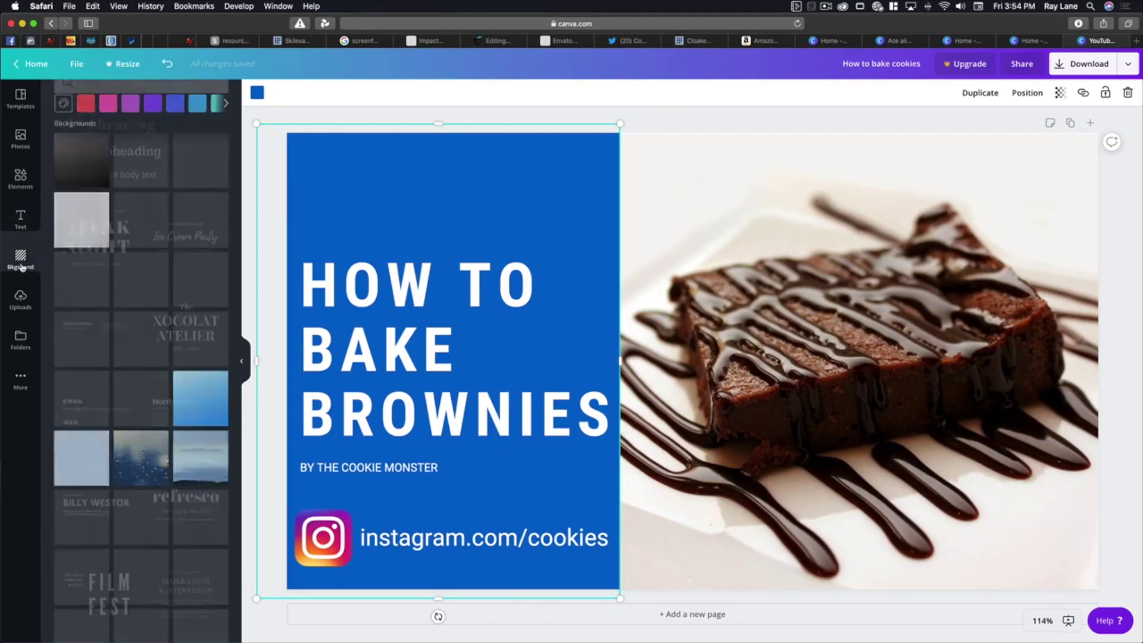
{"action": "scroll", "coordinate": [91, 278], "scroll_direction": "down", "scroll_amount": 20}
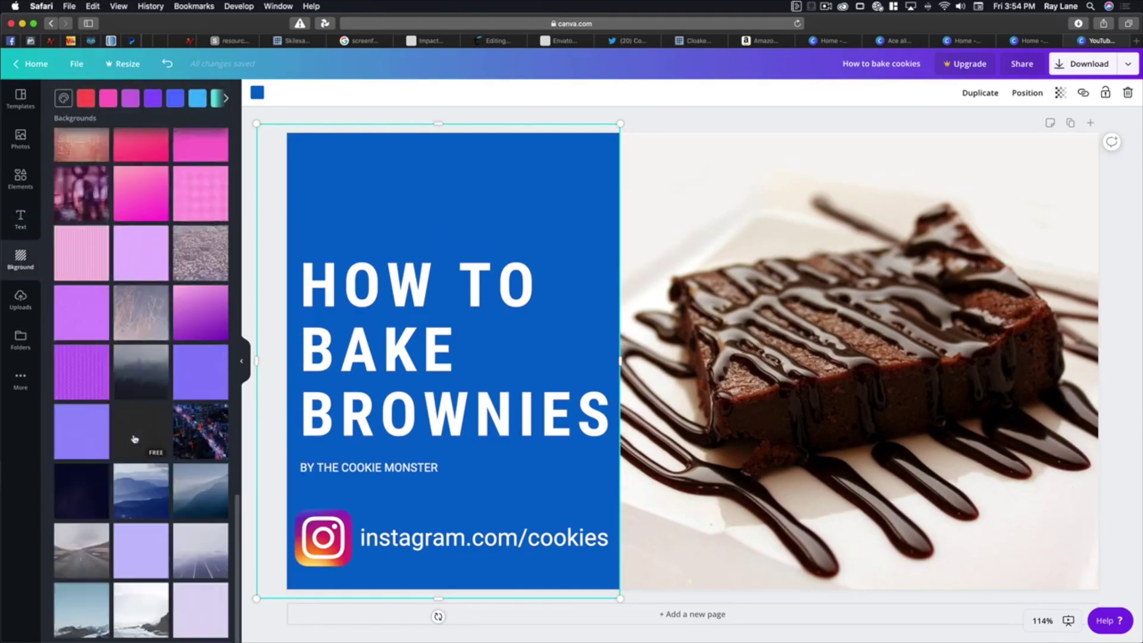
{"action": "scroll", "coordinate": [136, 437], "scroll_direction": "down", "scroll_amount": 5}
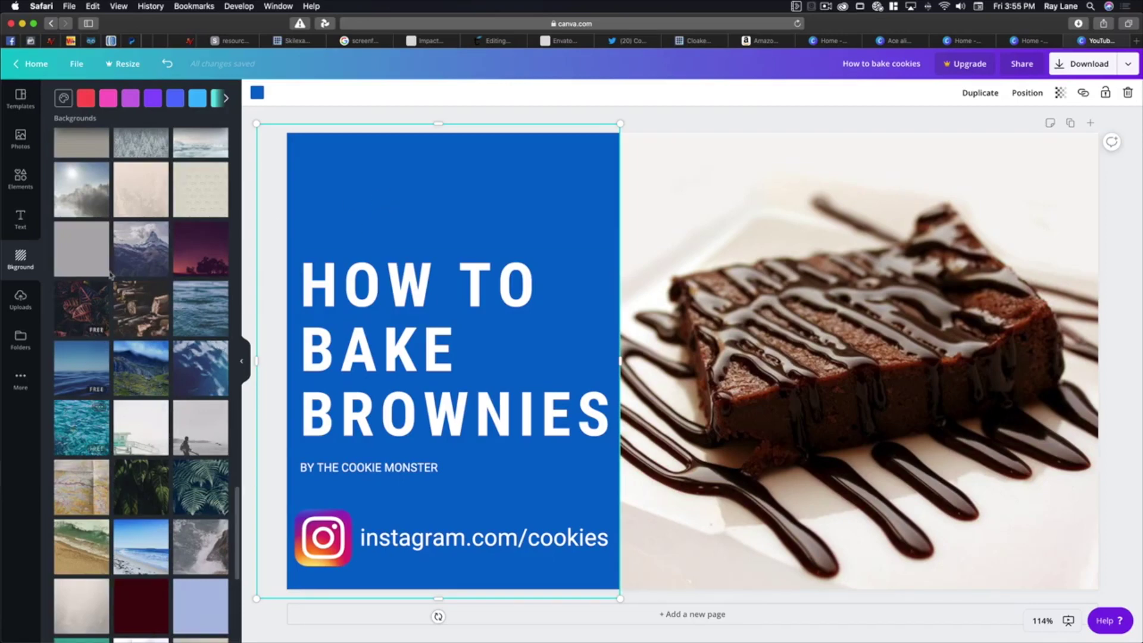
{"action": "scroll", "coordinate": [173, 464], "scroll_direction": "down", "scroll_amount": 6}
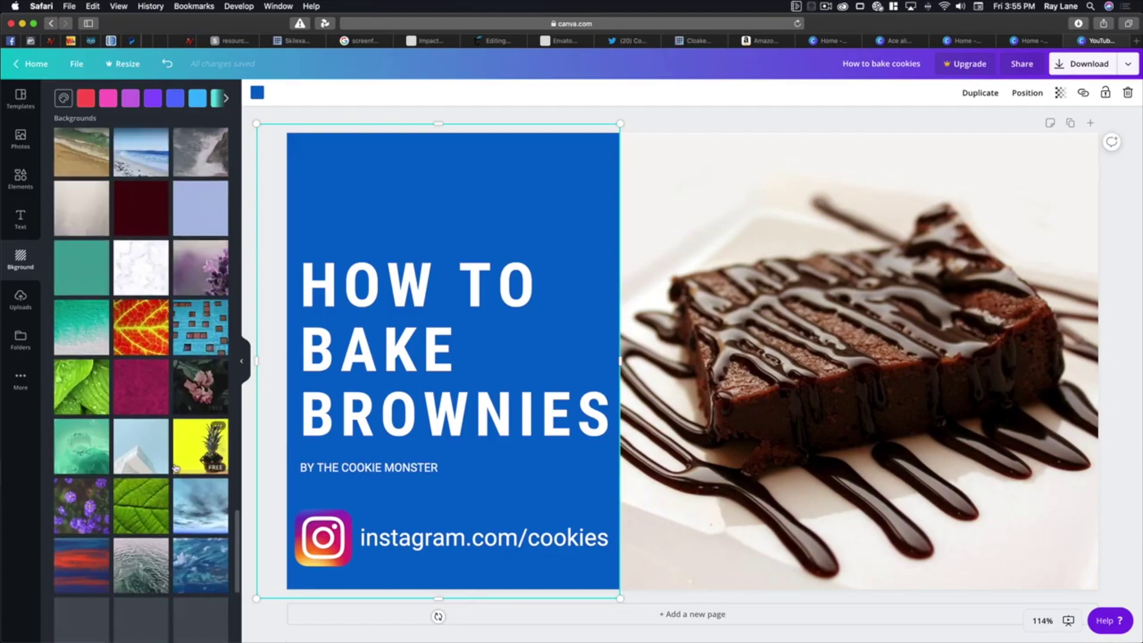
{"action": "scroll", "coordinate": [175, 468], "scroll_direction": "down", "scroll_amount": 15}
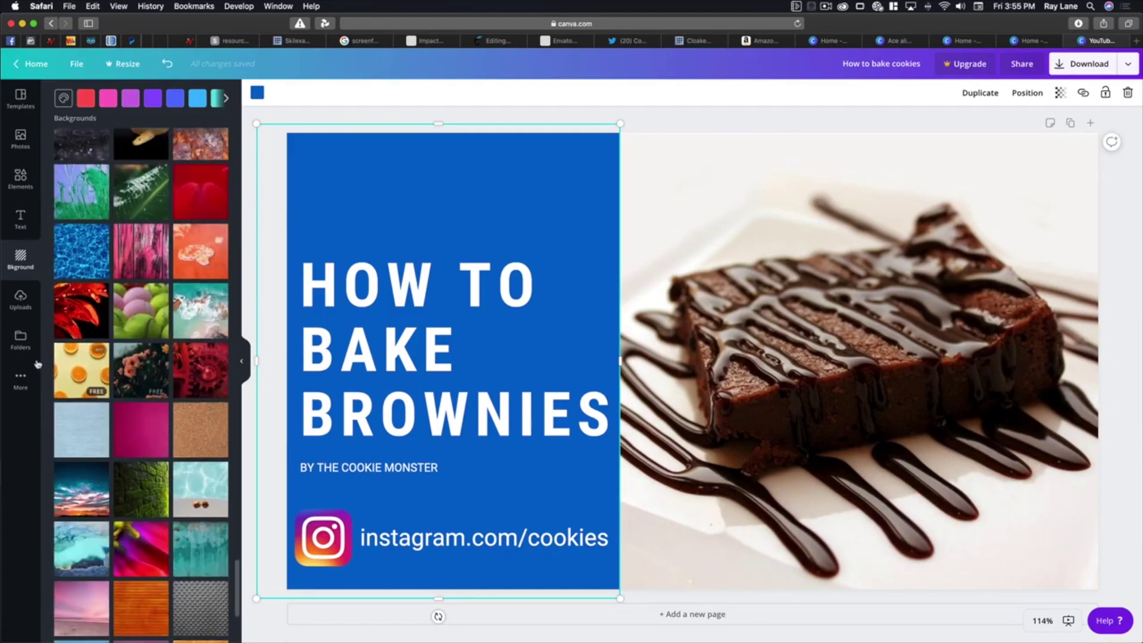
- Find ray1400.jpg by searching this Mac for ray1400, and upload it to the image library
{"action": "left_click", "coordinate": [35, 307]}
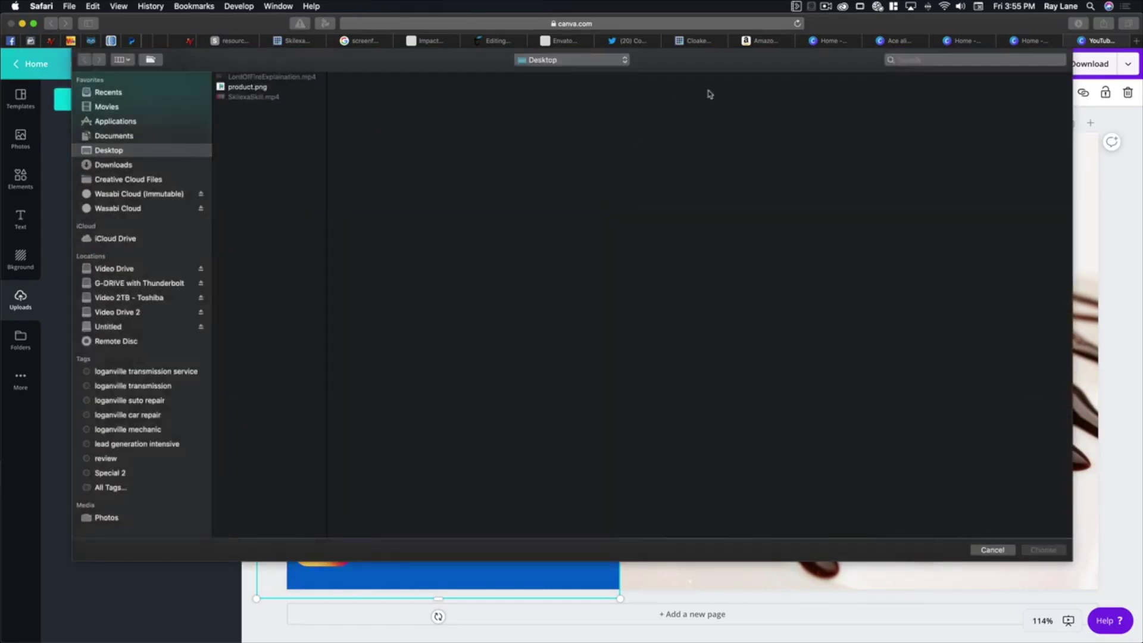
{"action": "left_click", "coordinate": [904, 60]}
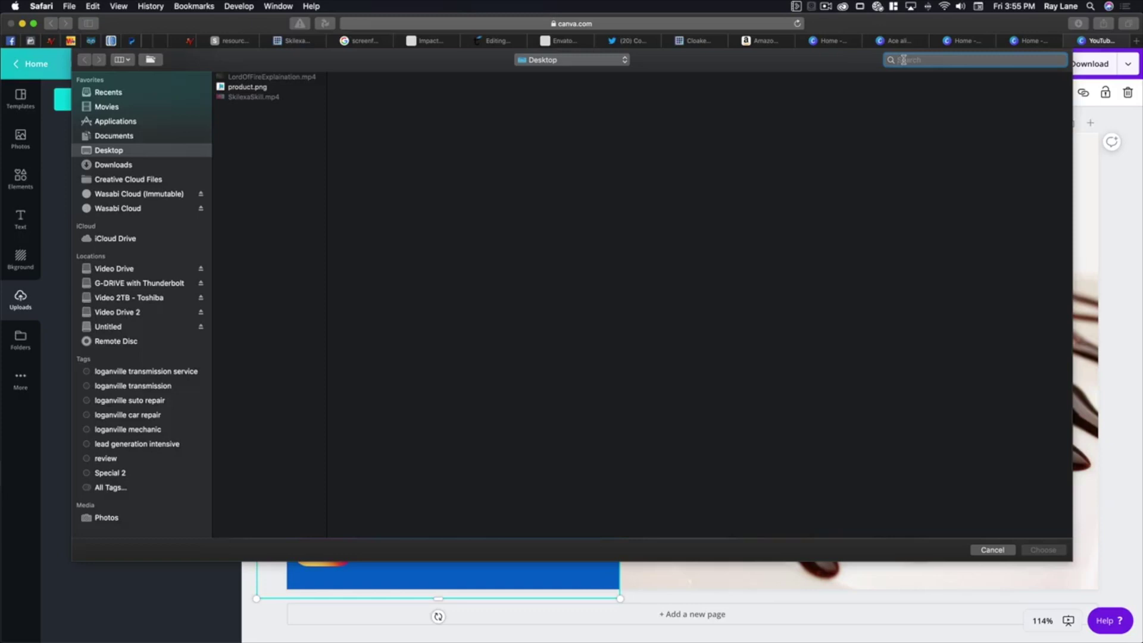
{"action": "type", "text": "rayl"}
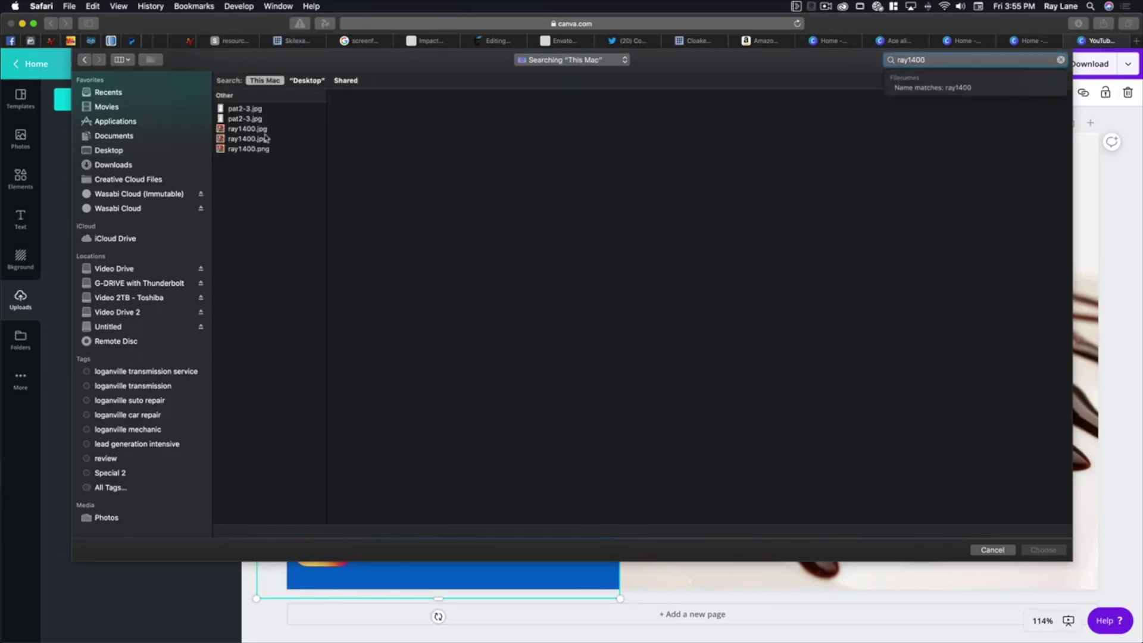
{"action": "left_click", "coordinate": [264, 130]}
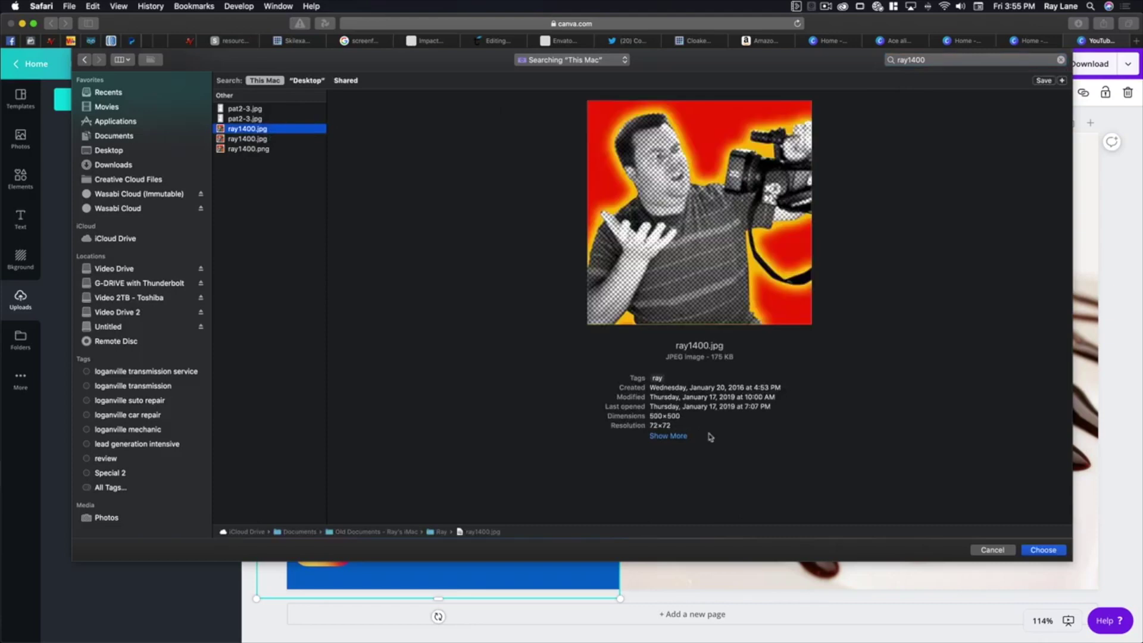
{"action": "left_click", "coordinate": [1044, 550]}
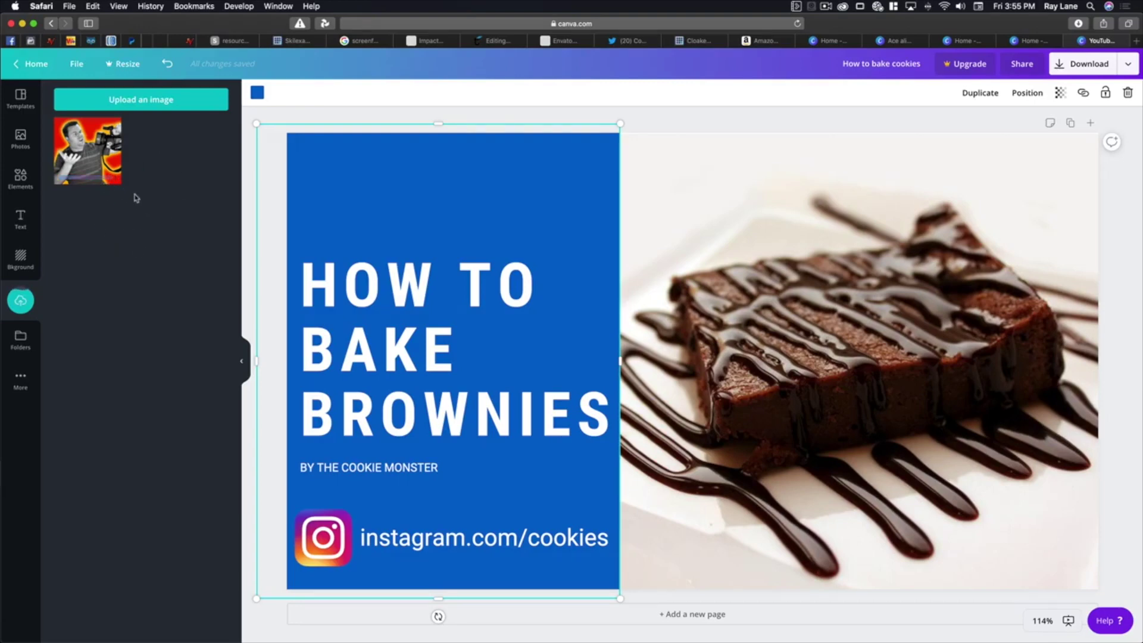
- Add the uploaded photo to the thumbnail, shrink it, and place it in the blue panel's upper-left corner above the title
{"action": "left_click", "coordinate": [92, 155]}
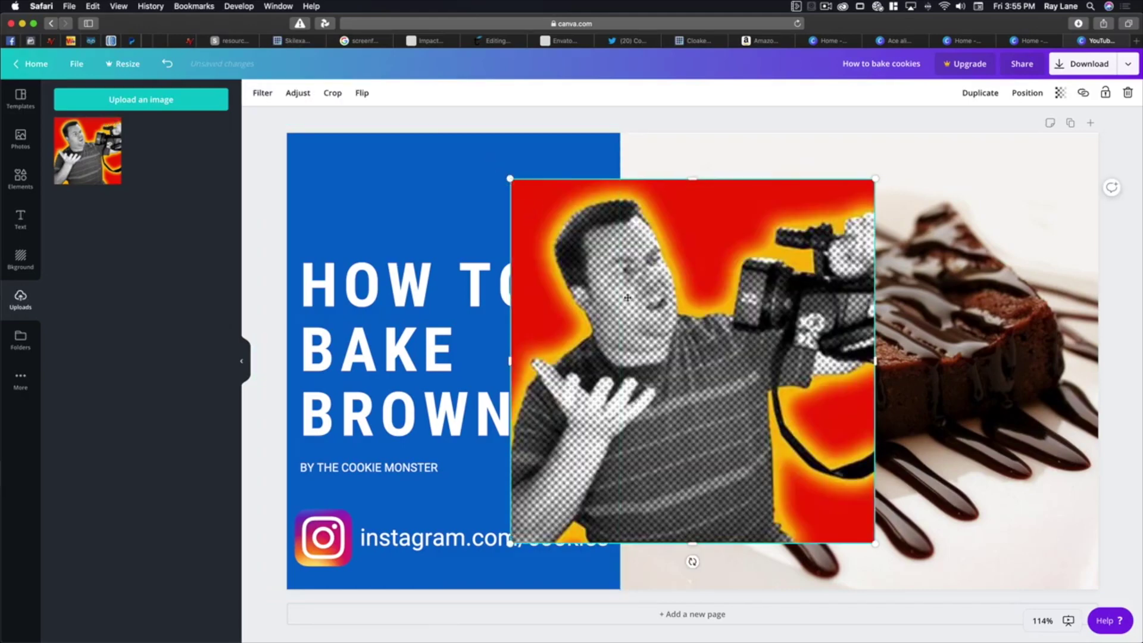
{"action": "left_click_drag", "start_coordinate": [510, 178], "coordinate": [674, 343]}
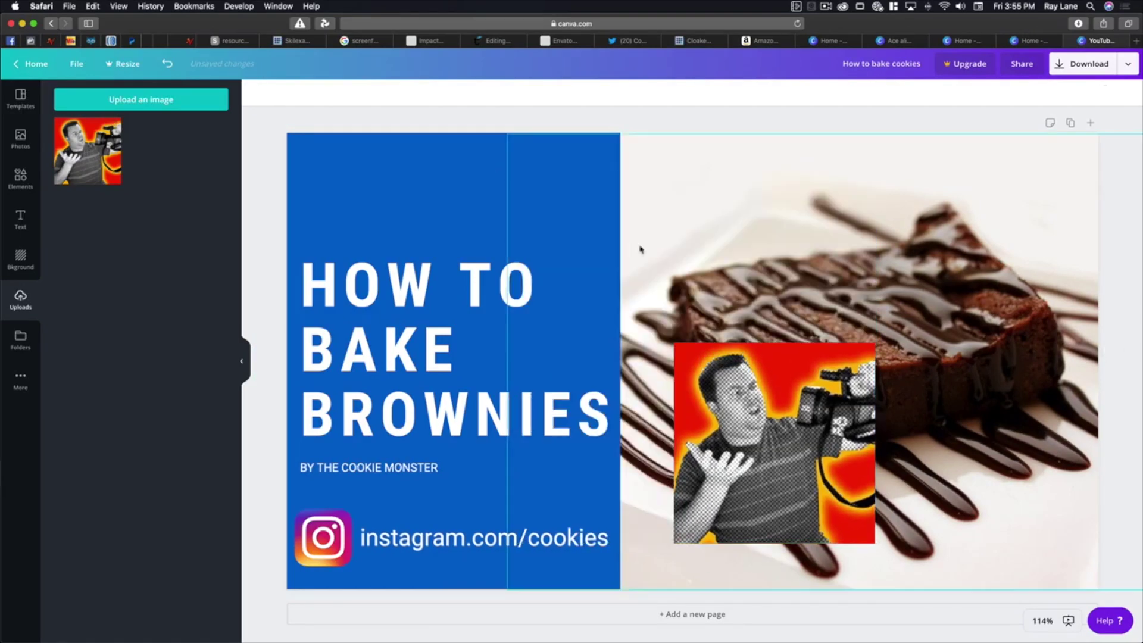
{"action": "left_click_drag", "start_coordinate": [776, 380], "coordinate": [396, 175]}
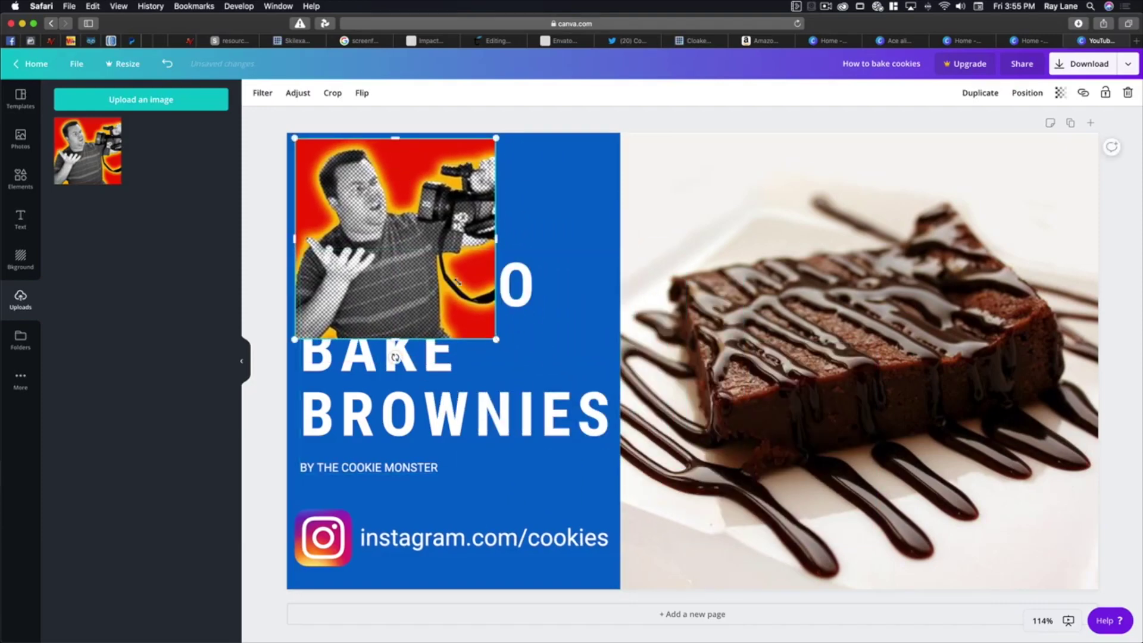
{"action": "left_click_drag", "start_coordinate": [496, 339], "coordinate": [400, 226]}
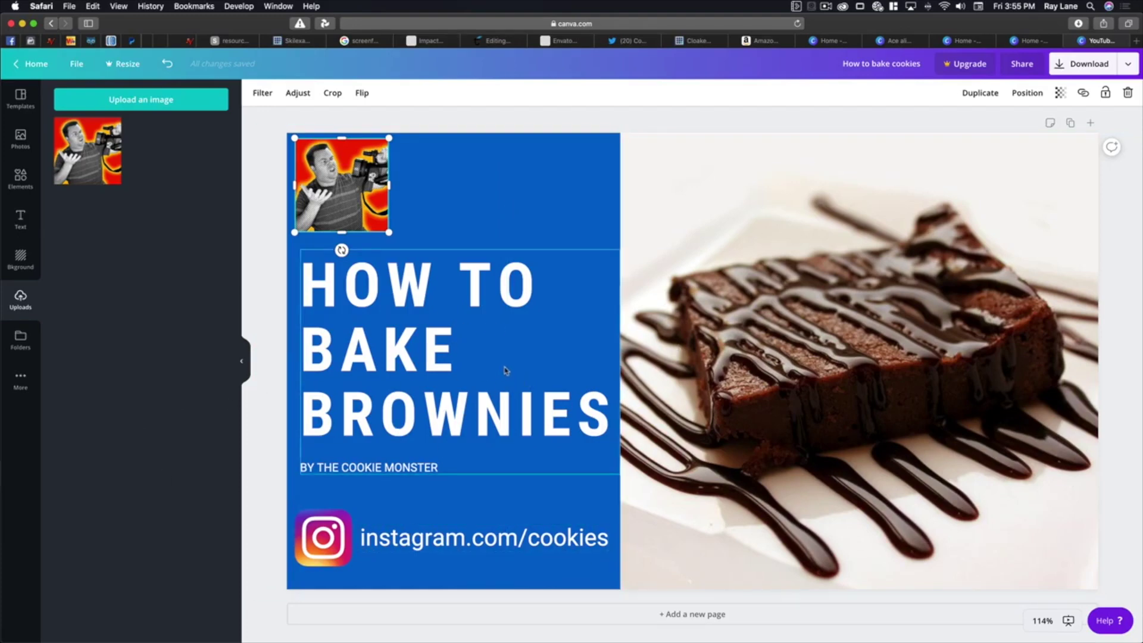
- Look through the design folders, including purchased images, and the additional apps that can be connected
{"action": "left_click", "coordinate": [32, 336]}
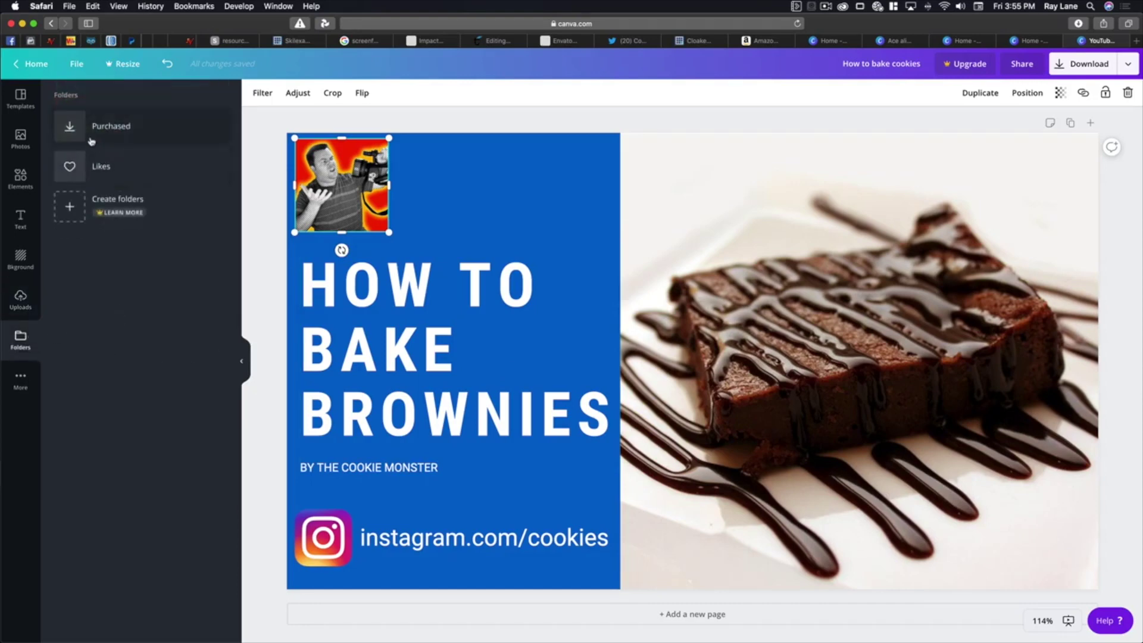
{"action": "left_click", "coordinate": [70, 137]}
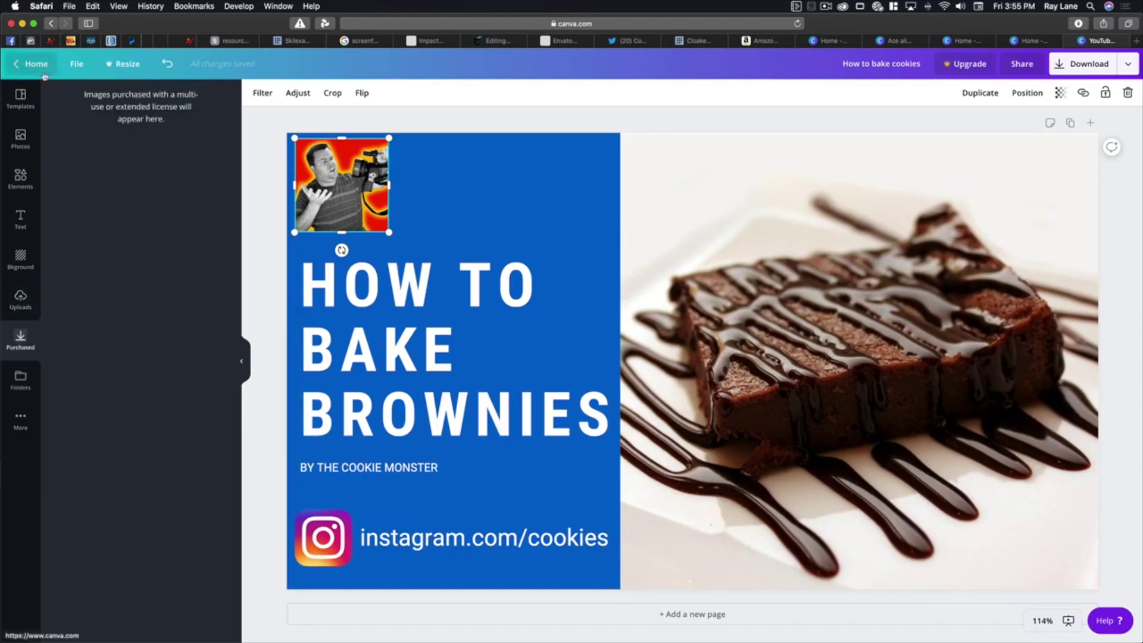
{"action": "mouse_move", "coordinate": [23, 341]}
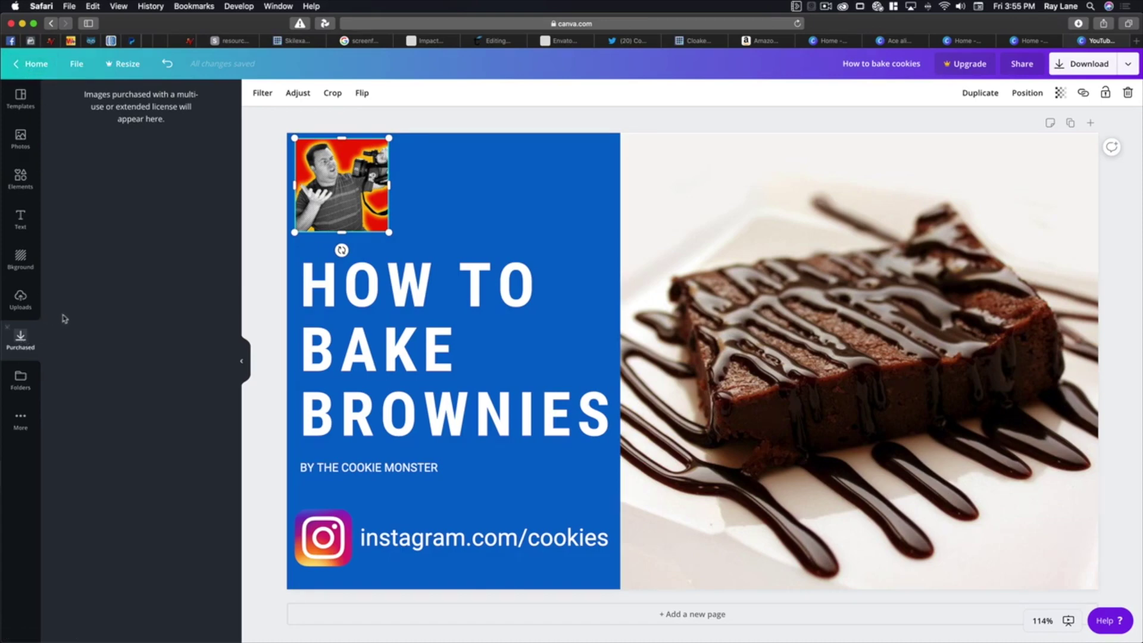
{"action": "left_click", "coordinate": [20, 380]}
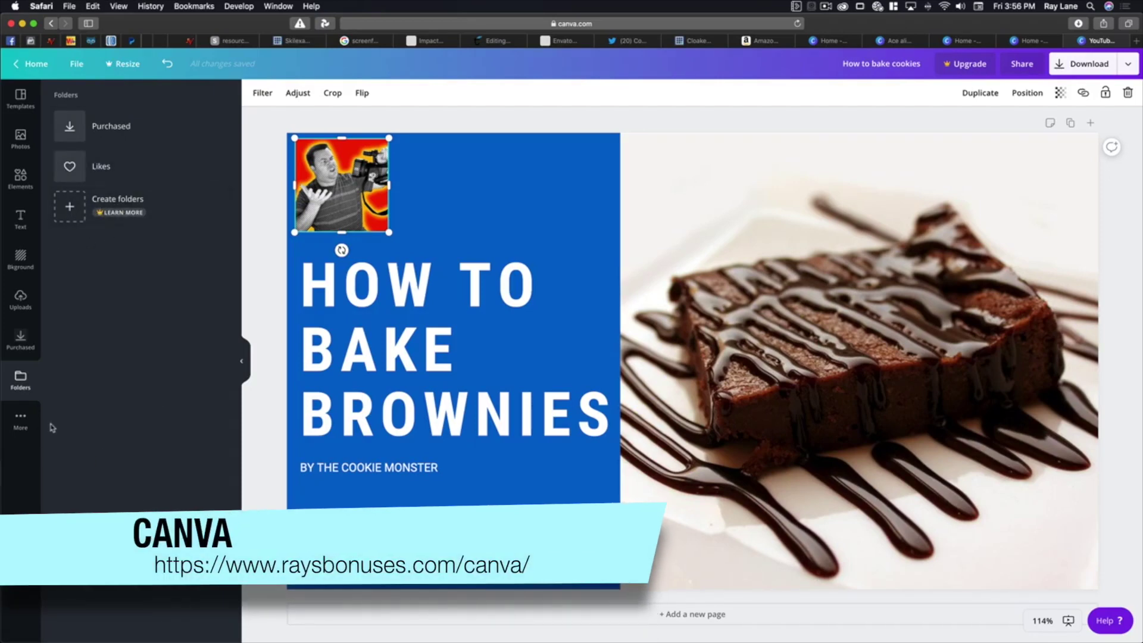
{"action": "left_click", "coordinate": [21, 420]}
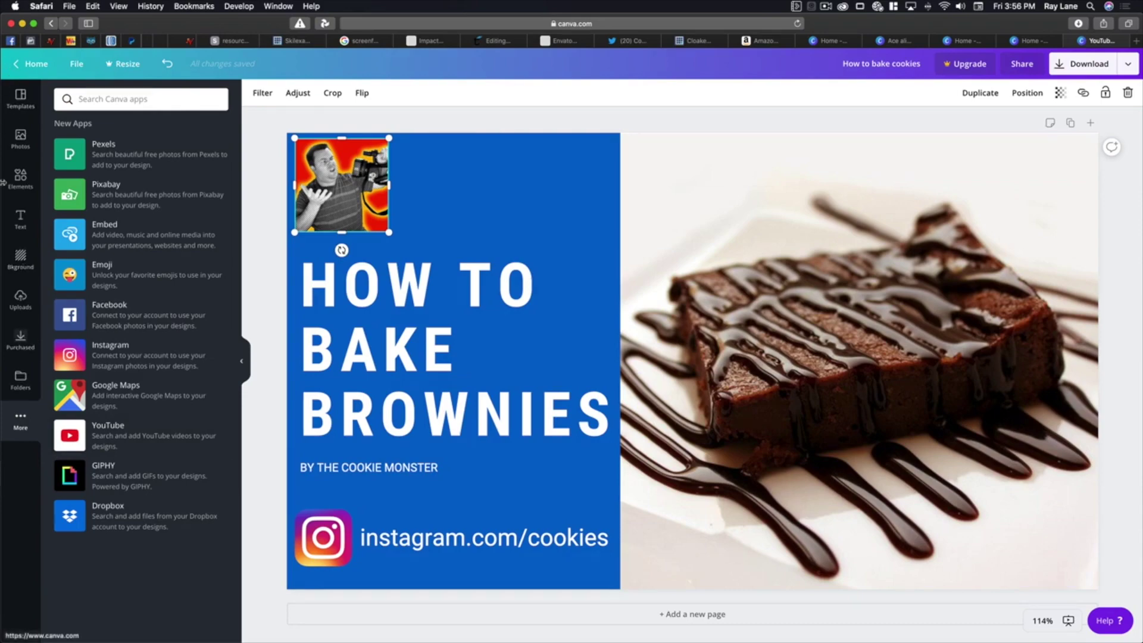
- Browse the YouTube Thumbnail templates
{"action": "left_click", "coordinate": [20, 108]}
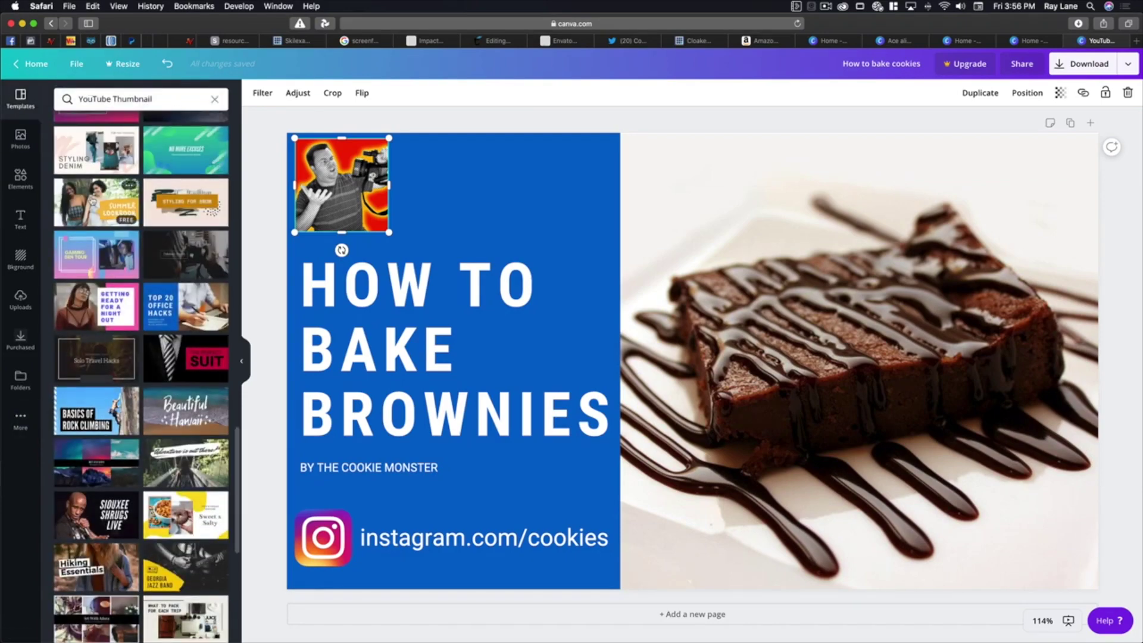
{"action": "scroll", "coordinate": [113, 268], "scroll_direction": "down", "scroll_amount": 3}
{"action": "scroll", "coordinate": [112, 266], "scroll_direction": "down", "scroll_amount": 8}
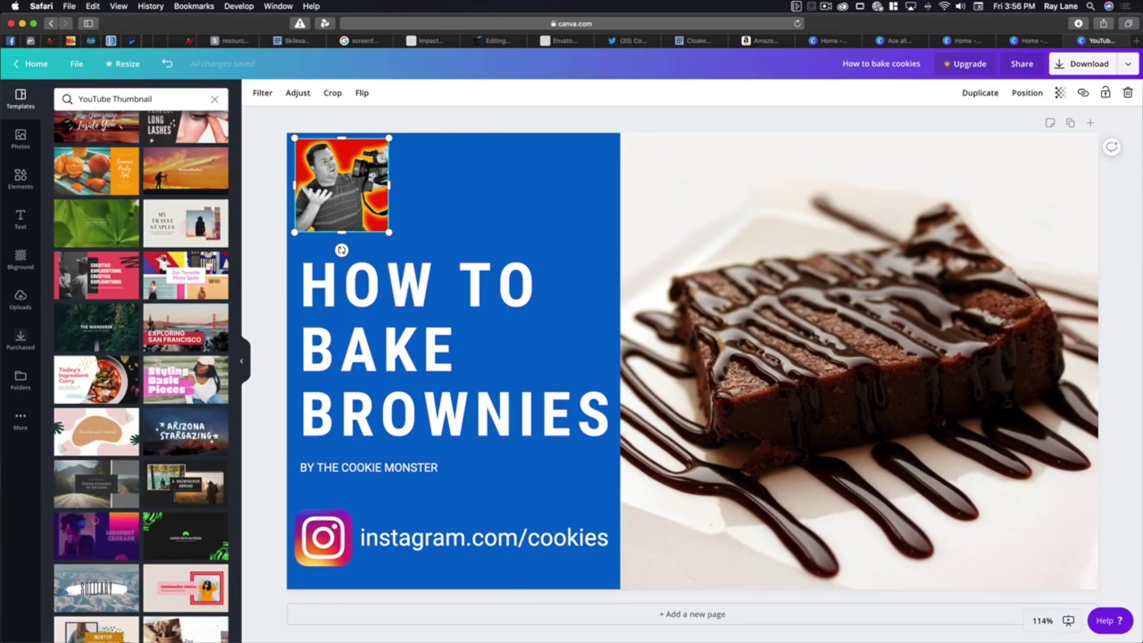
- Reopen the saved "How to bake cookies" design from the home page to check it, and return to the home page
{"action": "left_click", "coordinate": [33, 64]}
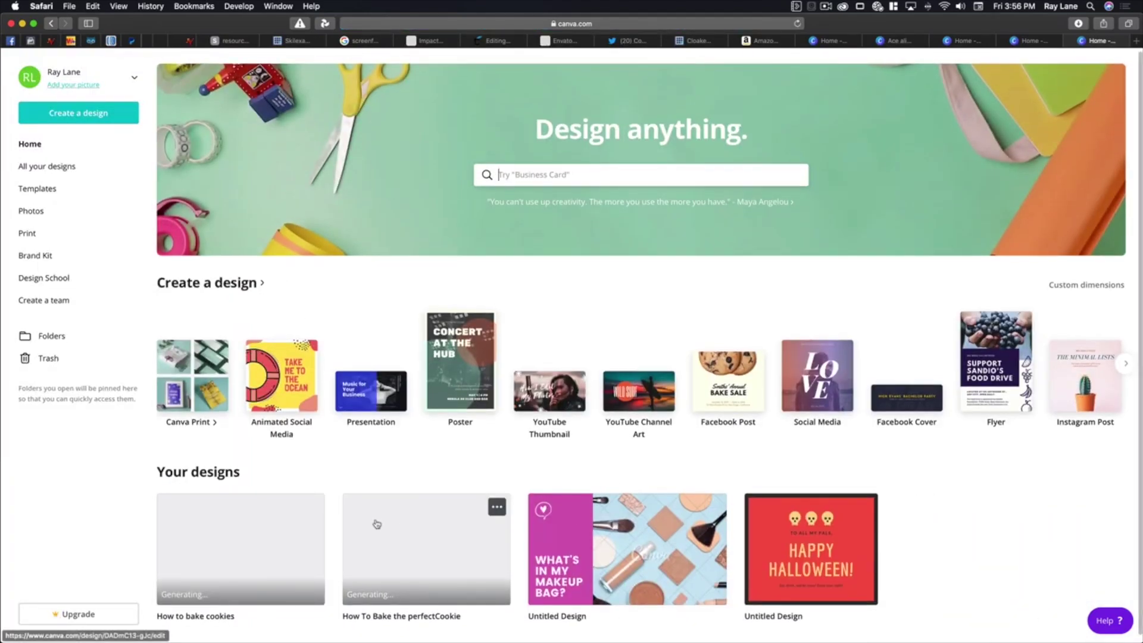
{"action": "scroll", "coordinate": [374, 523], "scroll_direction": "down", "scroll_amount": 1}
{"action": "left_click", "coordinate": [237, 531]}
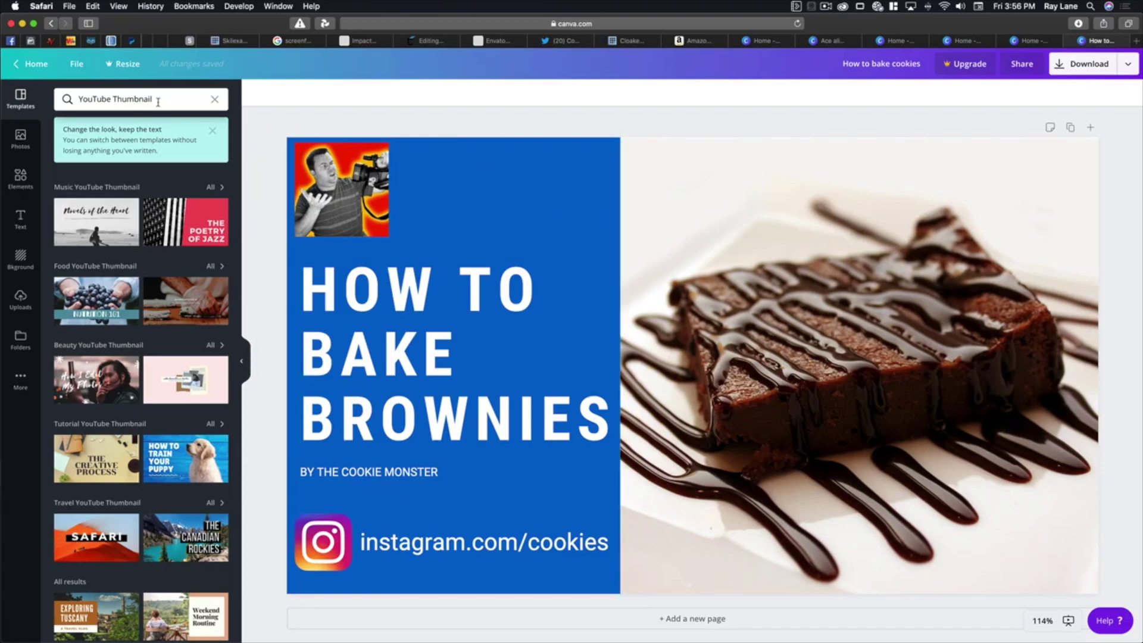
{"action": "left_click", "coordinate": [32, 64]}
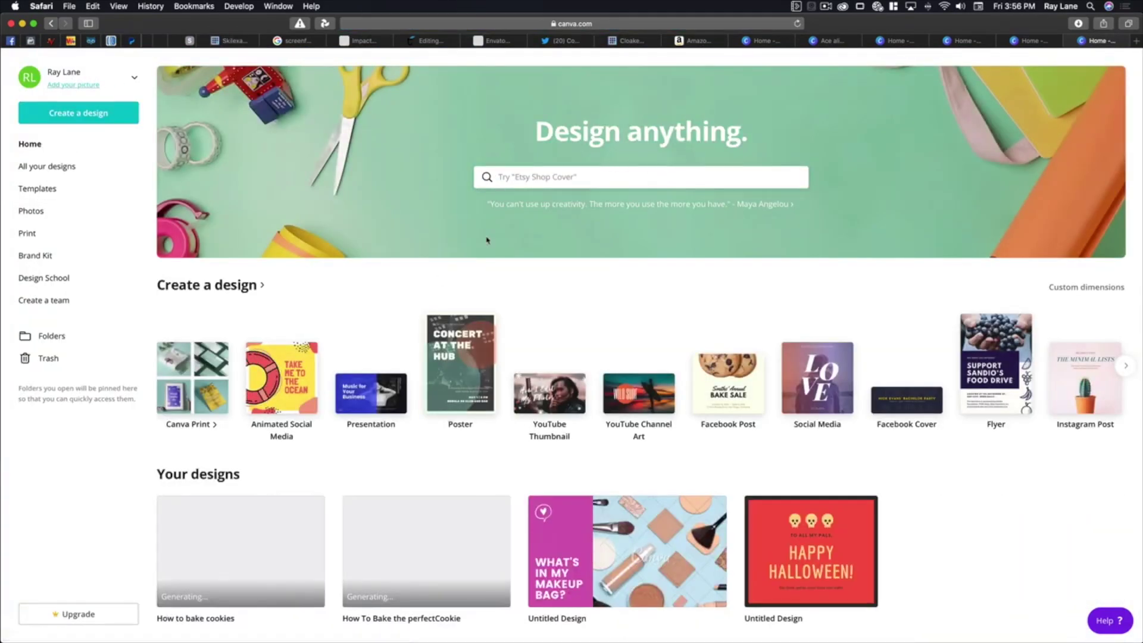
{"action": "scroll", "coordinate": [543, 246], "scroll_direction": "down", "scroll_amount": 1}
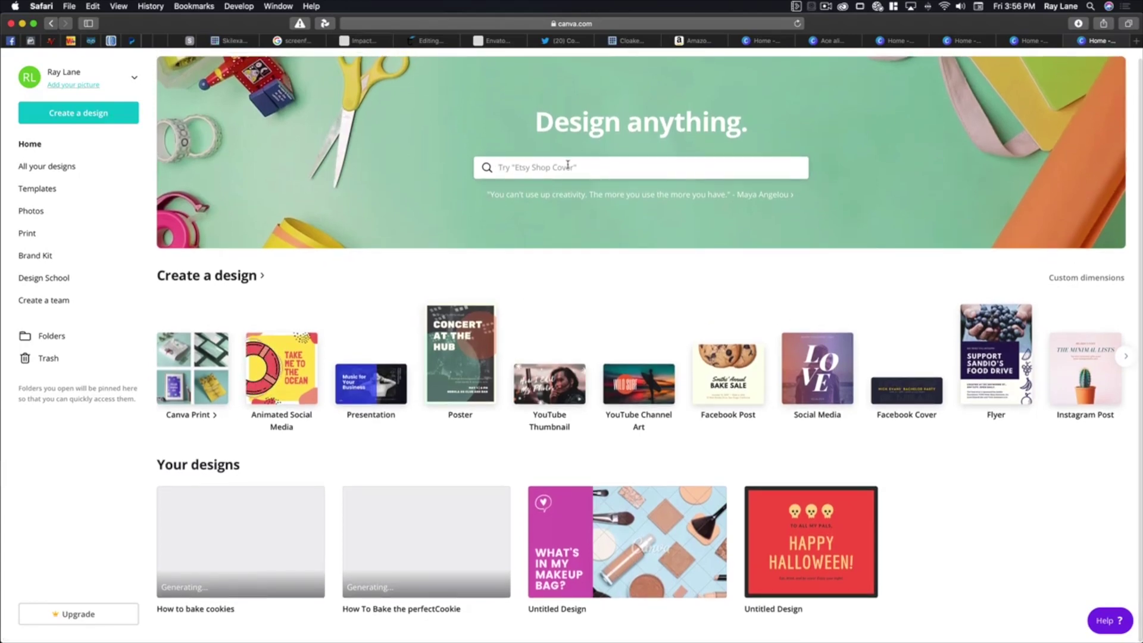
- Create a new blank Facebook Cover design from the list of suggested design types
{"action": "left_click", "coordinate": [45, 111]}
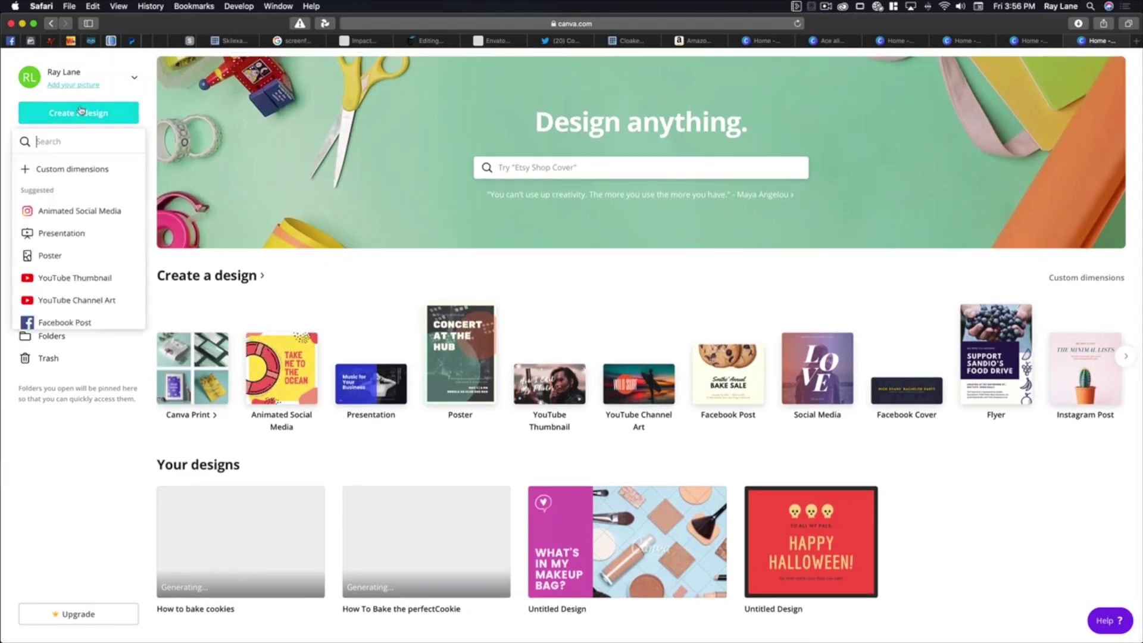
{"action": "scroll", "coordinate": [72, 256], "scroll_direction": "down", "scroll_amount": 4}
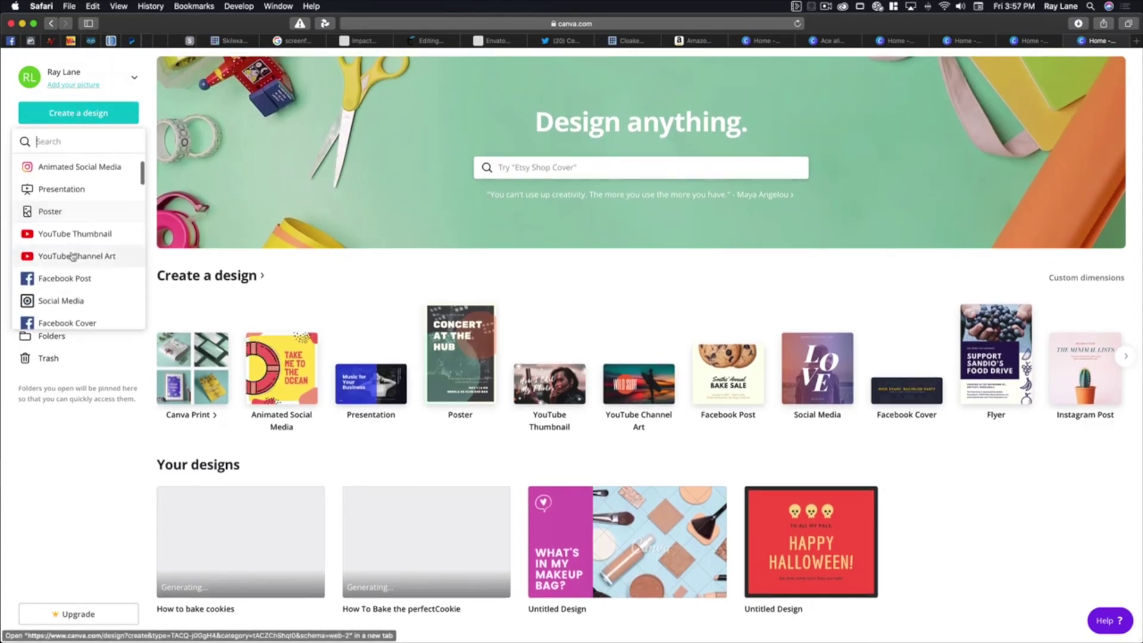
{"action": "scroll", "coordinate": [70, 256], "scroll_direction": "down", "scroll_amount": 1}
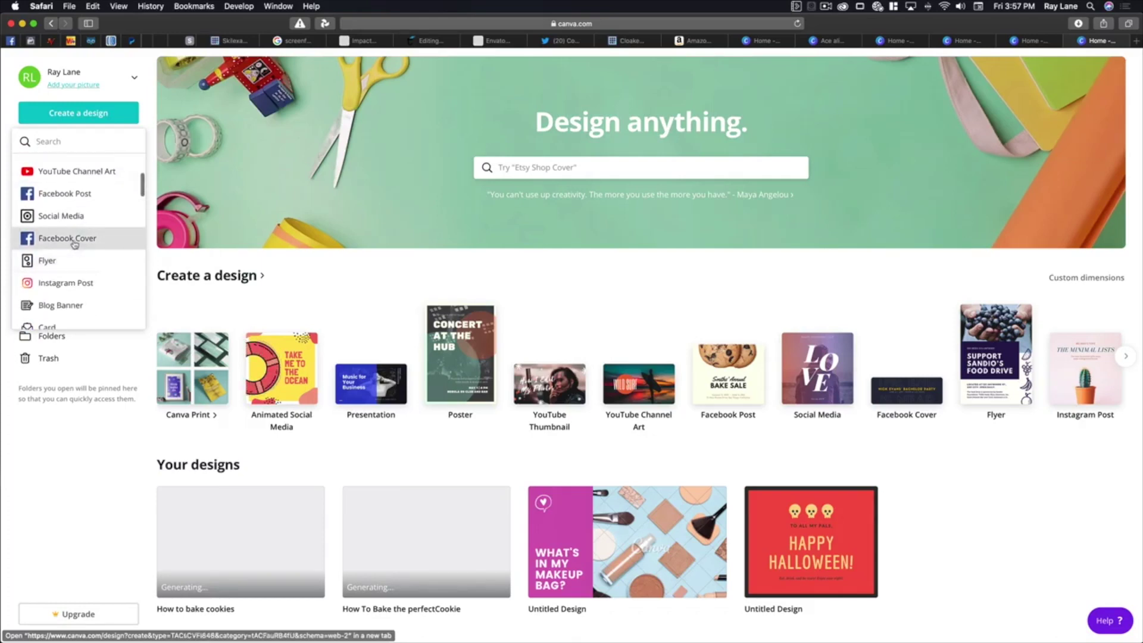
{"action": "left_click", "coordinate": [79, 241]}
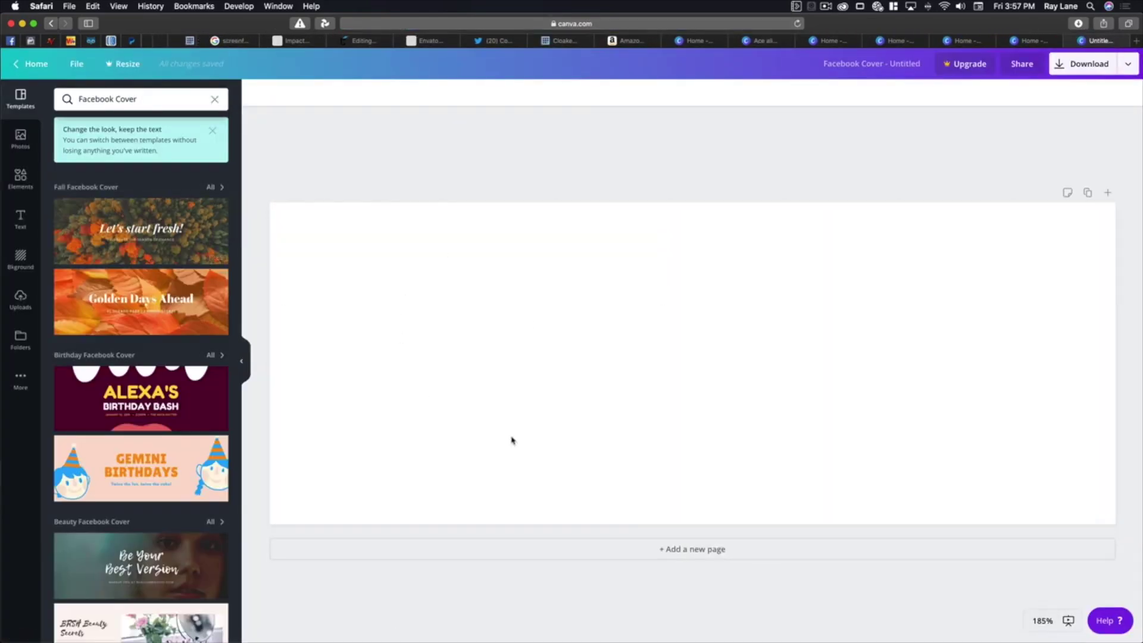
- Browse the Facebook Cover templates and apply the "Burger Bash" template to the blank page
{"action": "scroll", "coordinate": [159, 393], "scroll_direction": "down", "scroll_amount": 20}
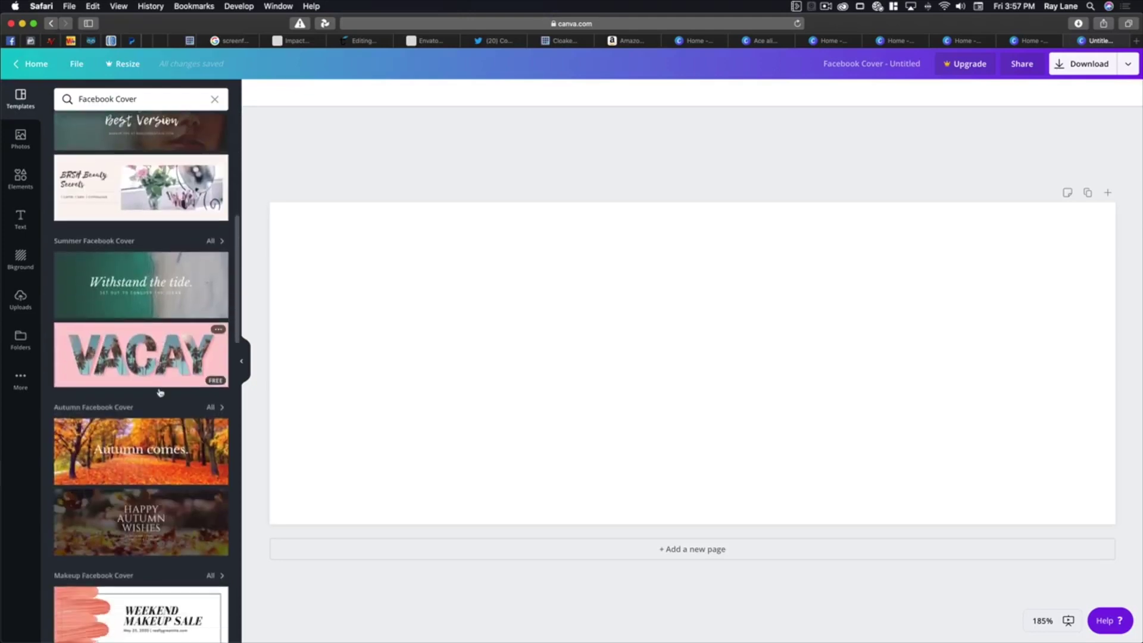
{"action": "scroll", "coordinate": [160, 392], "scroll_direction": "down", "scroll_amount": 20}
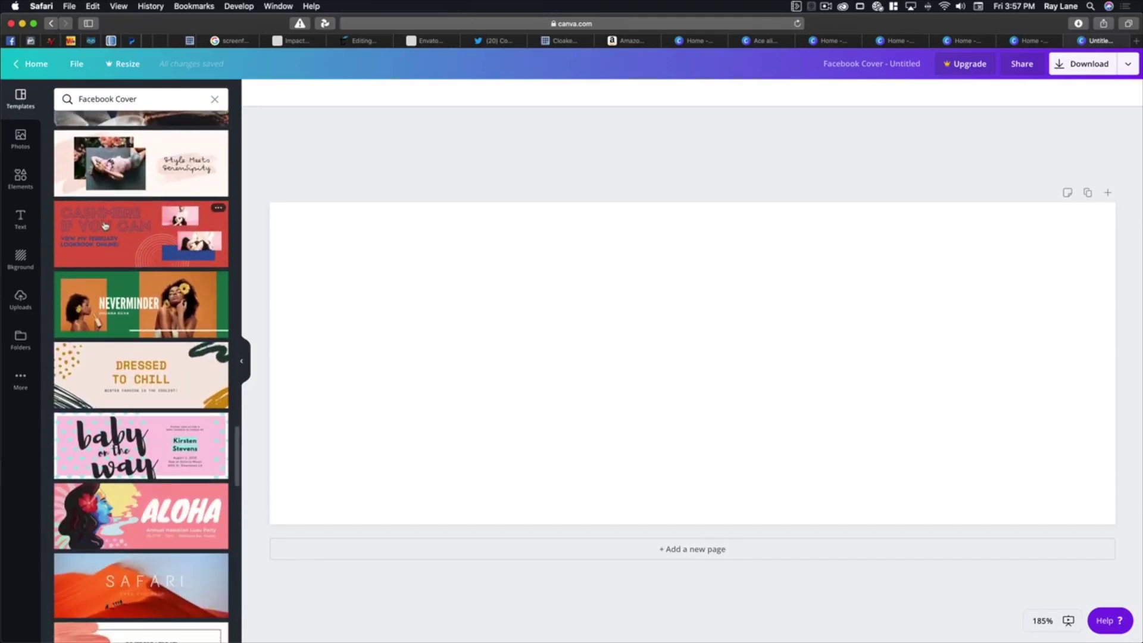
{"action": "scroll", "coordinate": [155, 484], "scroll_direction": "down", "scroll_amount": 3}
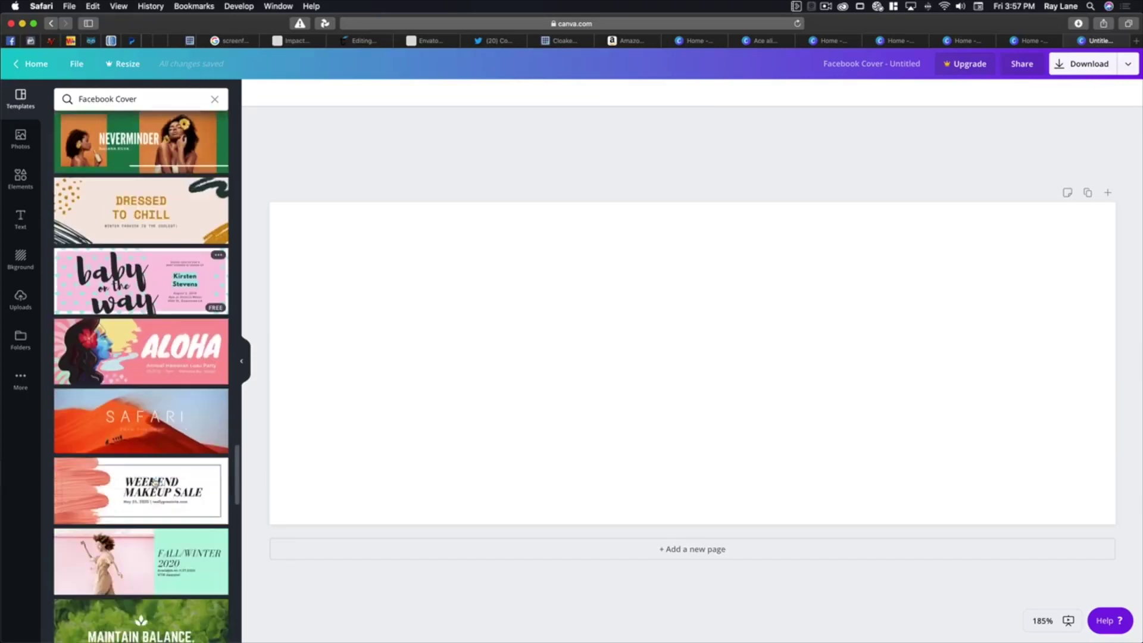
{"action": "scroll", "coordinate": [155, 484], "scroll_direction": "down", "scroll_amount": 10}
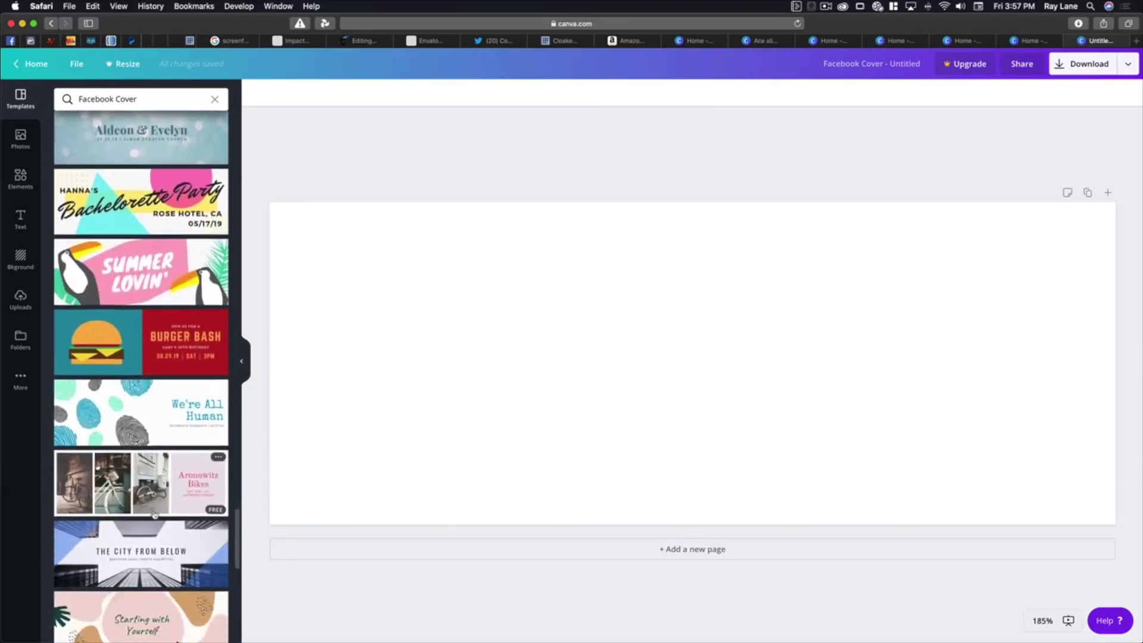
{"action": "scroll", "coordinate": [154, 515], "scroll_direction": "down", "scroll_amount": 6}
{"action": "scroll", "coordinate": [182, 282], "scroll_direction": "up", "scroll_amount": 3}
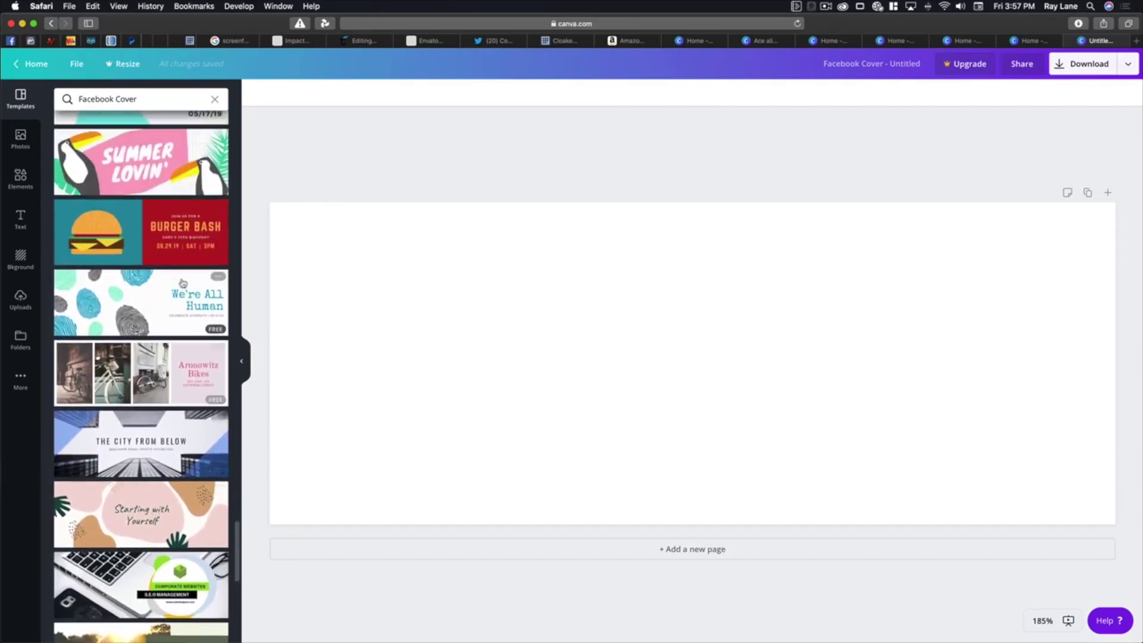
{"action": "left_click", "coordinate": [141, 232]}
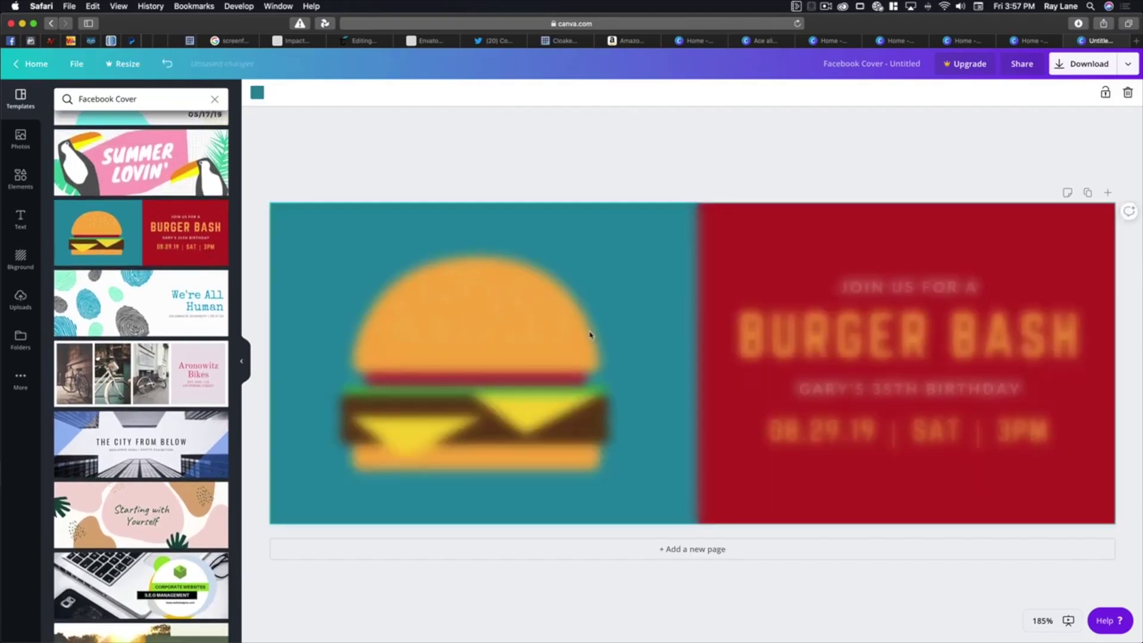
- Review the publishing options and the download settings for the Facebook cover, and close them without exporting
{"action": "left_click", "coordinate": [1124, 67]}
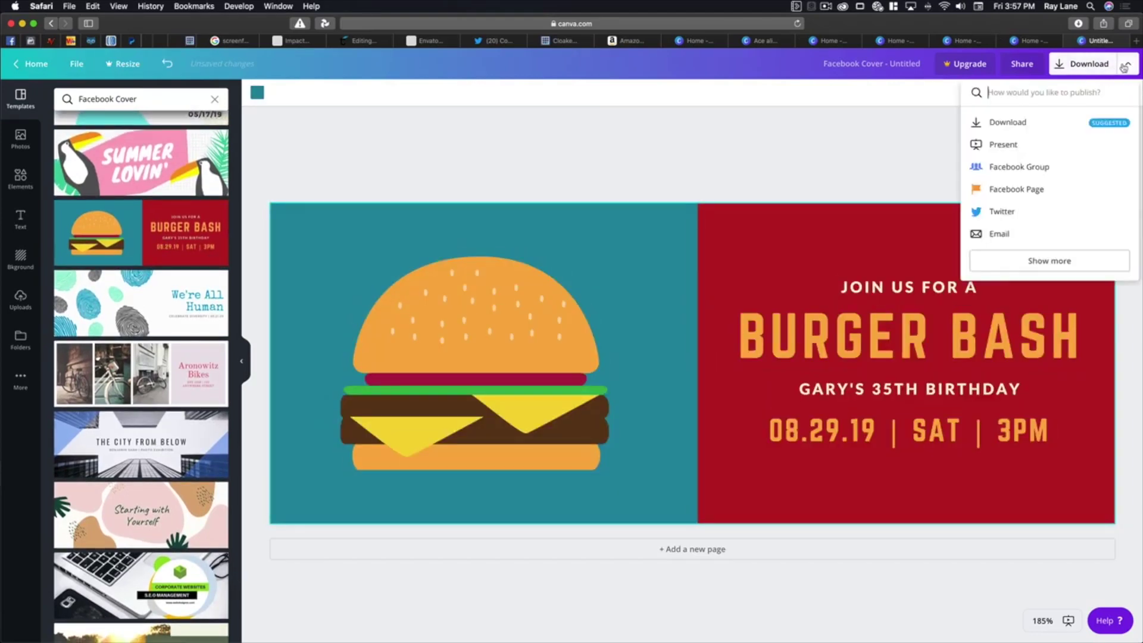
{"action": "left_click", "coordinate": [1077, 71]}
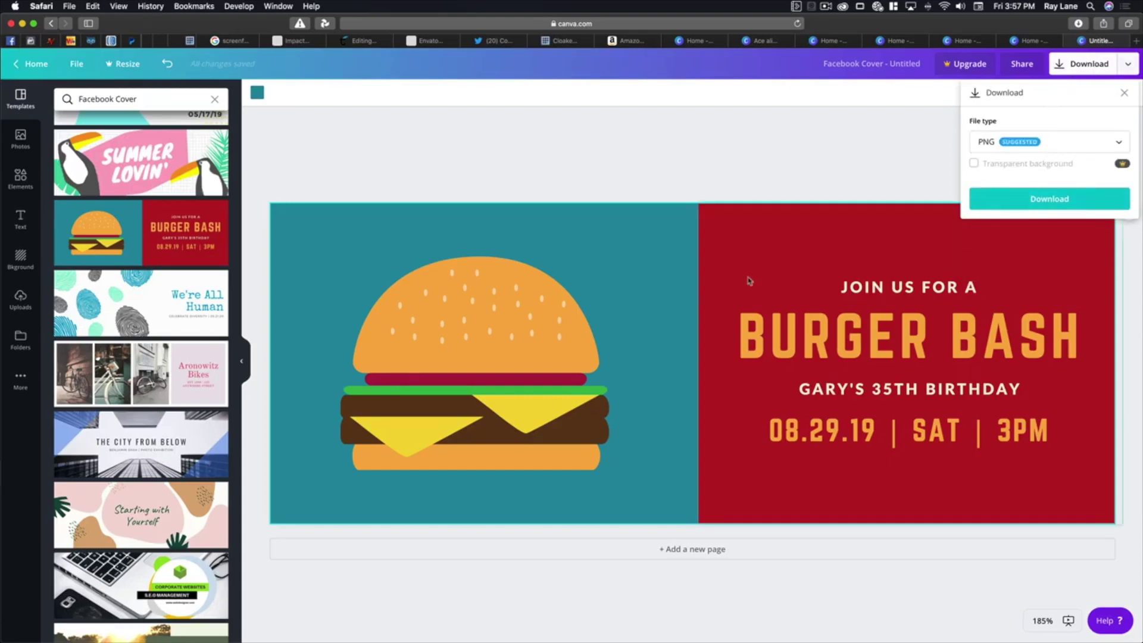
{"action": "left_click", "coordinate": [742, 198]}
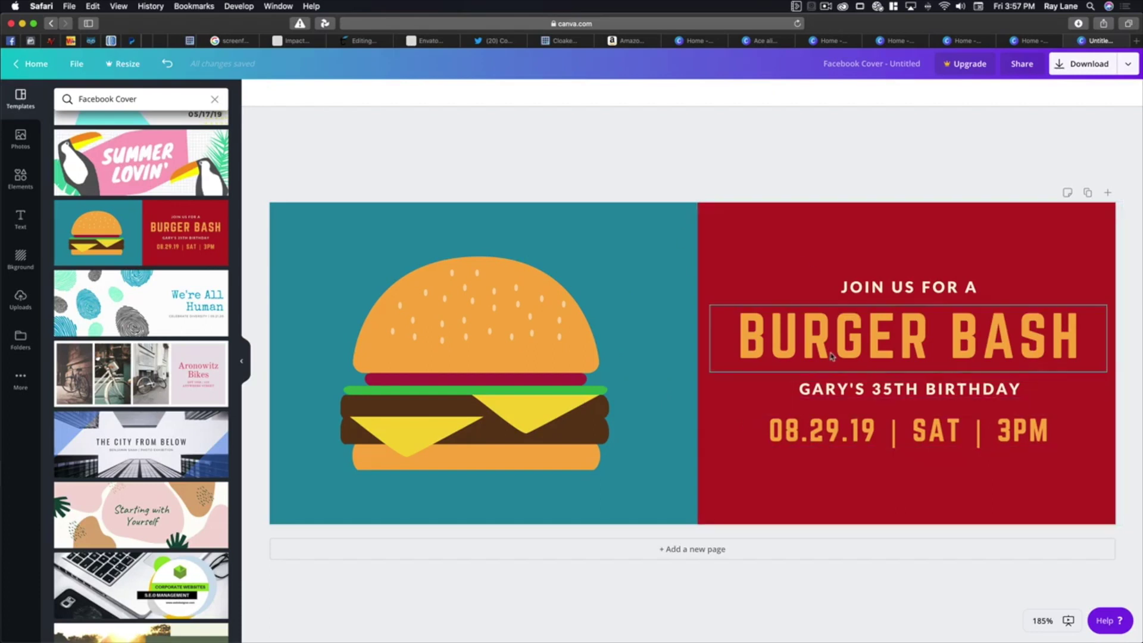